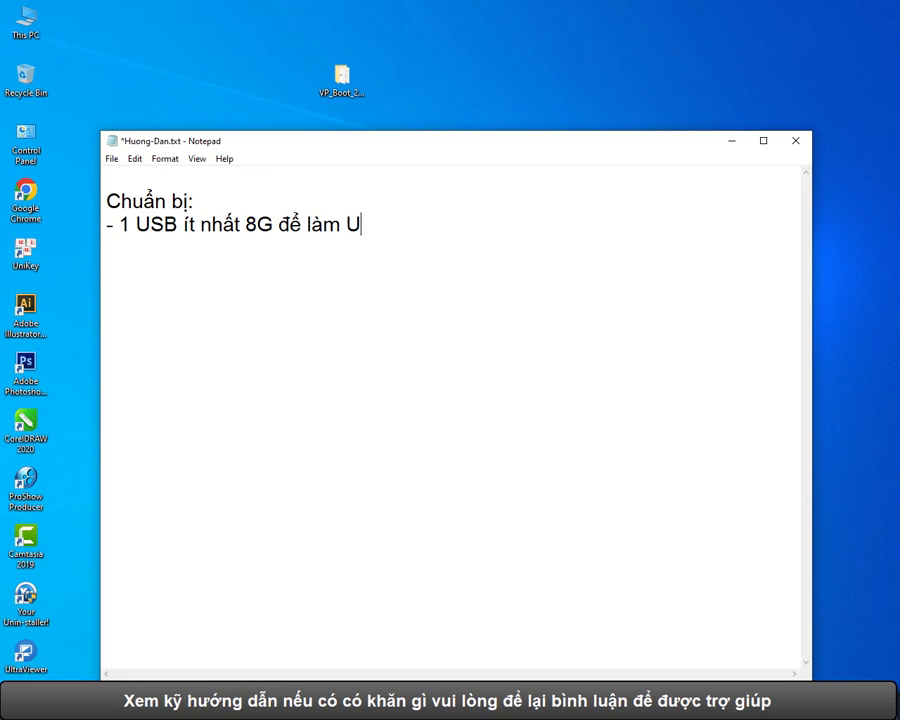
Step: Complete the first preparation bullet to end with "làm USB boot và cài windows 7_64Bit"
key(BackSpace)
text(boot)
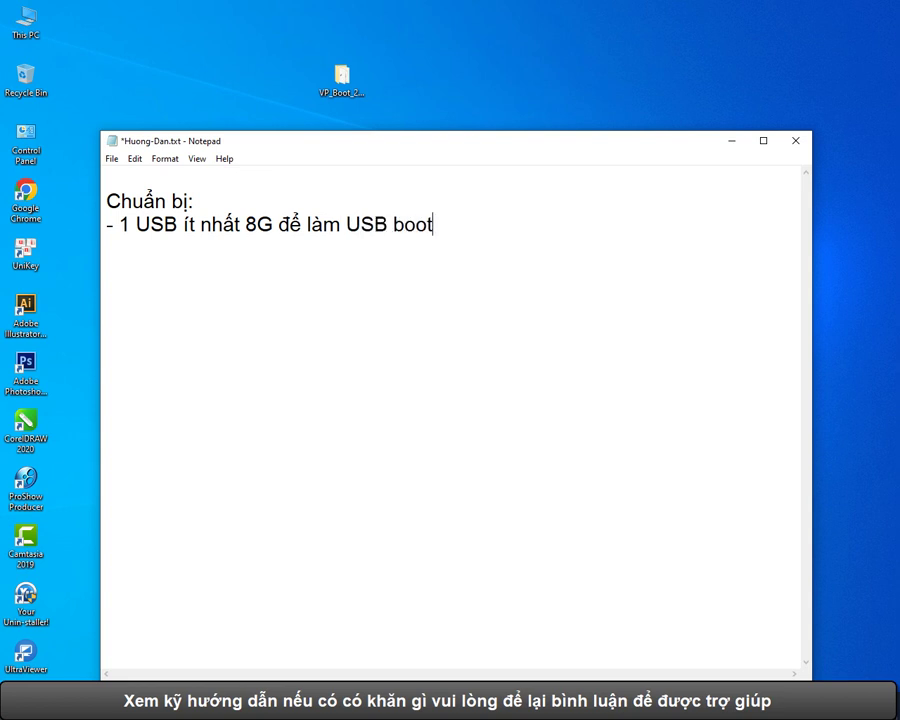
text( và cai windows )
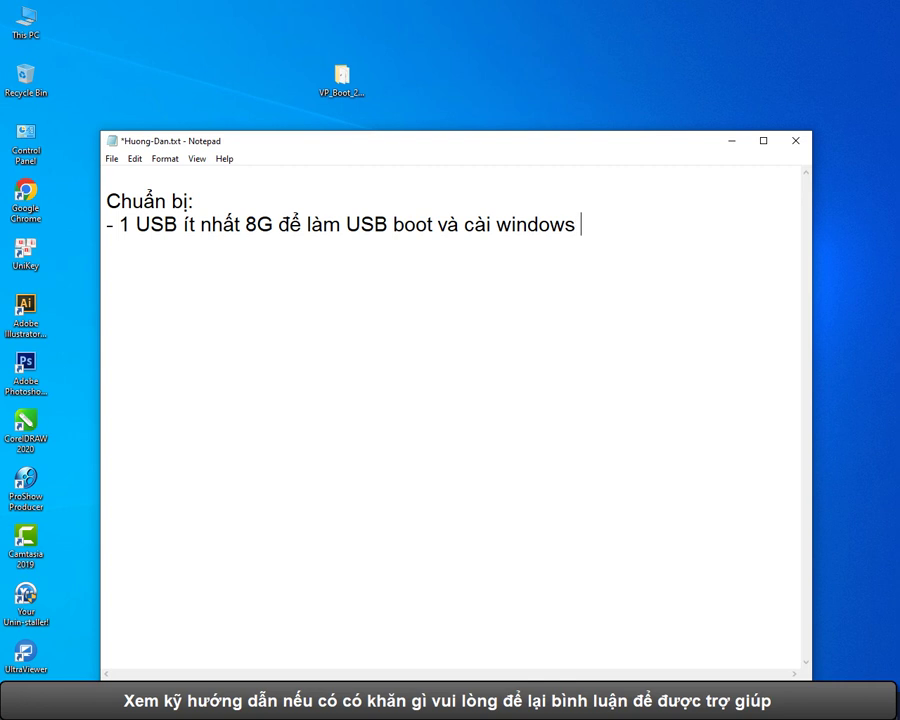
text(7_64Bit)
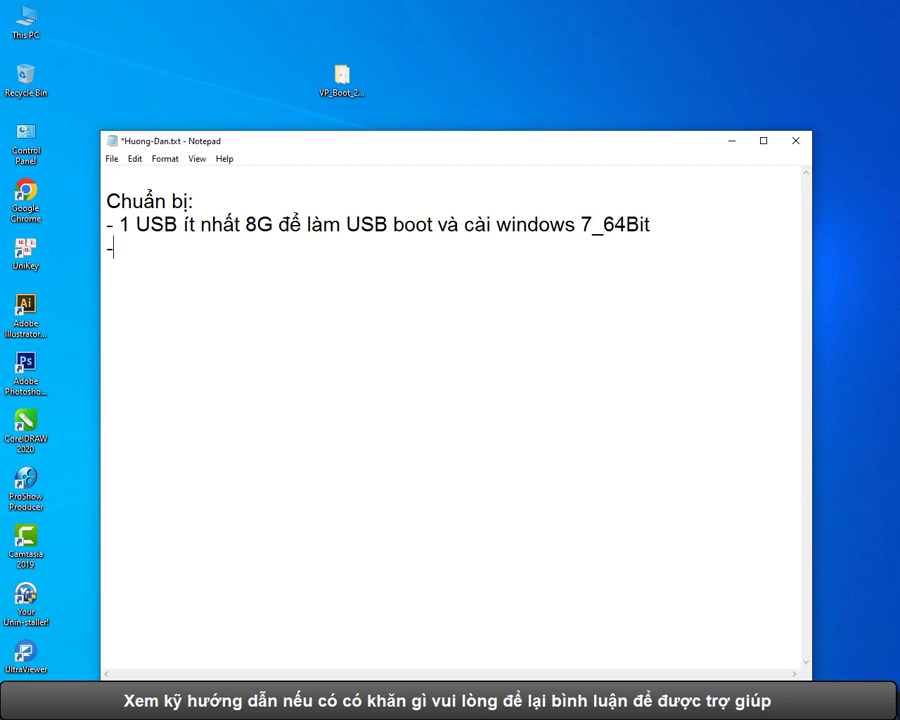
Step: Add the preparation bullet "- Tải bộ công cụ tạo USB boot về" under the USB requirement
text(Tai bo công)
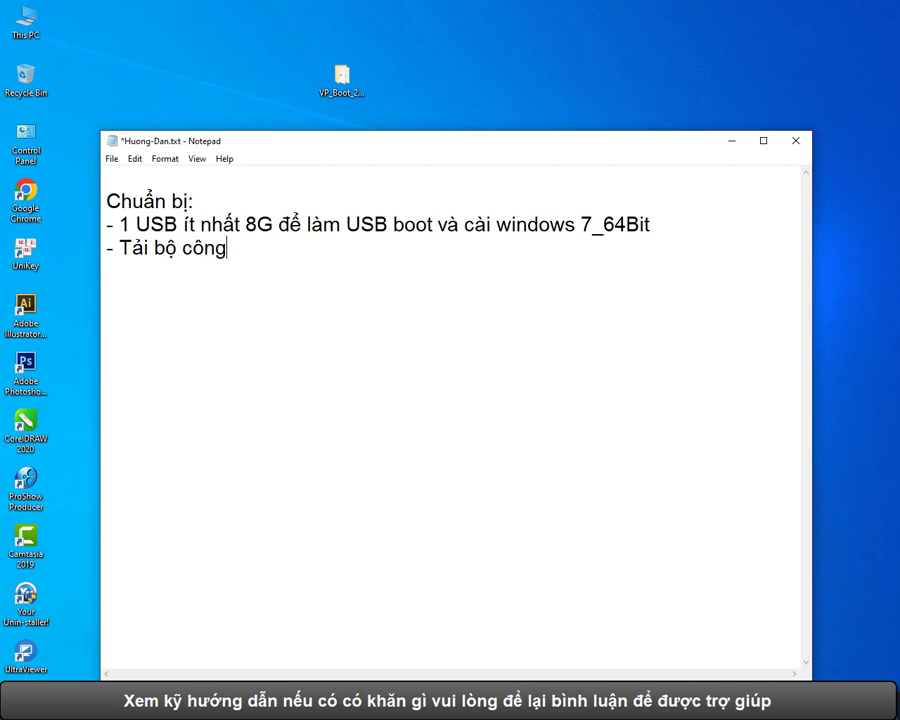
text( cụ tạo U)
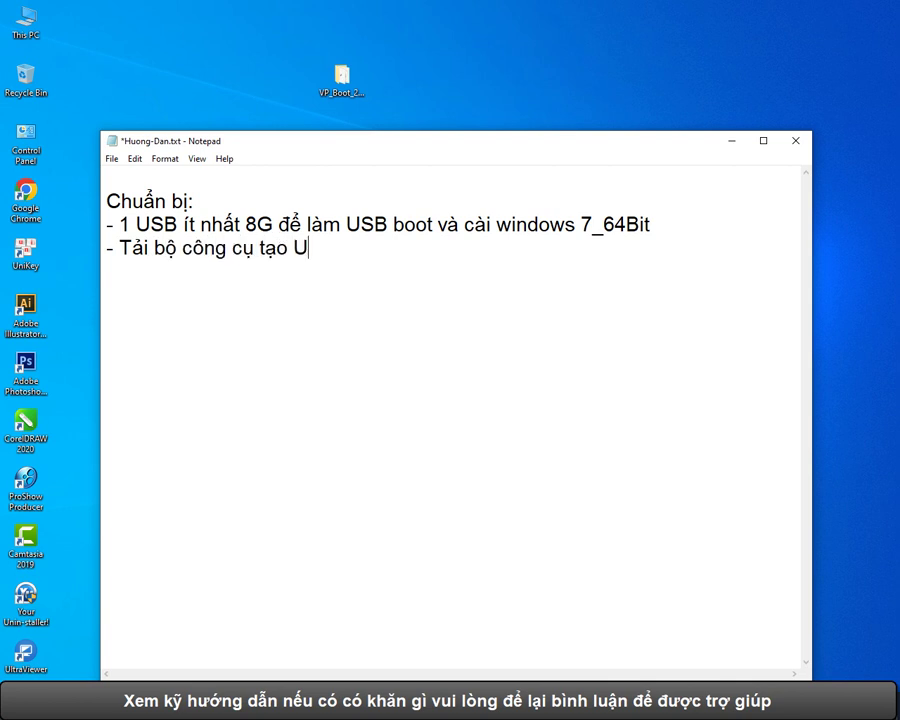
text(SB boot )
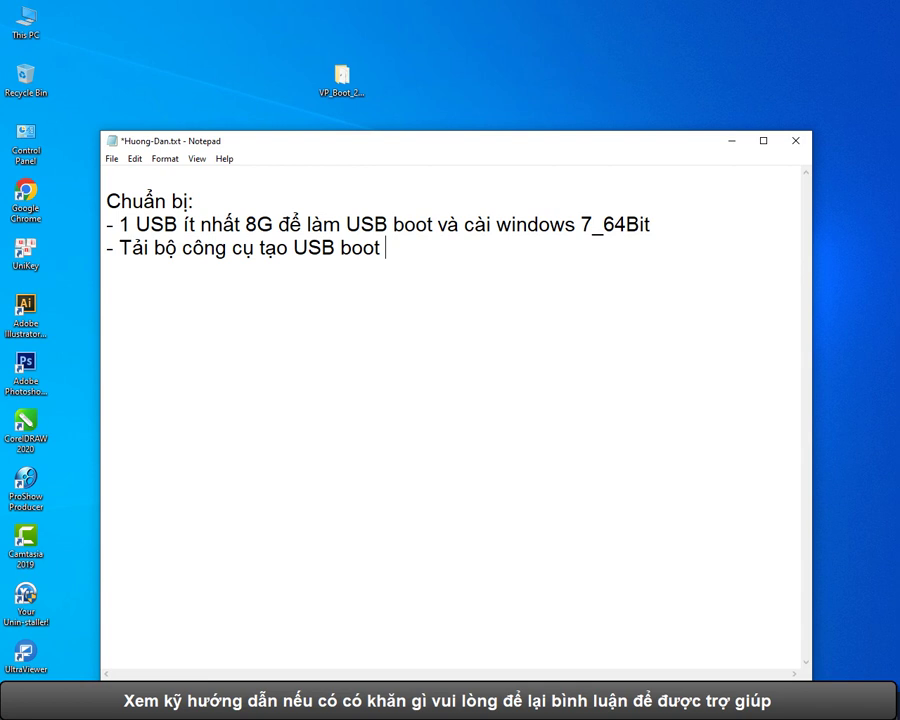
text(veTải)
Step: Write the third preparation bullet "- Tải bô cài đặt Windows7_64bit về máy tinh"
text( bo)
text( cài )
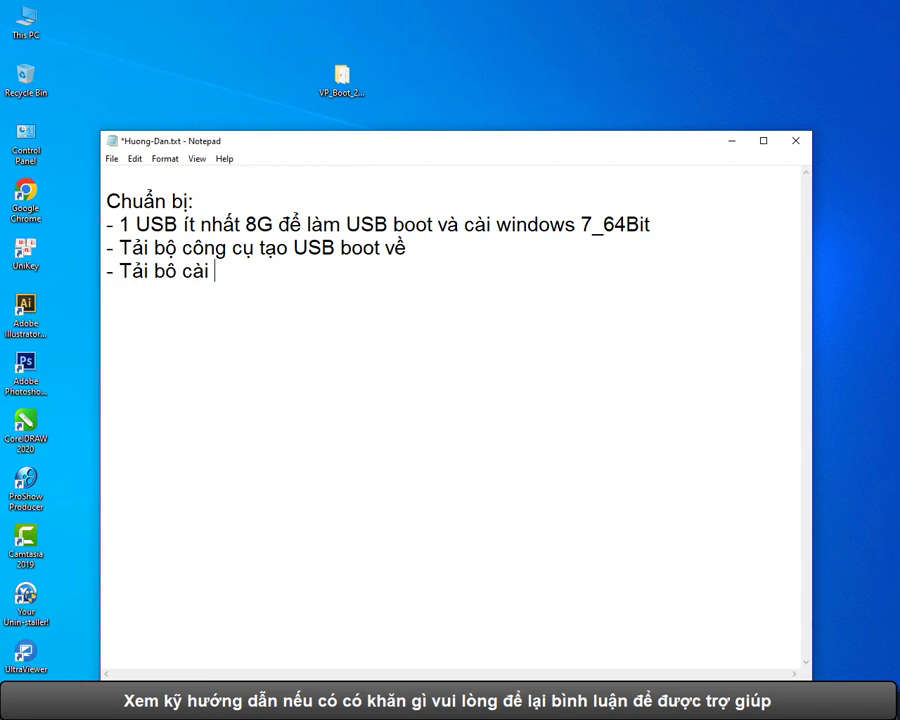
text(đat Win)
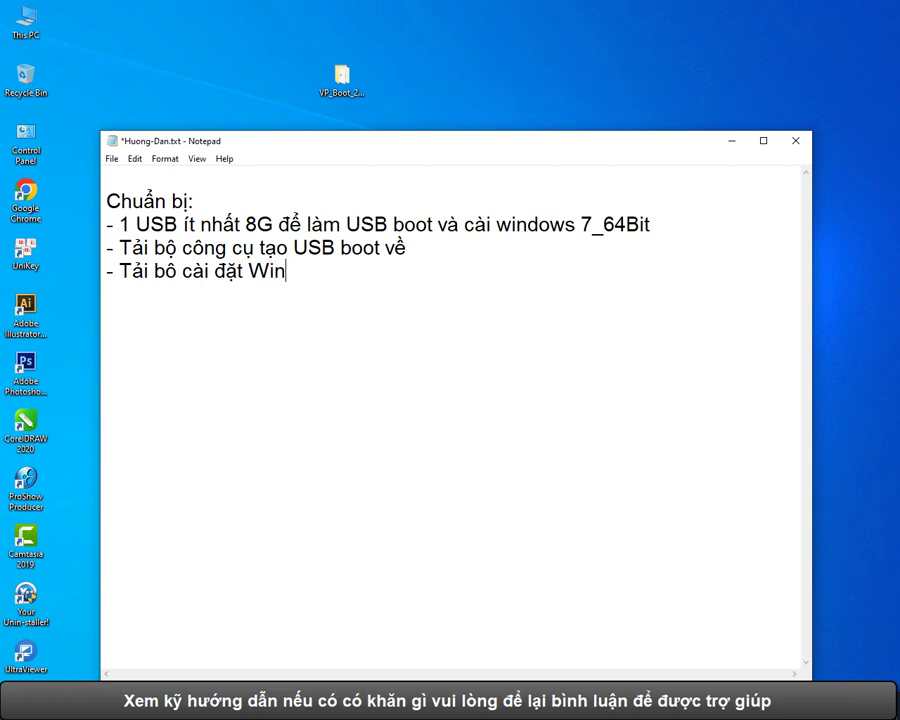
text(dows7_64bi)
text(t vê )
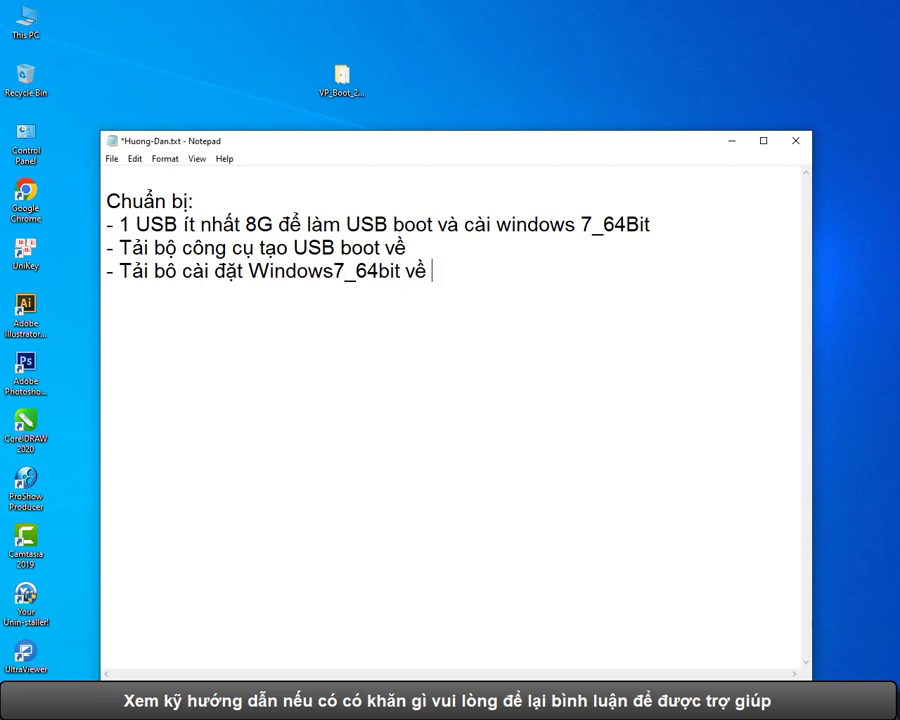
text(máy tinh)
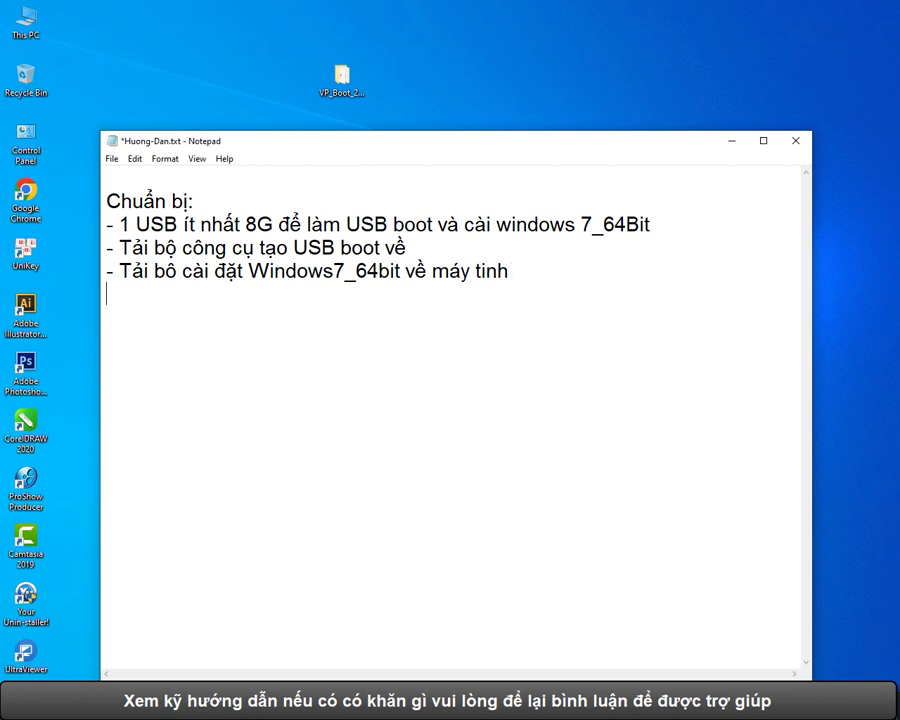
Step: Add the heading "Thực hiện:" after a blank line, followed by the line "Bước 1: Tạo USB boot"
text(Thực hien)
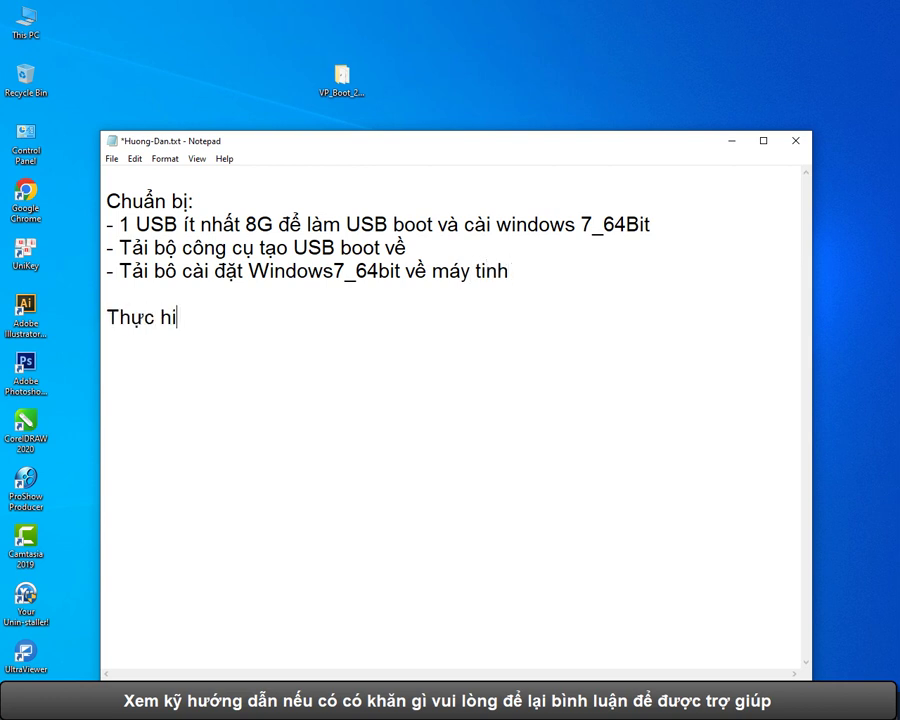
click(205, 317)
key(Return)
text(Bươc)
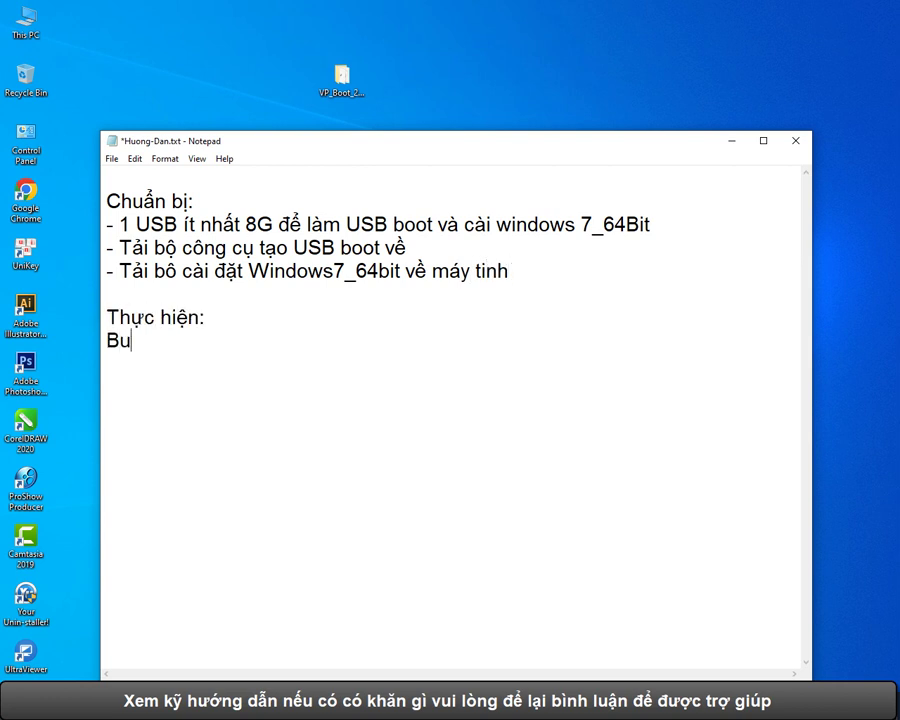
text( 1: Tạo USB)
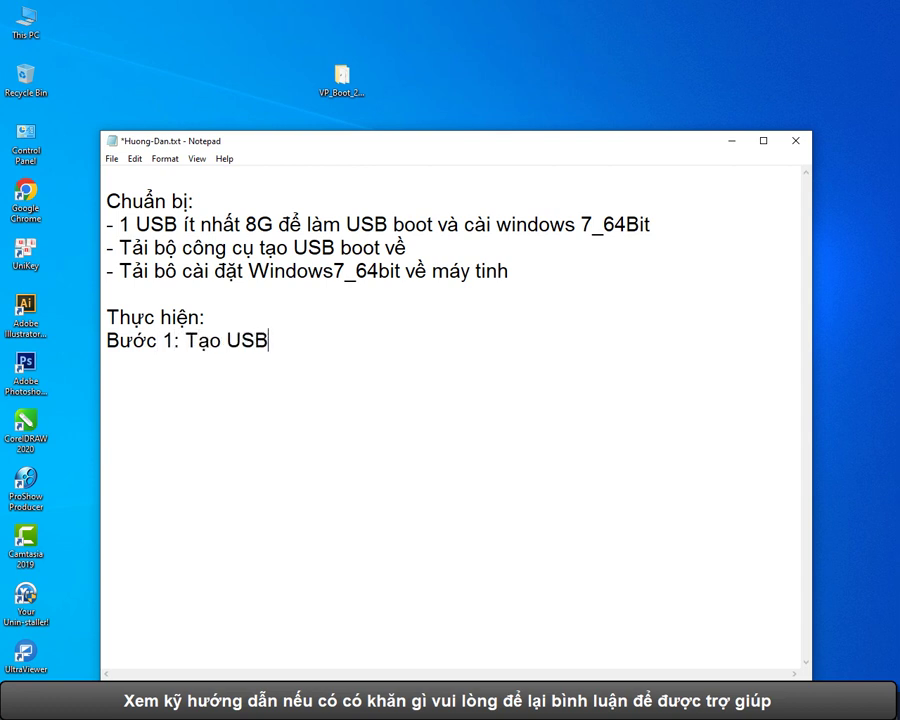
text( boot)
Step: Add the bullet "- Tải bộ công cụ tạo USB boot VP Boot về máy tính" under Bước 1
key(Return)
text(- Tair bo cong c)
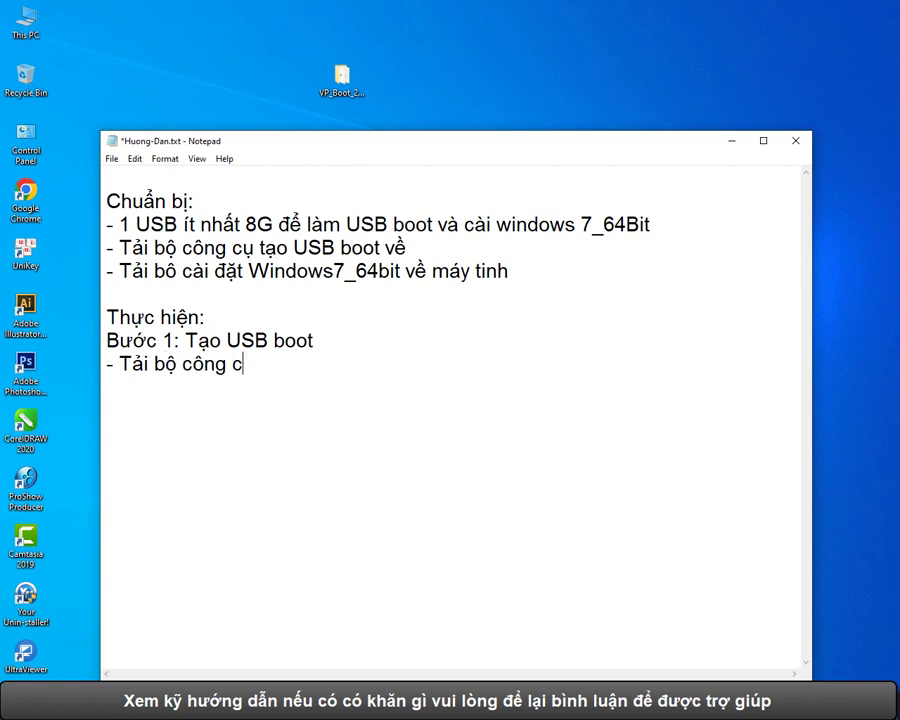
text(uj taoj USB bo)
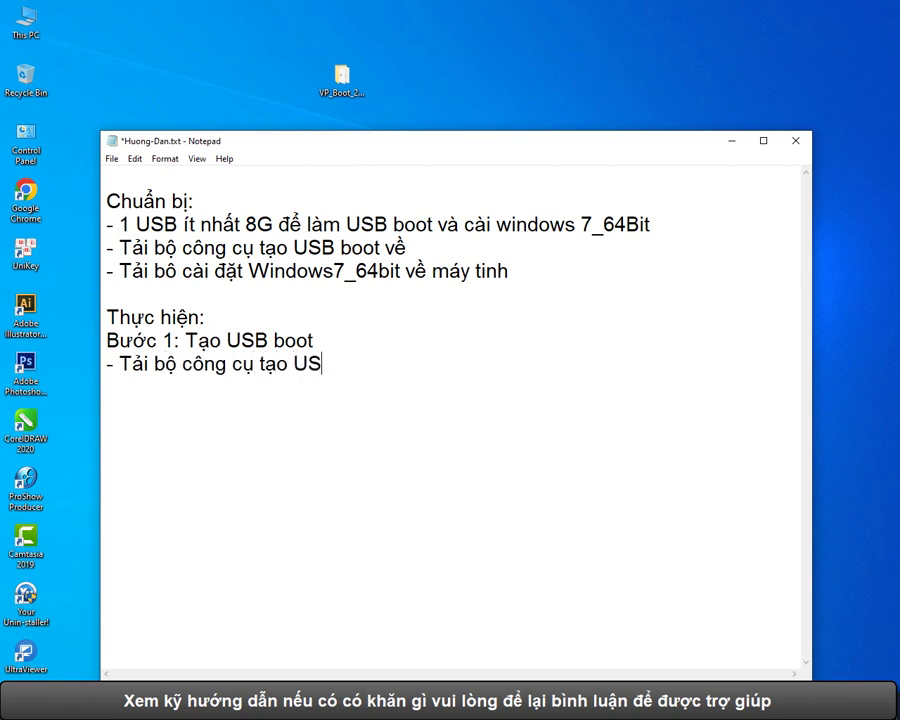
text(ot V)
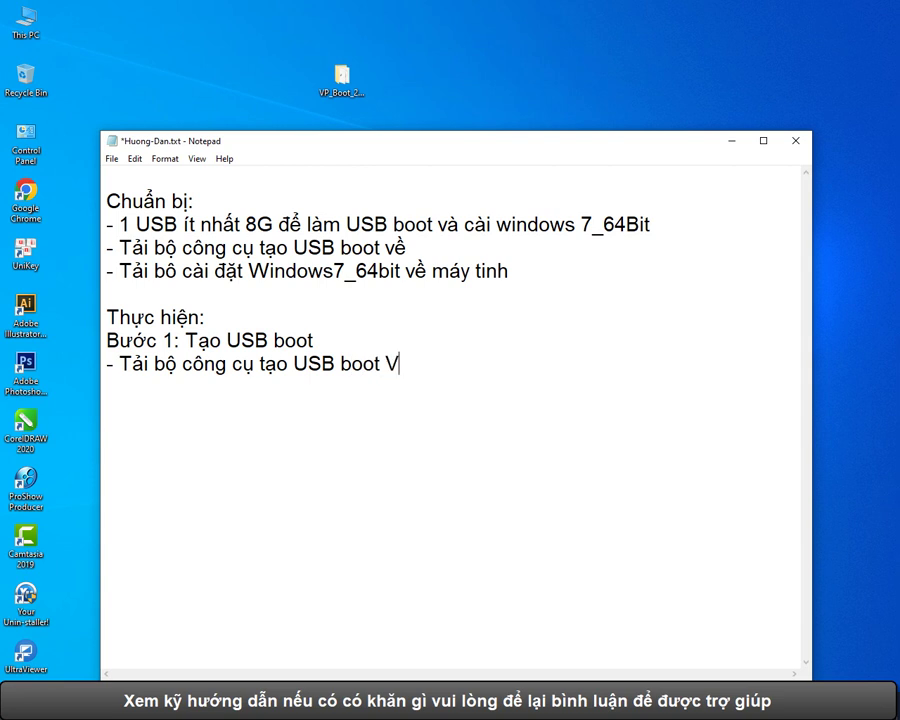
text(P Boot v)
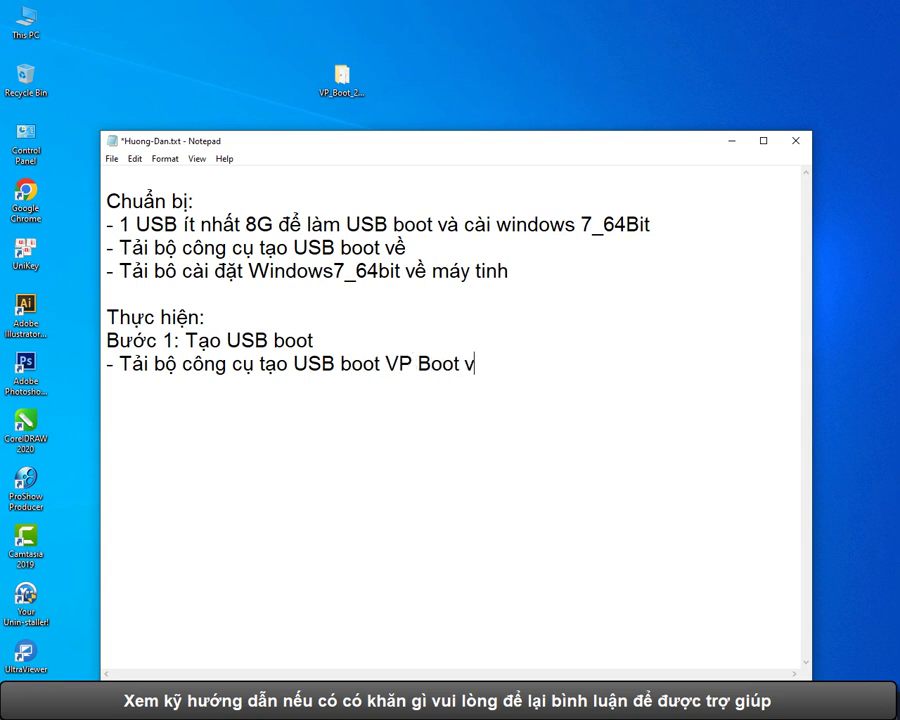
text(eef mays tisnh)
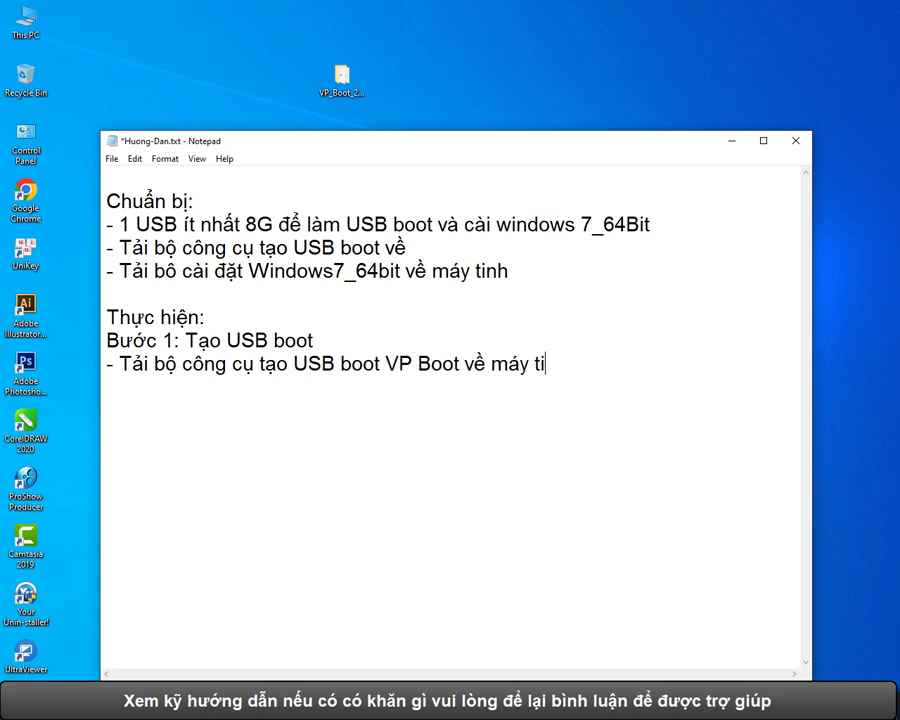
Step: Add the note "( Link để trong phần mô tả video )" and the bullet "- Giải nén file ra"
text(( Link ddeer trong phaafn moo tar video )
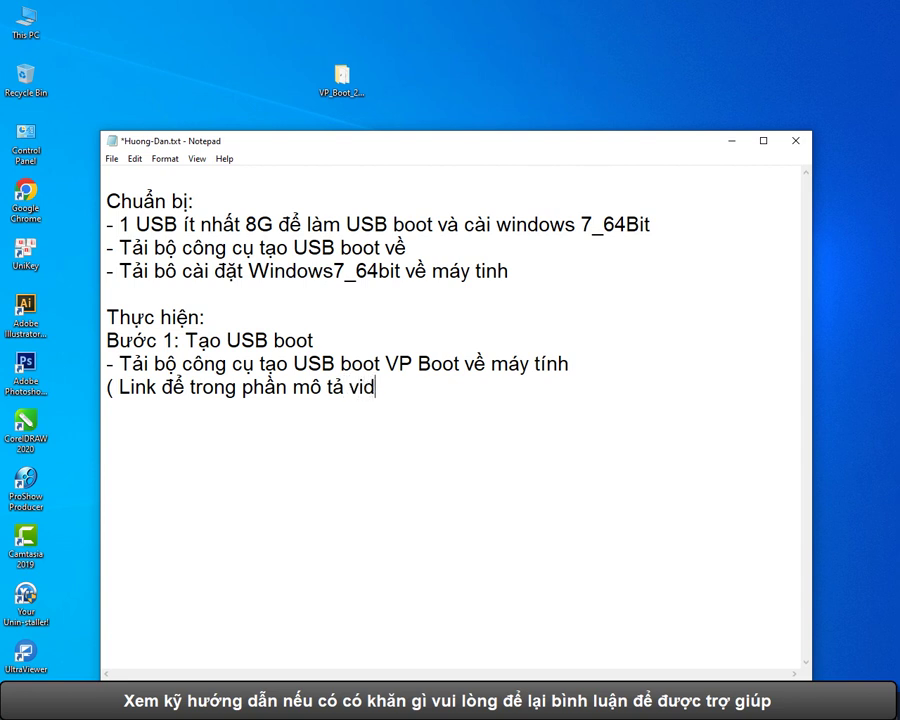
text())
text(Giải nén fiel)
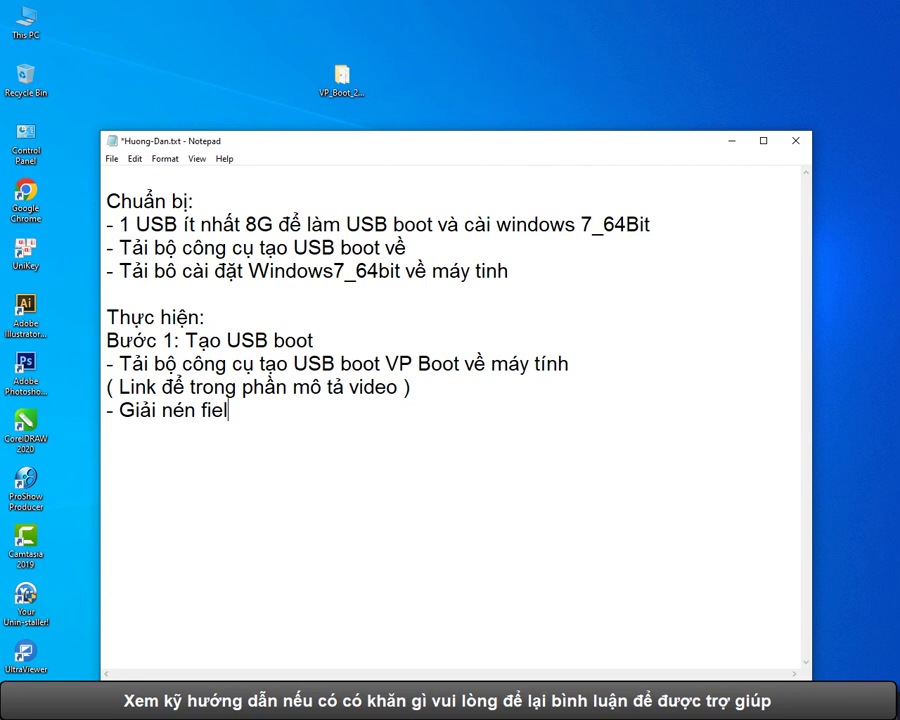
key(BackSpace)
key(BackSpace)
text(le ra)
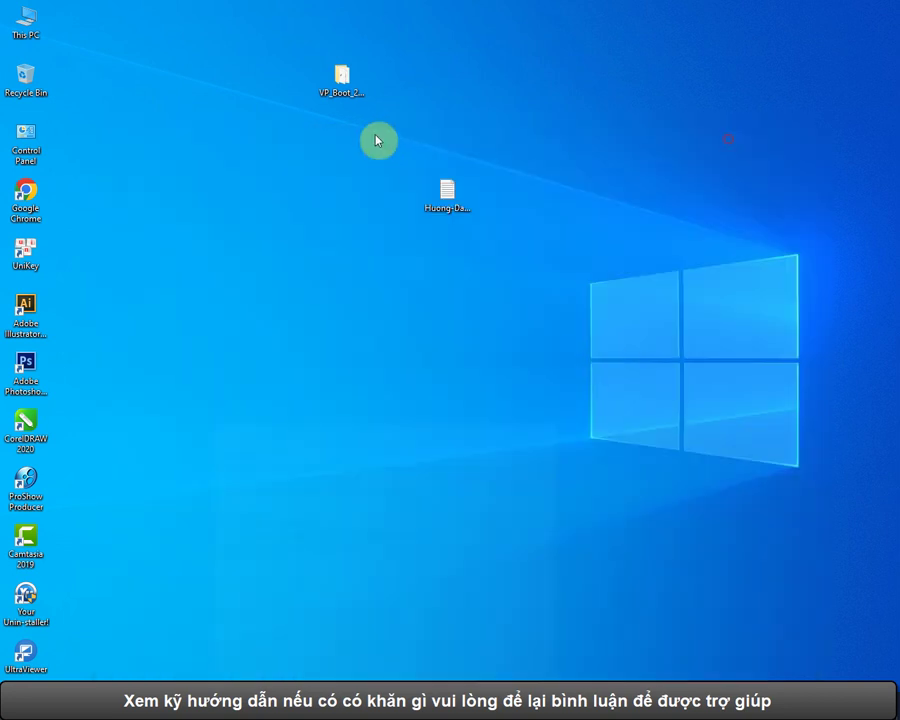
Step: Open the VP_Boot_2023_V1 folder from the desktop and reposition its window nearer the middle of the screen
double_click(342, 78)
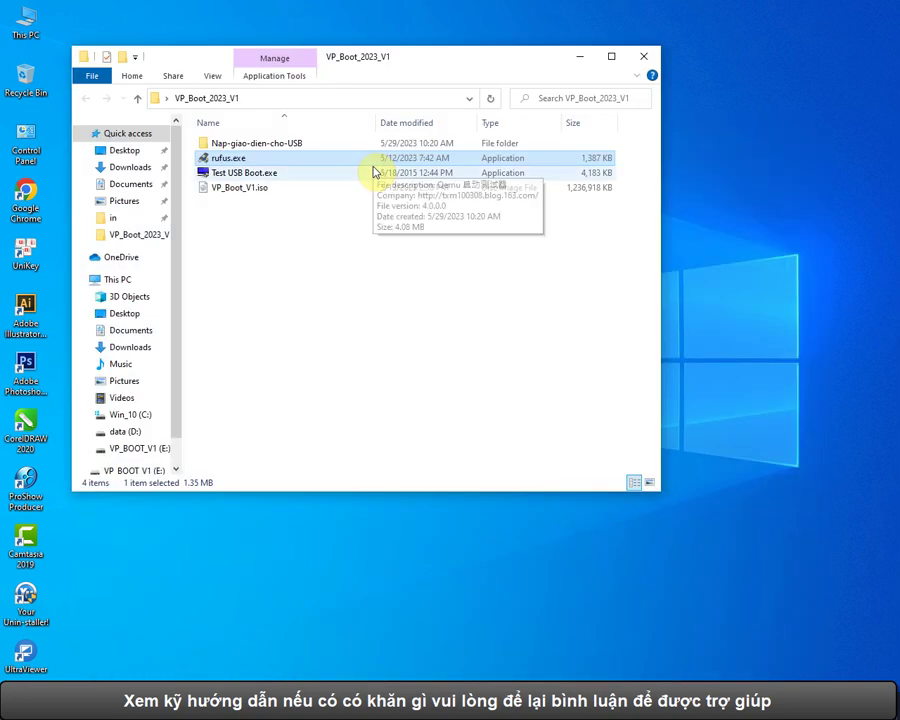
drag(404, 62, 490, 153)
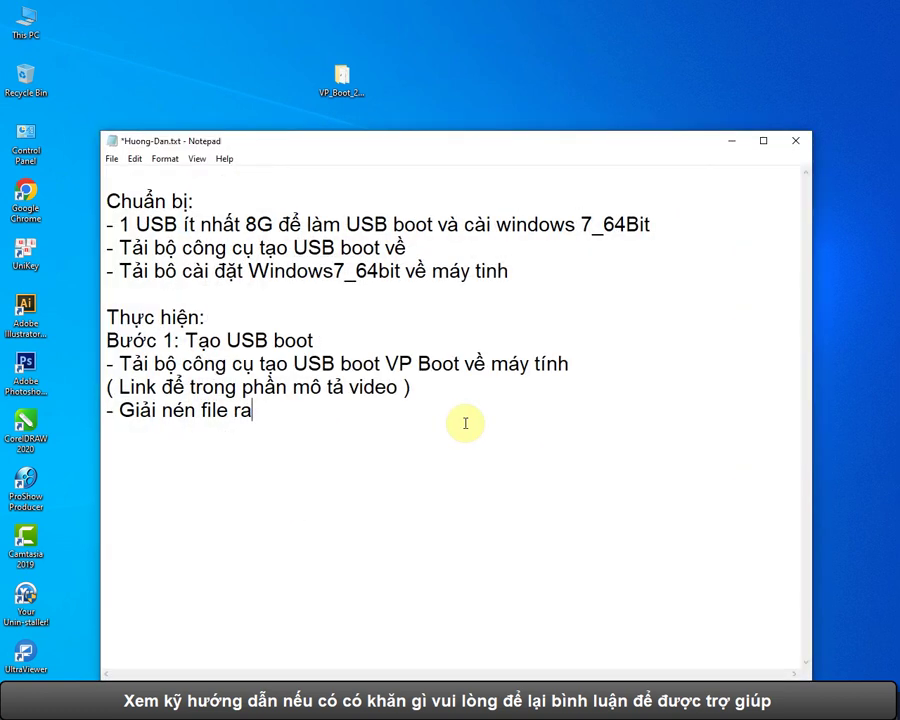
Step: Add the bullet "- Tiền hành tạo USB boot như sau:" to the Huong-Dan.txt notes and minimize them
key(Return)
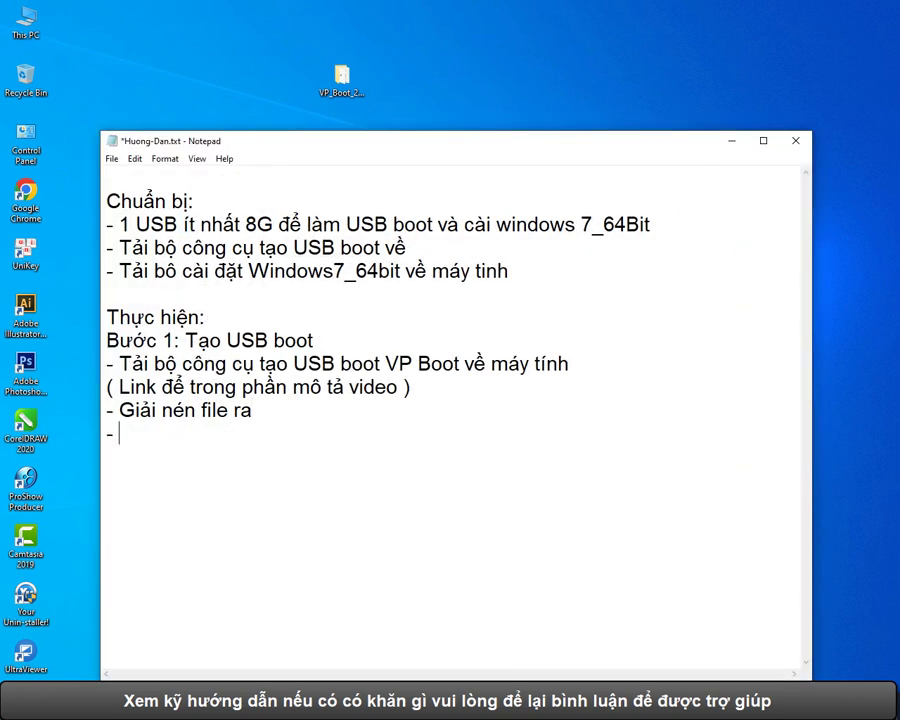
text(- Tiền hành ta)
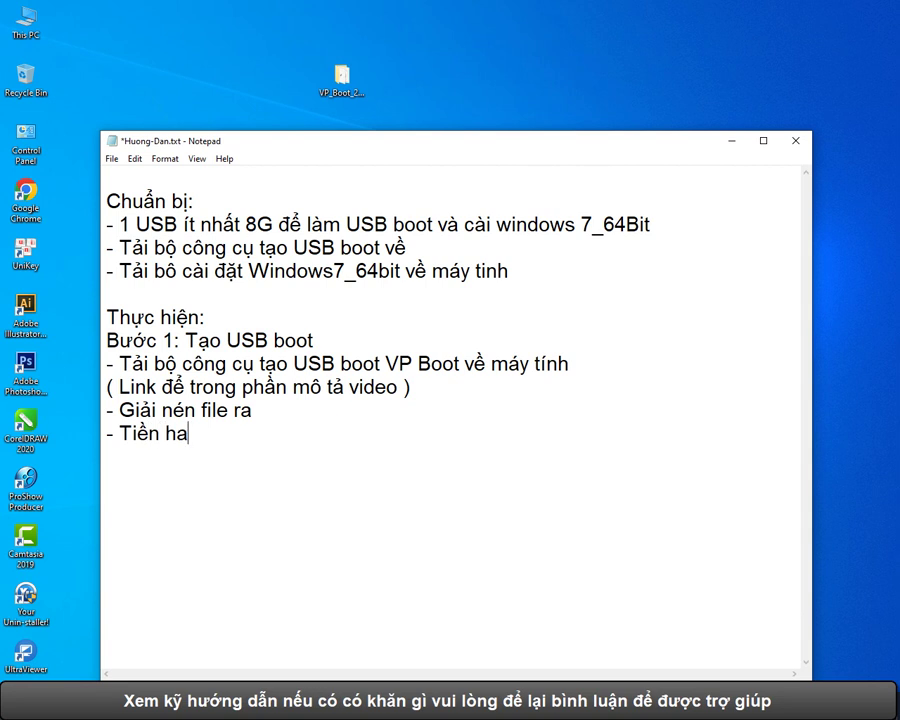
text(ạo USB boot như sau:)
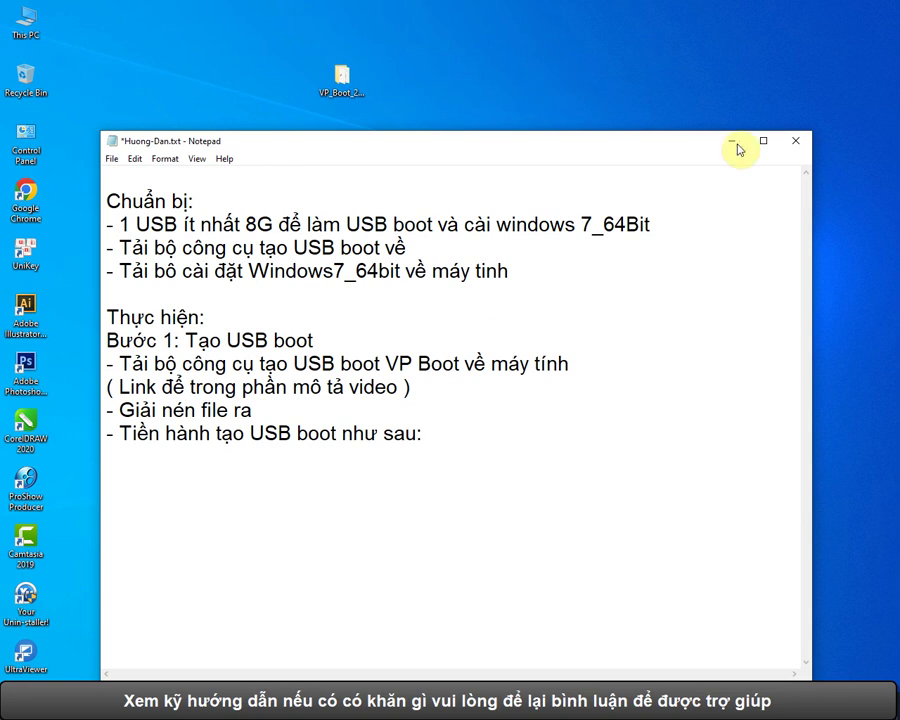
click(735, 143)
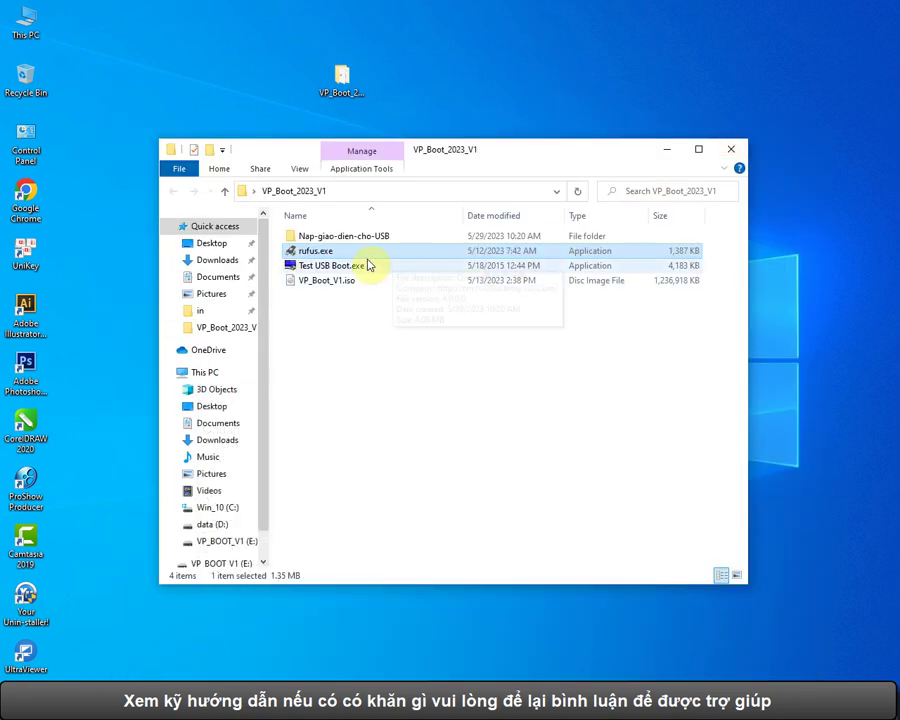
Step: Launch rufus.exe from the VP_Boot_2023_V1 folder, leaving only the Rufus window in view
double_click(337, 258)
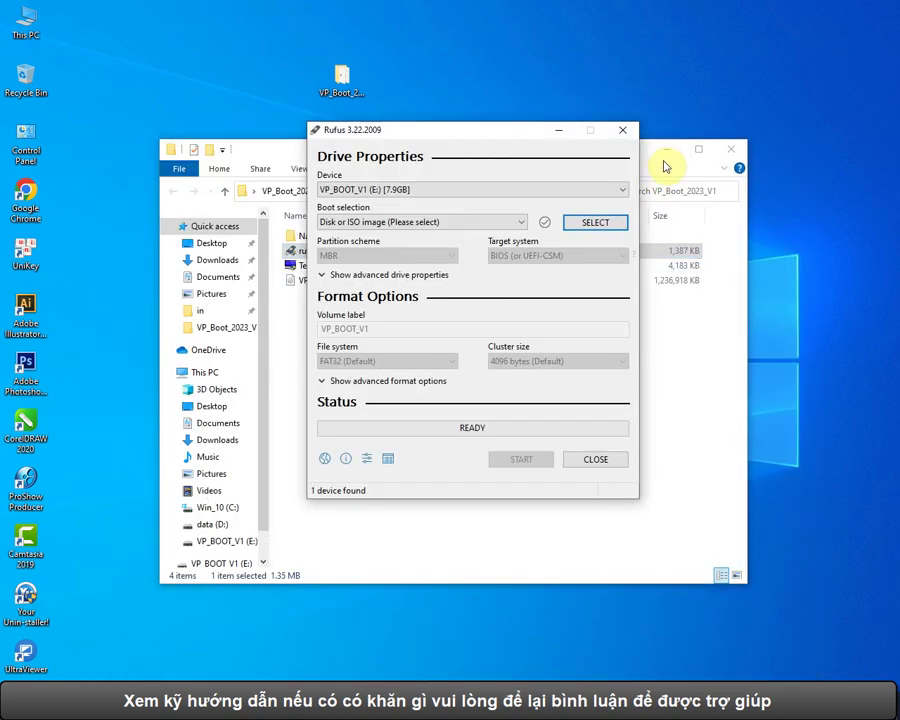
click(667, 157)
drag(502, 138, 480, 154)
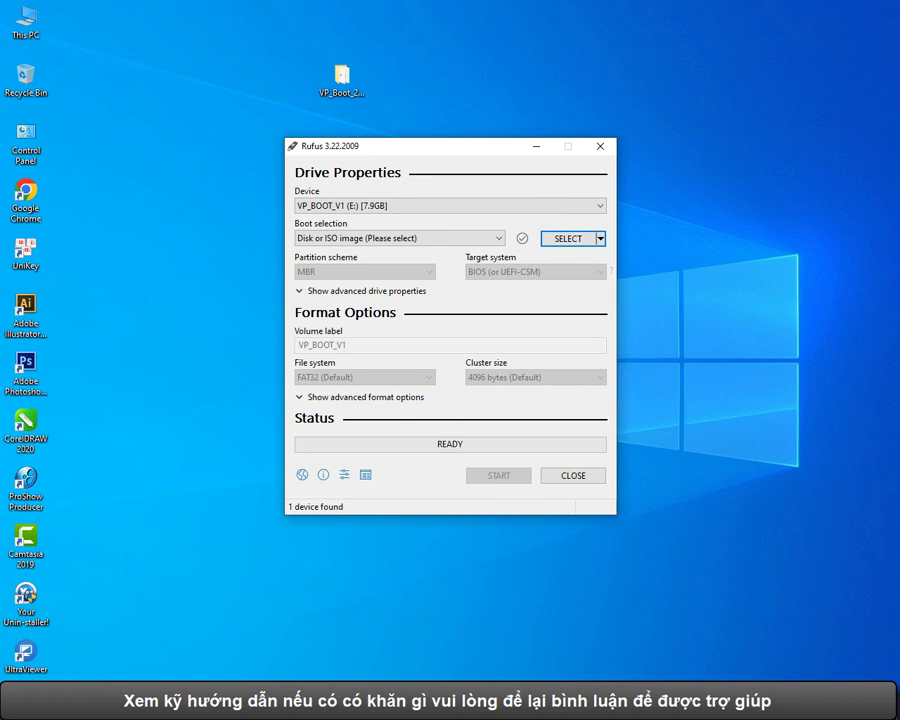
Step: Switch to the Notepad notes, append "Chọn file iso VP Boot 2023 V1" to the last bullet, and minimize them
key(alt+Tab)
text(Chọn file iso VP Boot 2023 V1)
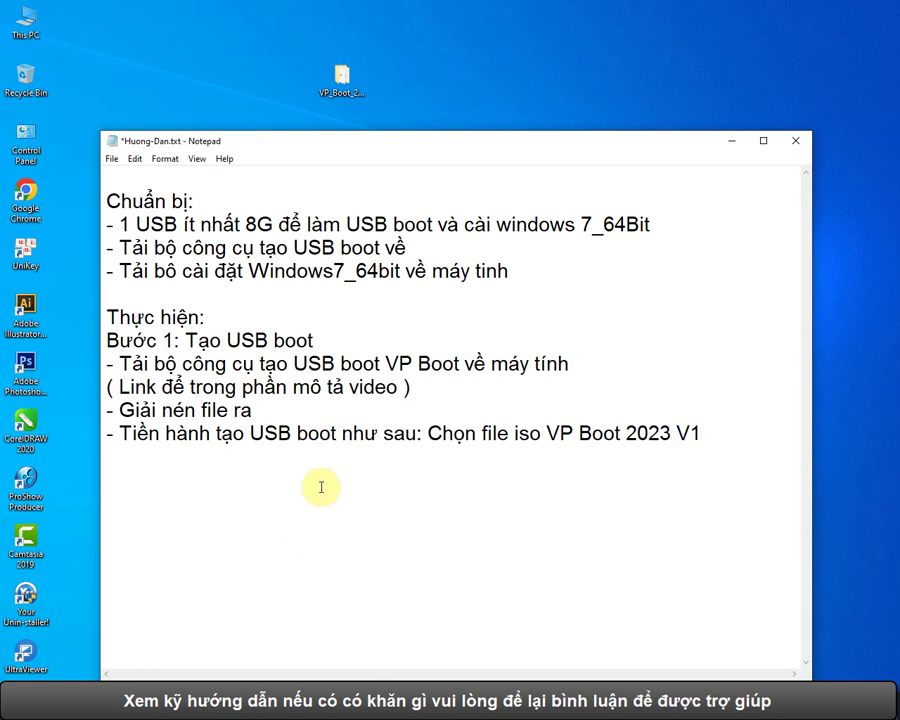
click(735, 141)
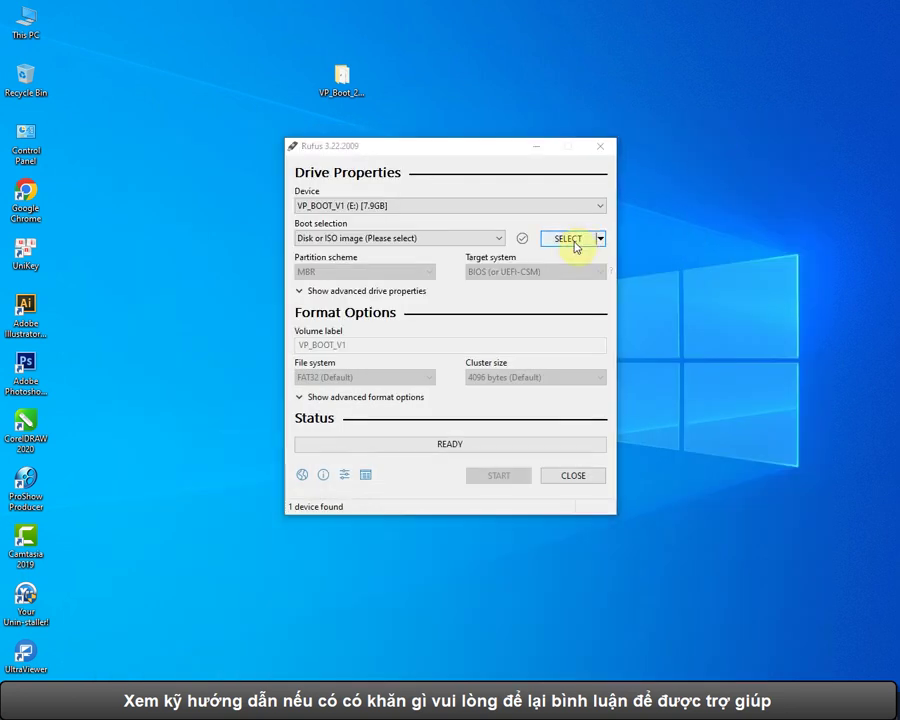
Step: Load VP_Boot_V1.iso from the VP_Boot_2023_V1 folder as the boot image in Rufus
click(576, 241)
click(466, 273)
click(614, 497)
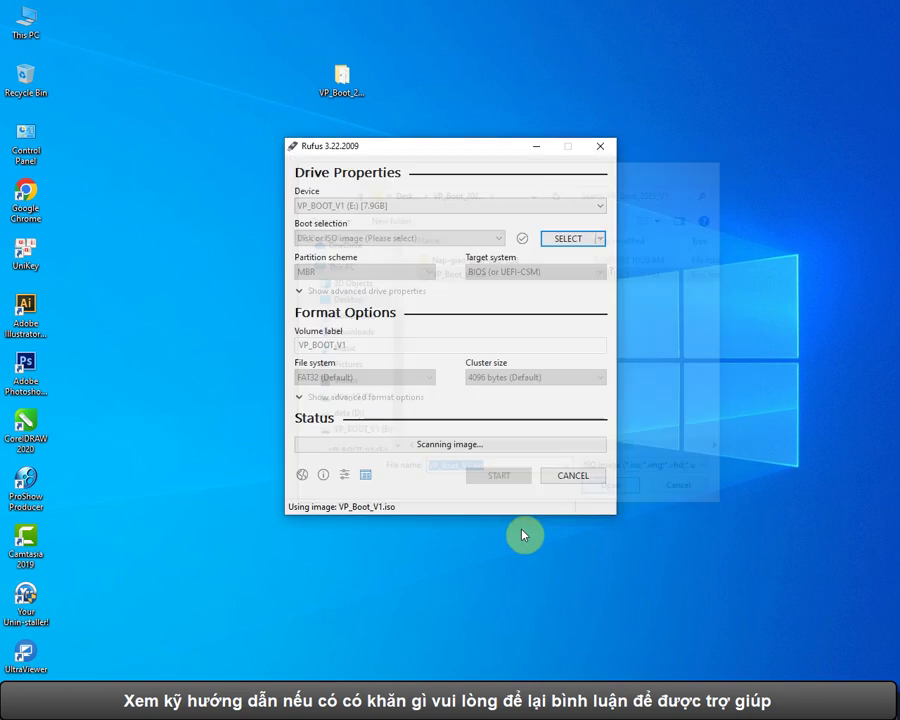
Step: Switch to the Notepad notes, add the bullet "- Nhấn tổ hợp phím ALT + E --> Hiện lên Dual Bios UEFI/Legacy Enable là OK", and minimize them
click(324, 705)
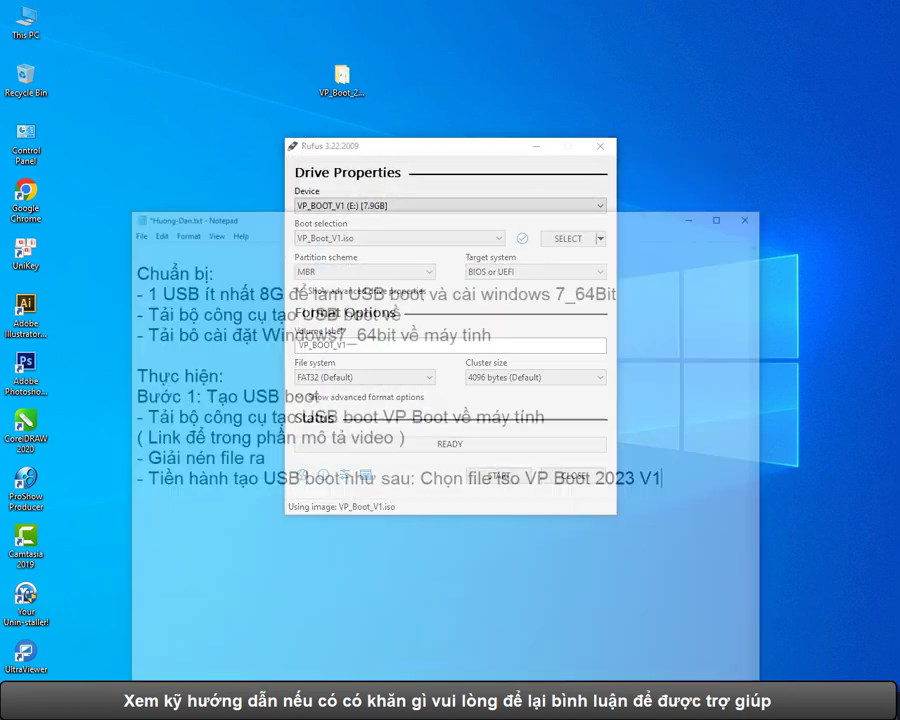
key(Return)
text(- N)
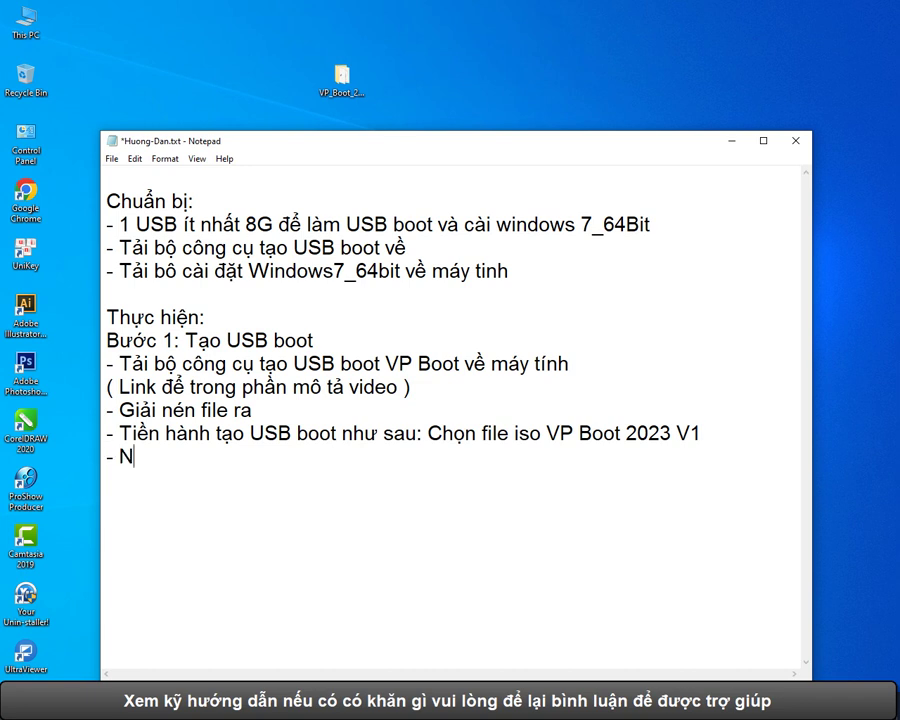
text(han tổ)
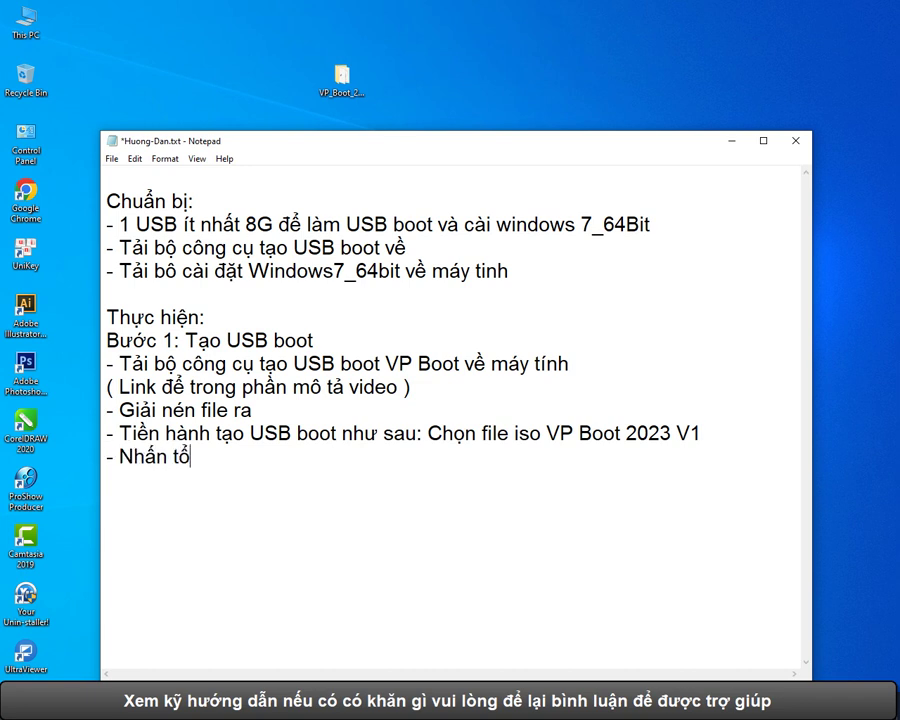
text( hợp phím AL)
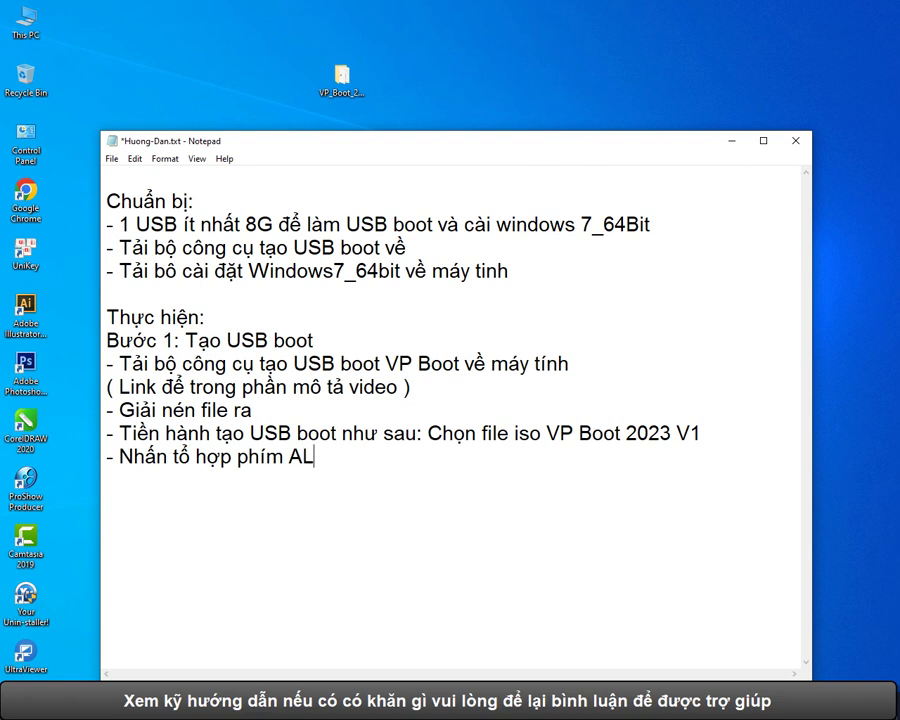
text(T + E)
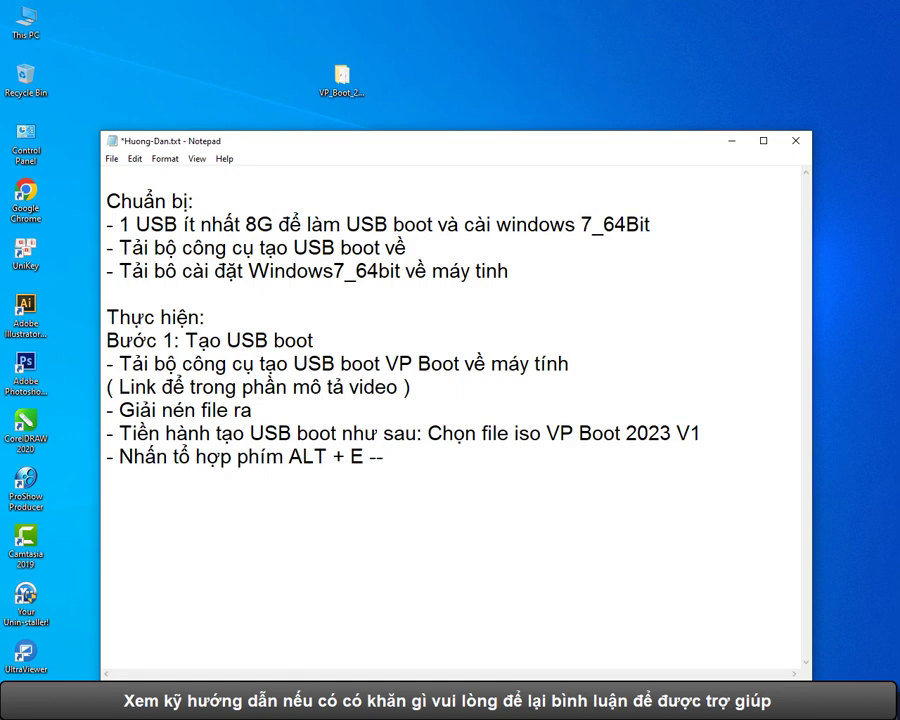
text(> Hiện lên)
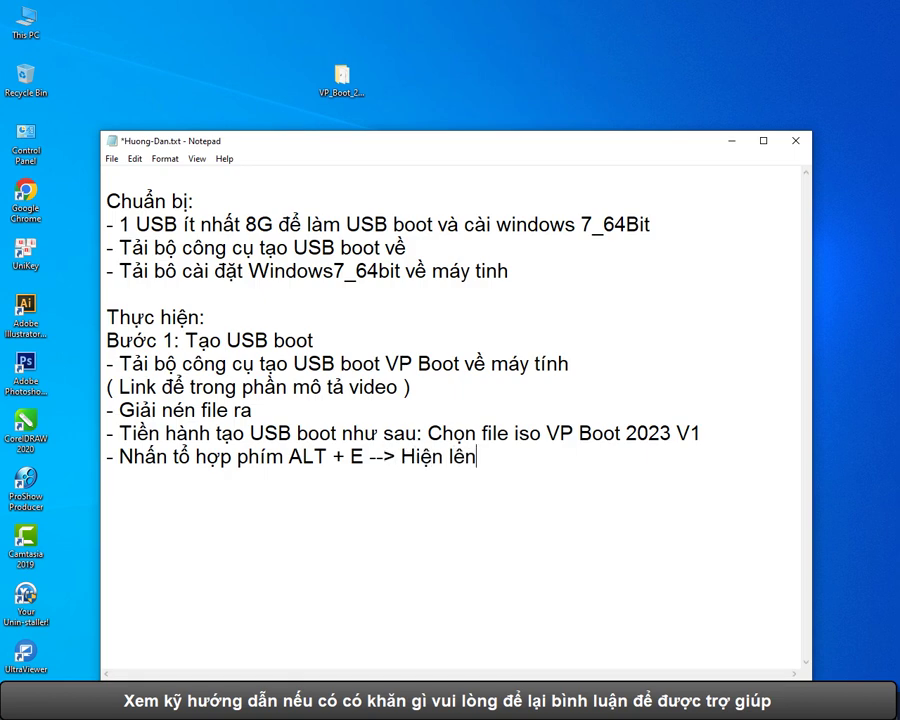
text( Dual Bios)
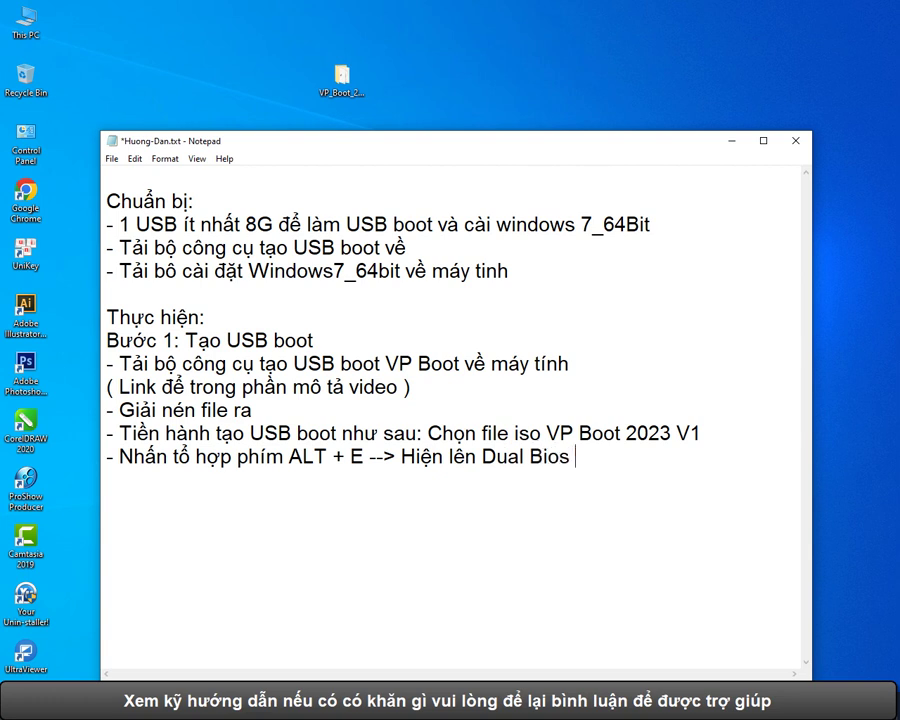
text( UEFI/Legacy)
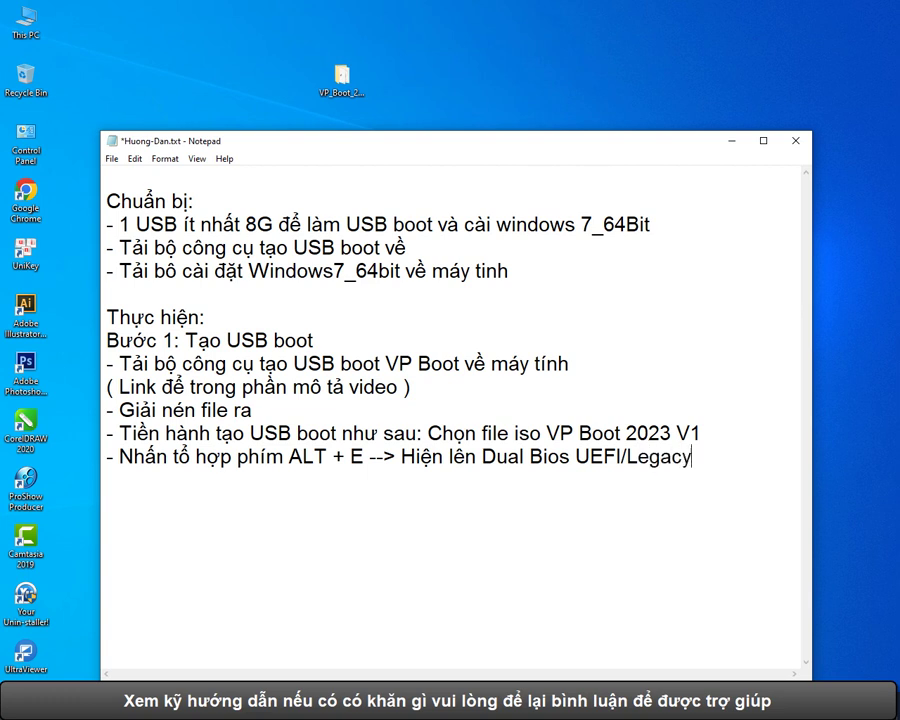
text( Enable là OK)
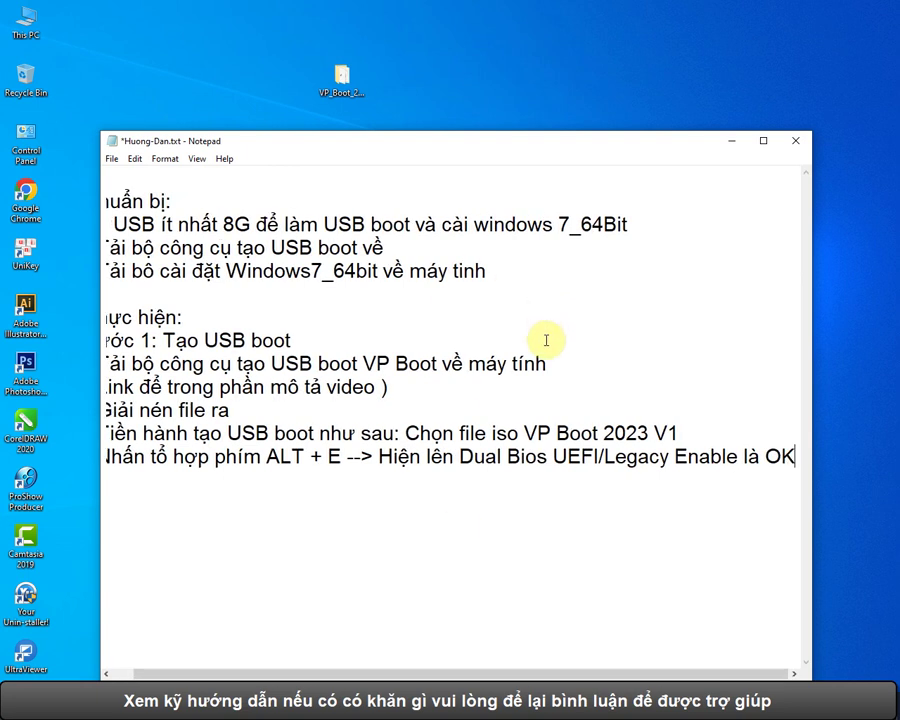
key(Home)
click(733, 140)
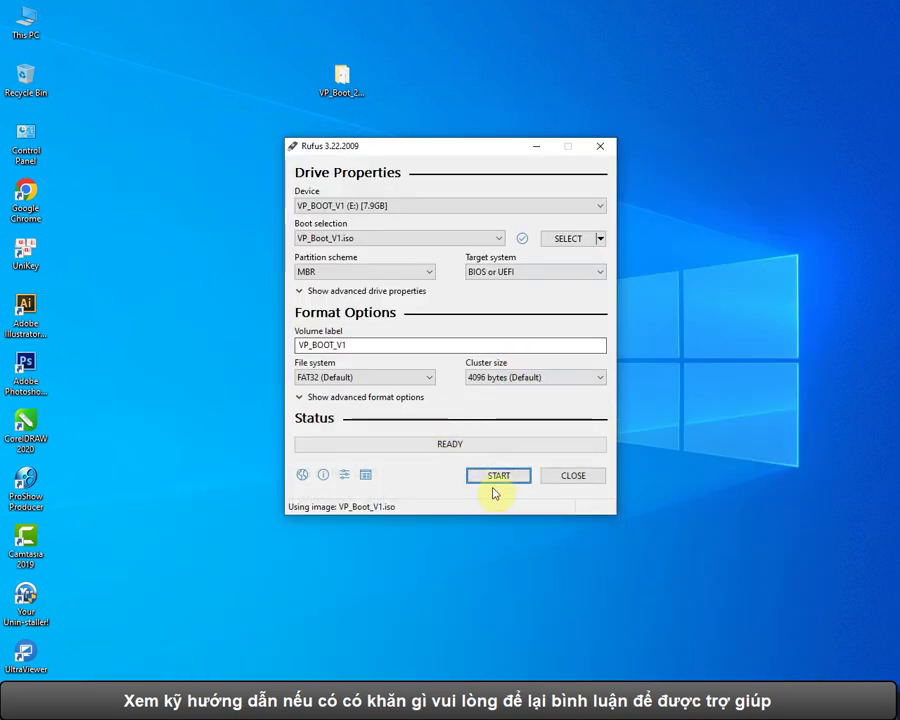
Step: Write the VP_Boot_V1.iso image to the VP_BOOT_V1 (E:) drive in Rufus, accepting the data erasure, and close Rufus
click(499, 477)
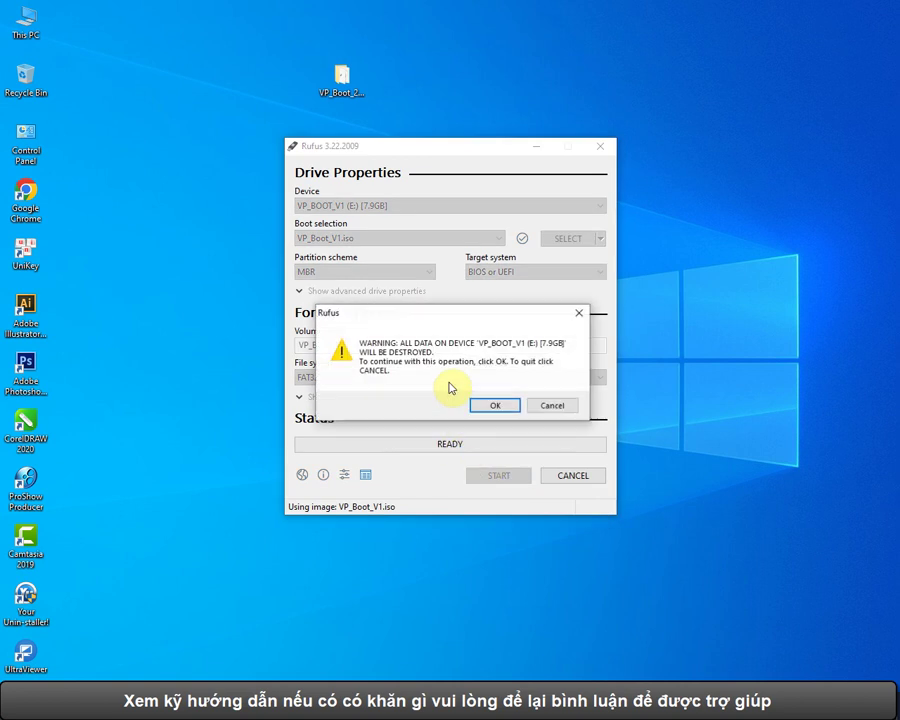
click(492, 406)
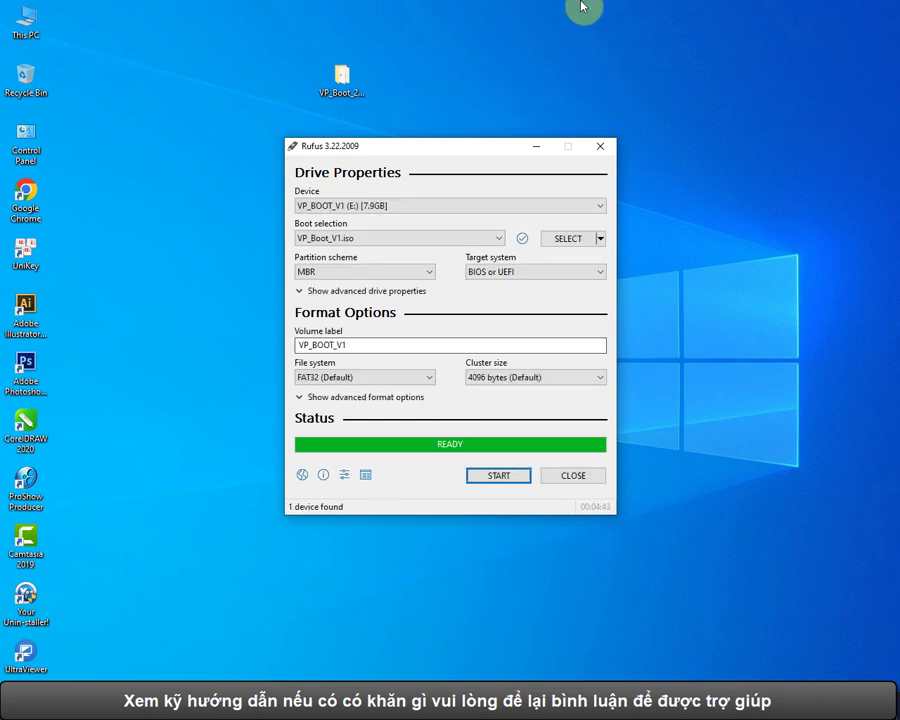
click(573, 476)
Step: Switch to the Notepad notes, add the heading "Bước 2: Nạp giao diện boot cho USB" after a blank line, and minimize them
click(325, 706)
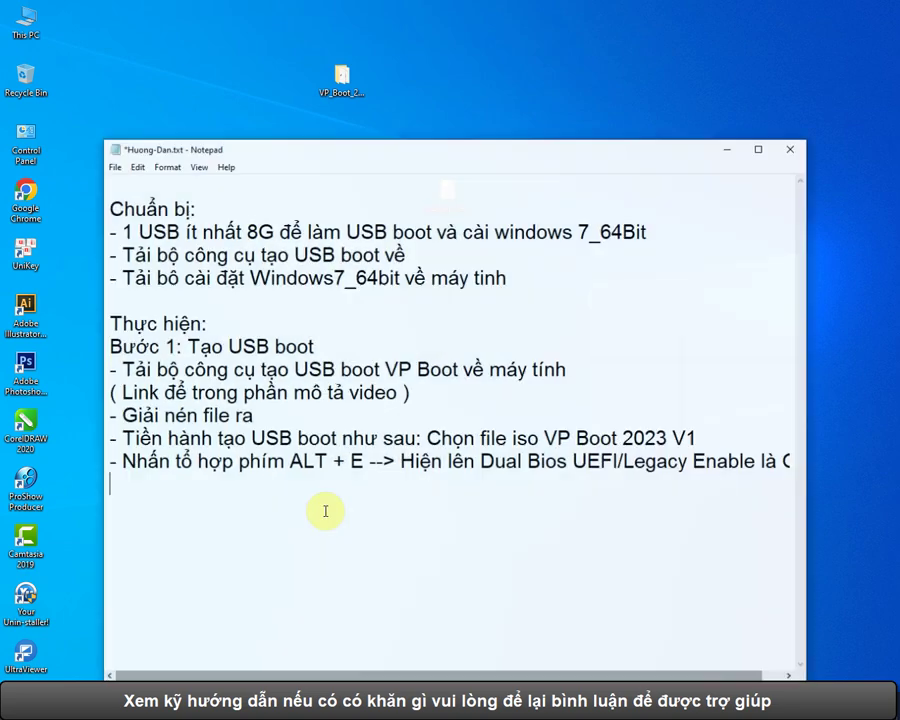
key(Return)
text(Bu)
text(ớc 2: Nạp)
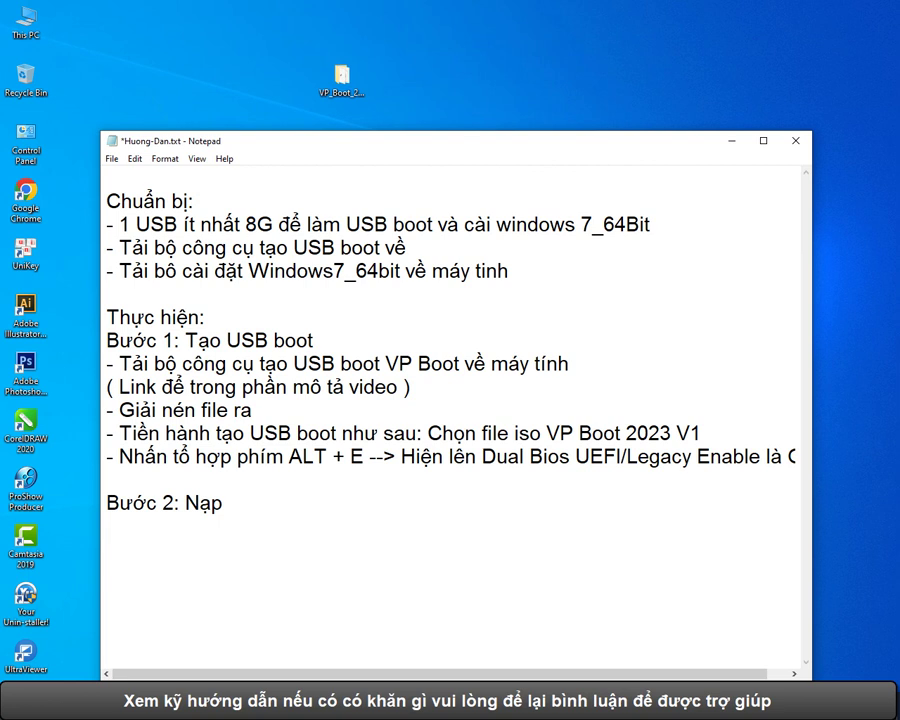
text( giao dien boot cho USB)
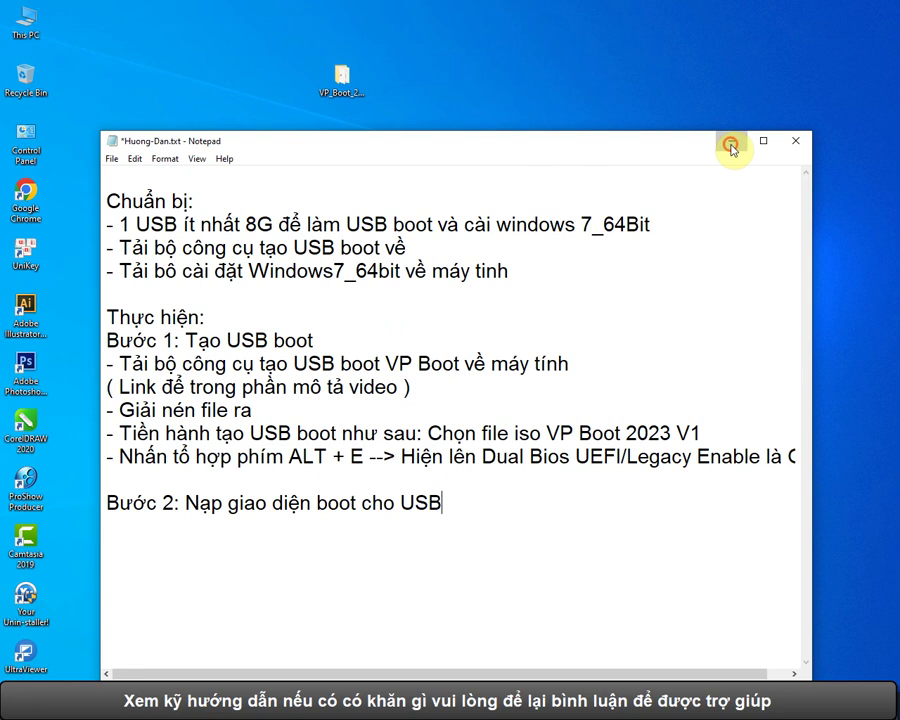
click(732, 149)
Step: Launch grubinst_gui.exe from the Nap-giao-dien-cho-USB subfolder of the VP_Boot_2023_V1 desktop folder
double_click(342, 82)
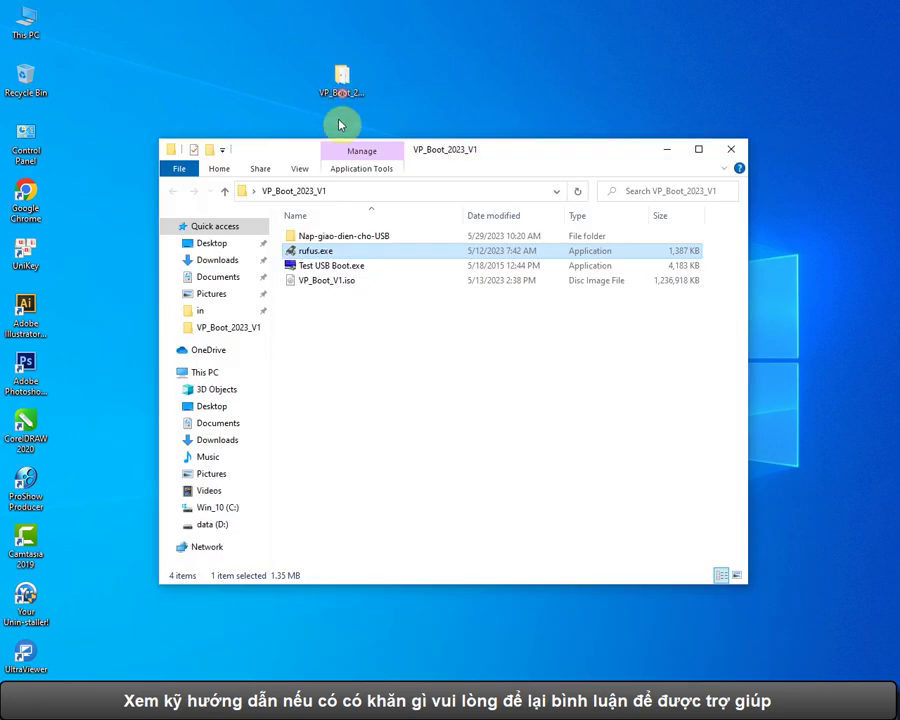
click(354, 236)
double_click(354, 236)
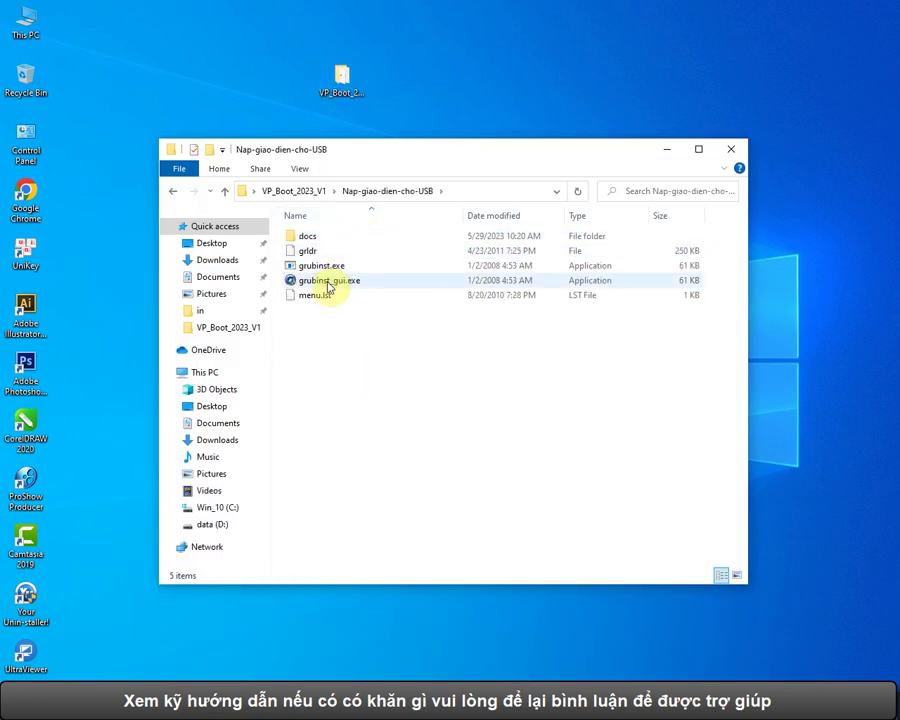
double_click(326, 281)
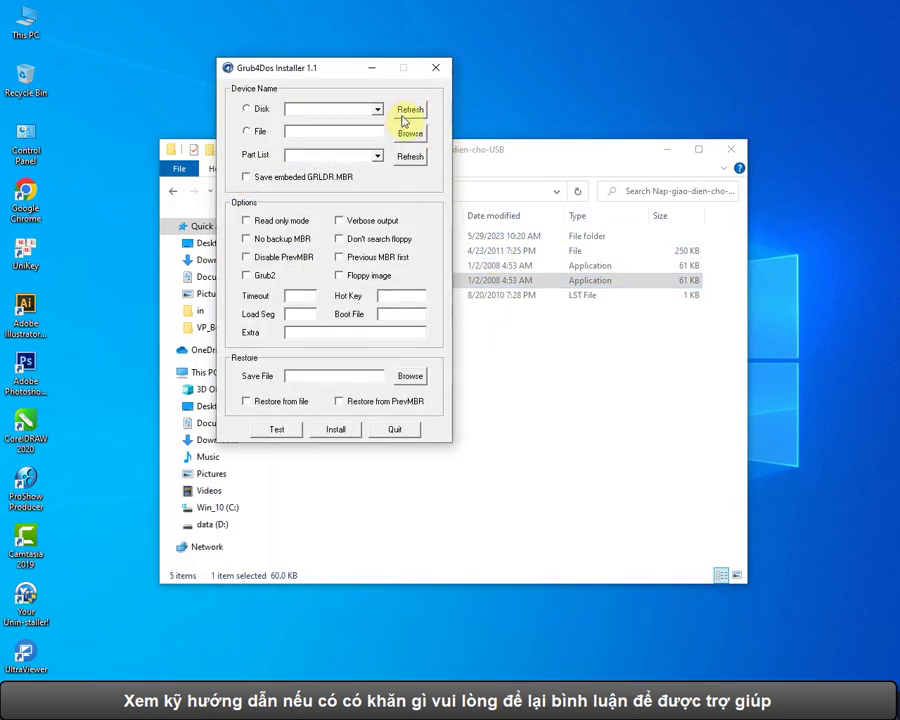
Step: Install Grub4Dos on disk (hd1) [7499M] with Whole disk (MBR) as the partition choice, and close the installer
click(376, 110)
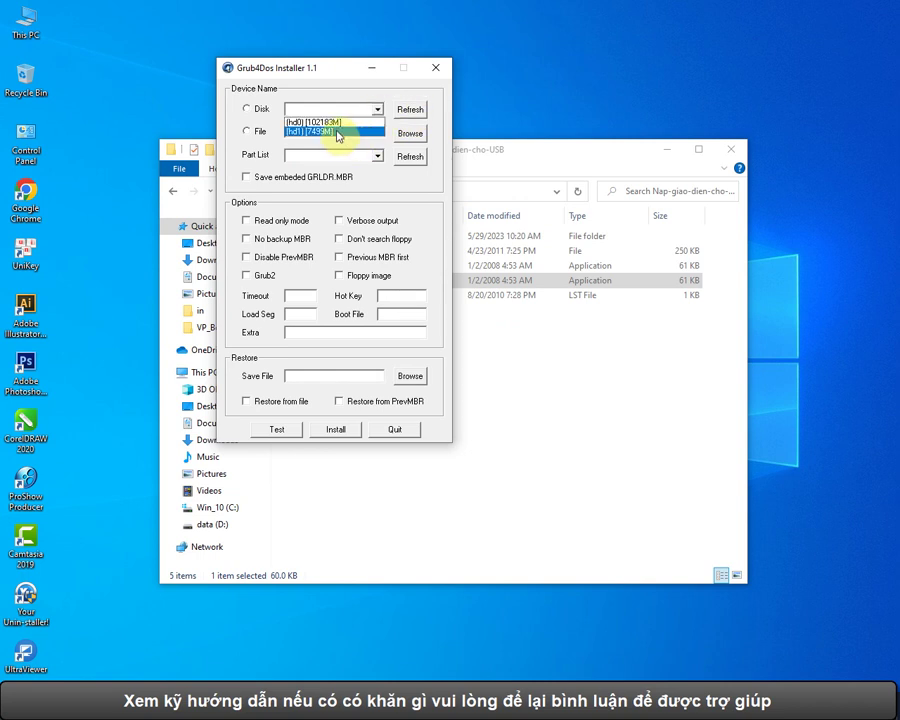
click(341, 137)
click(410, 156)
click(370, 156)
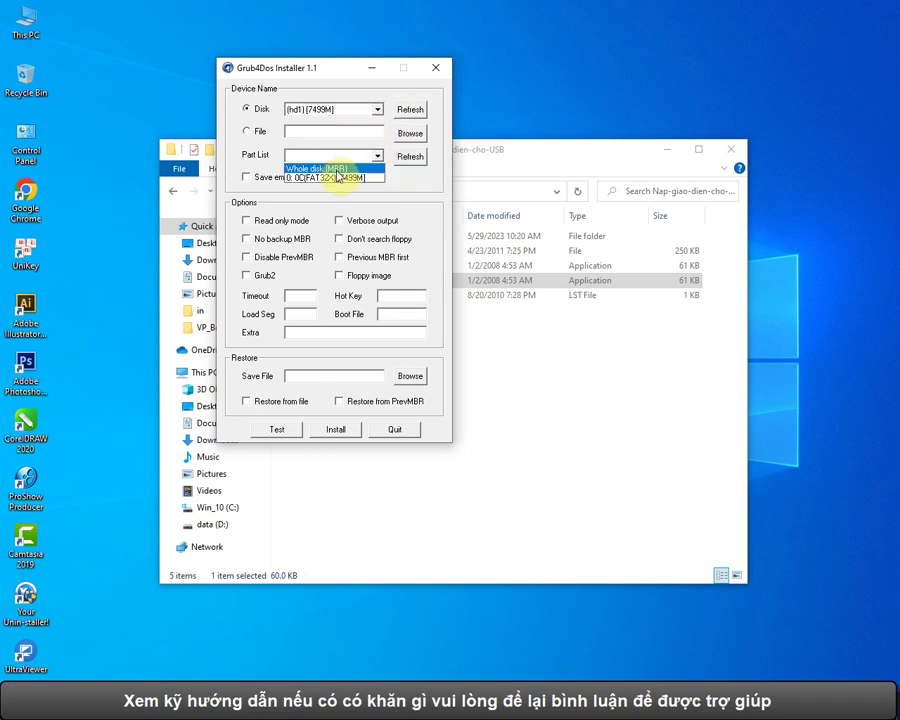
click(330, 167)
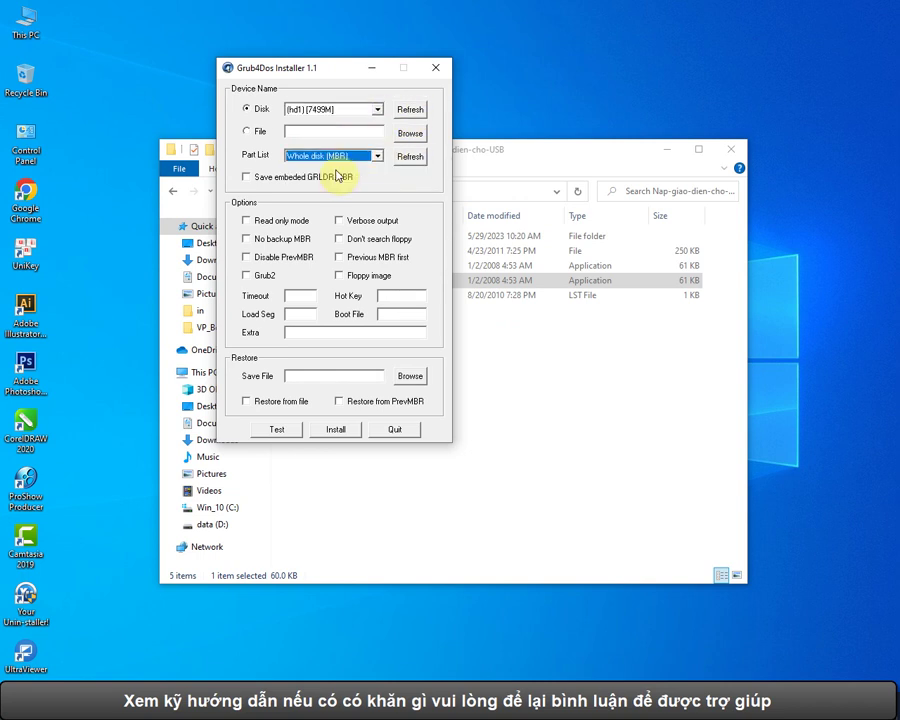
click(350, 429)
key(Return)
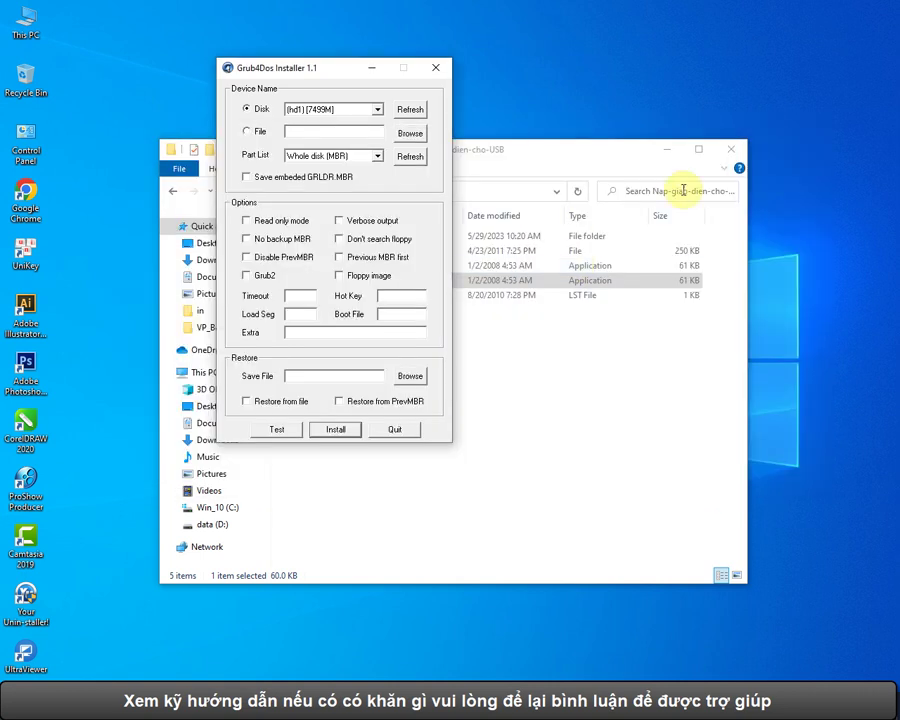
click(436, 68)
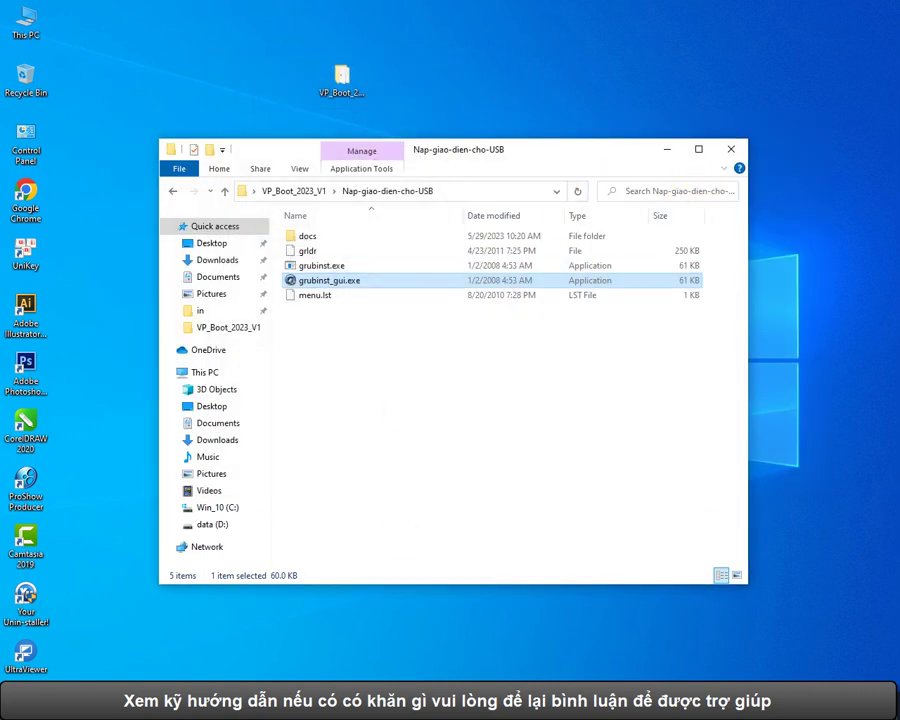
Step: Switch to the Notepad notes and add the heading "Bước 3: Tải file Iso Windows 7_64 về" after a blank line
click(360, 700)
key(Return)
text(Bước 3: Tải file Iso)
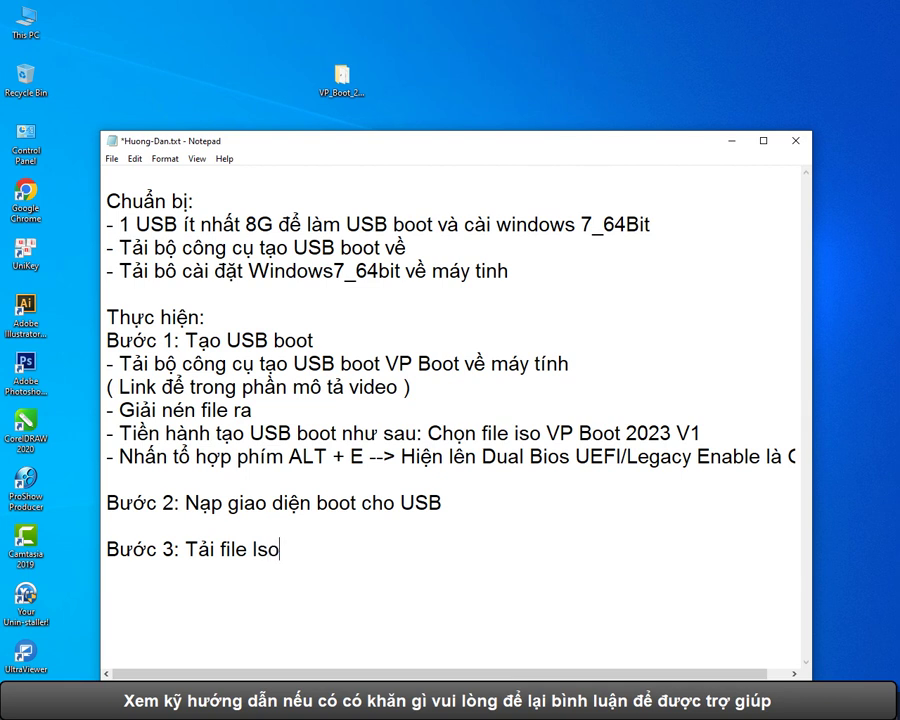
text(Windows)
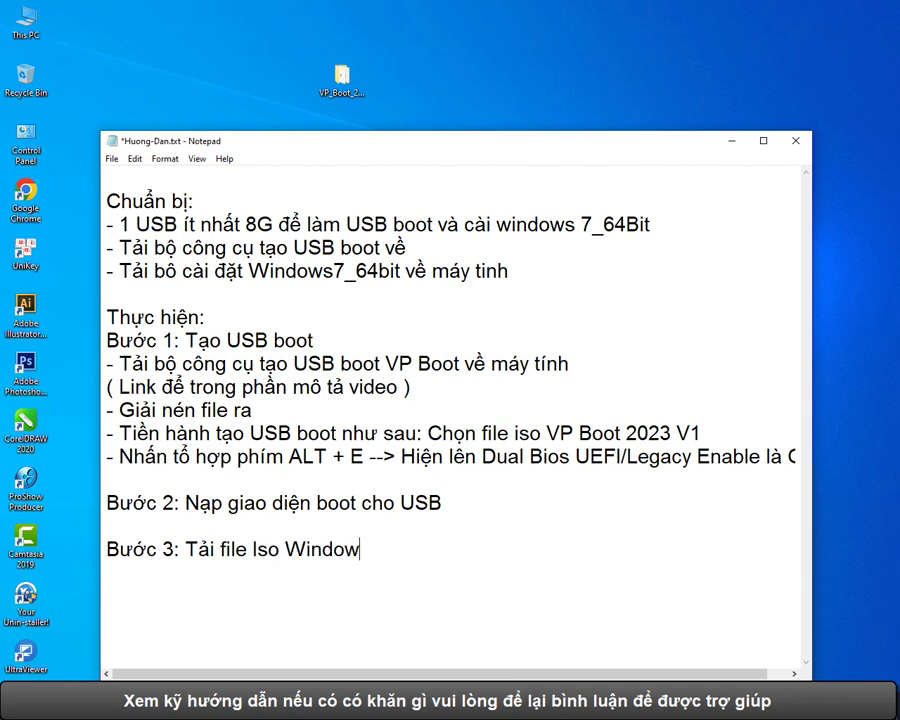
text( 7_64 về ma)
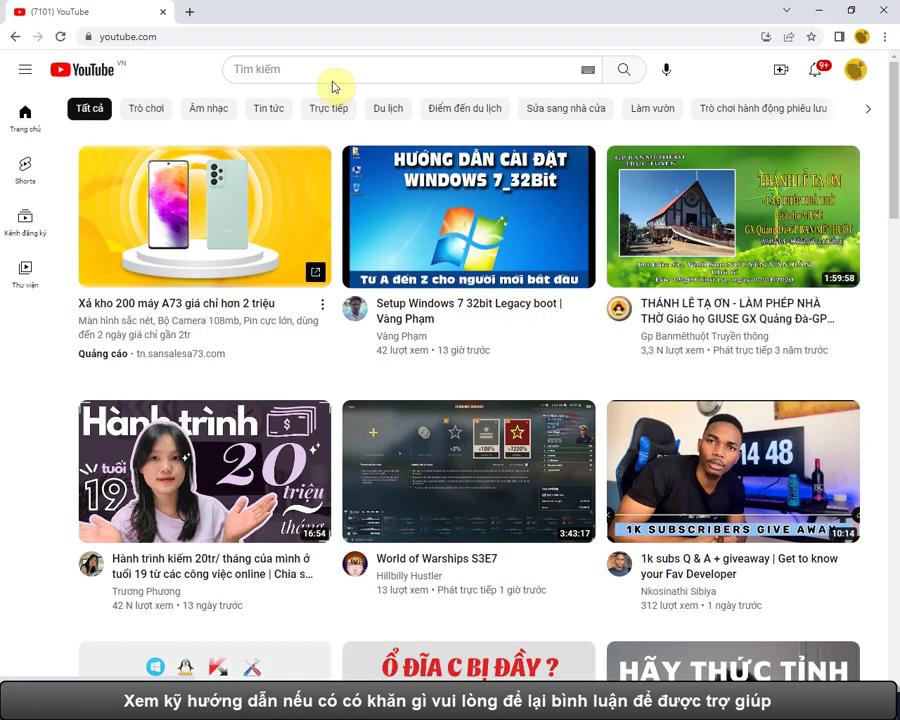
Step: Switch to YouTube in Chrome and search for "vp boot 2023"
click(325, 64)
text(vang)
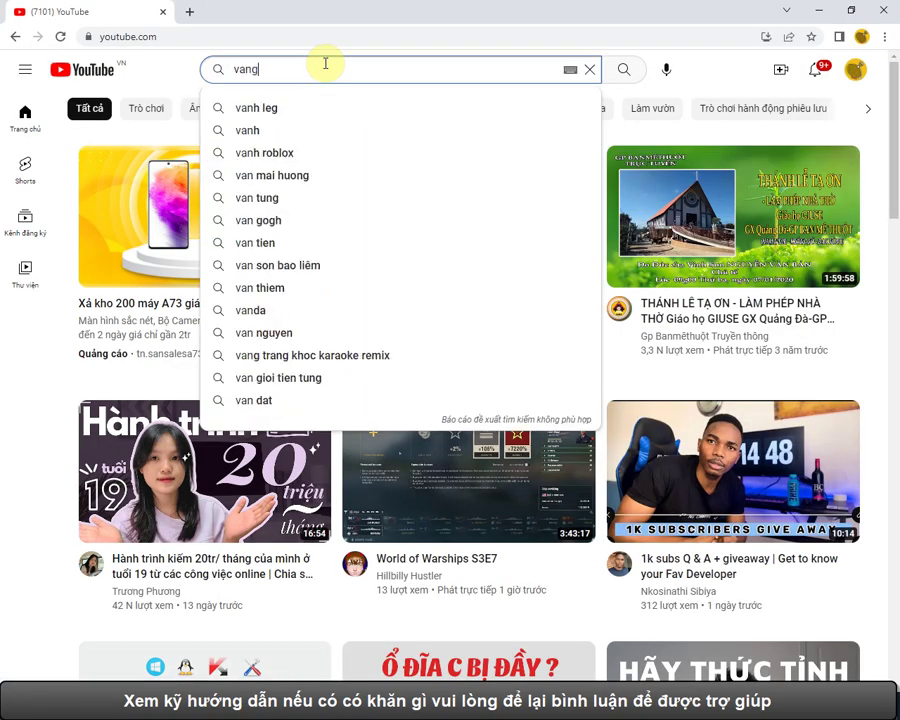
key(BackSpace)
key(BackSpace)
key(BackSpace)
text(vp)
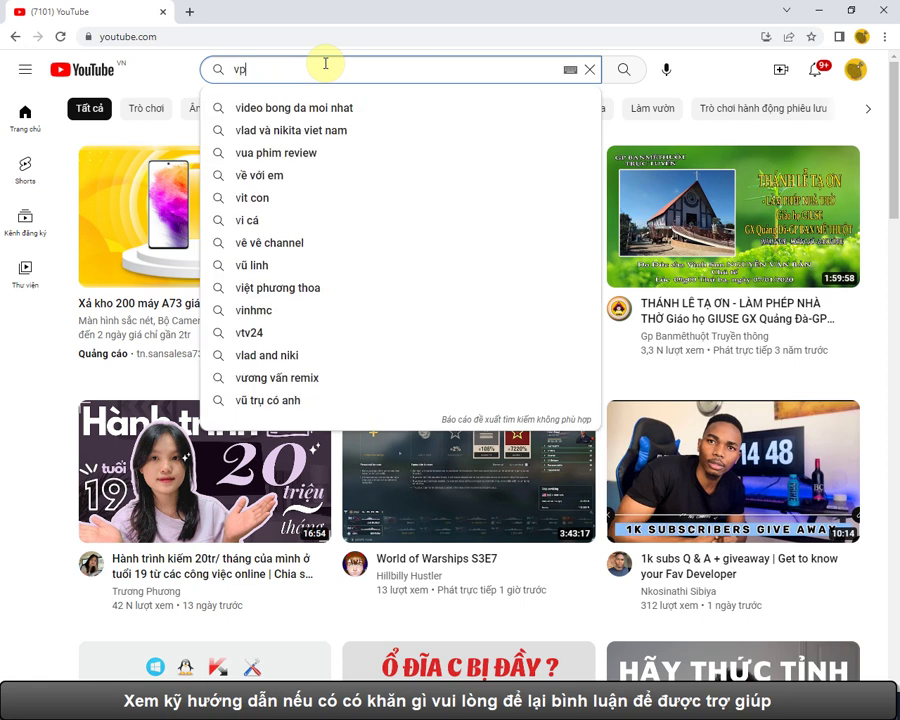
text( boot 2023)
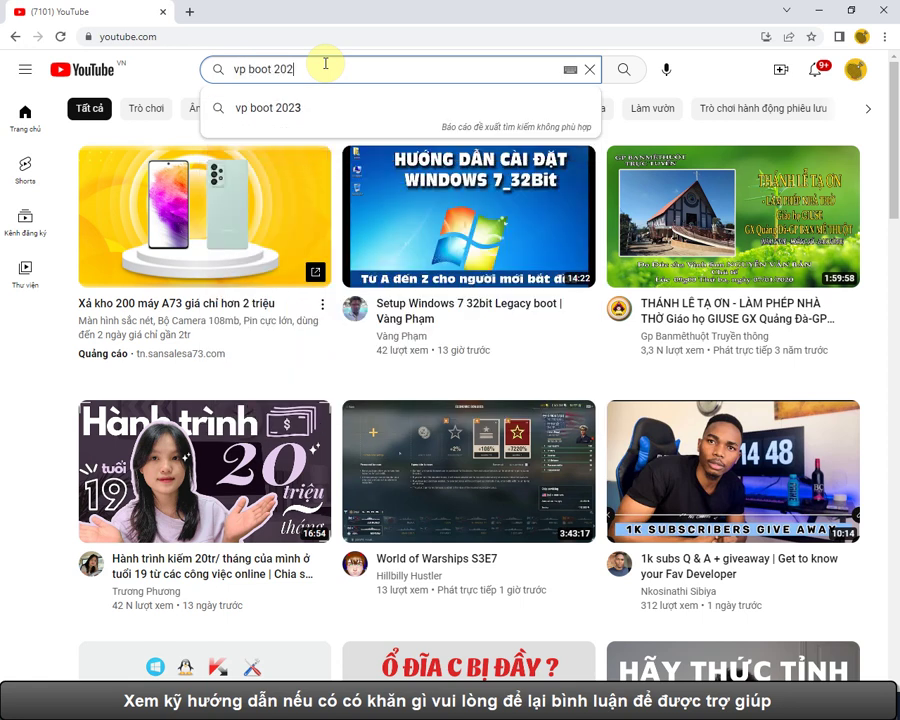
key(Return)
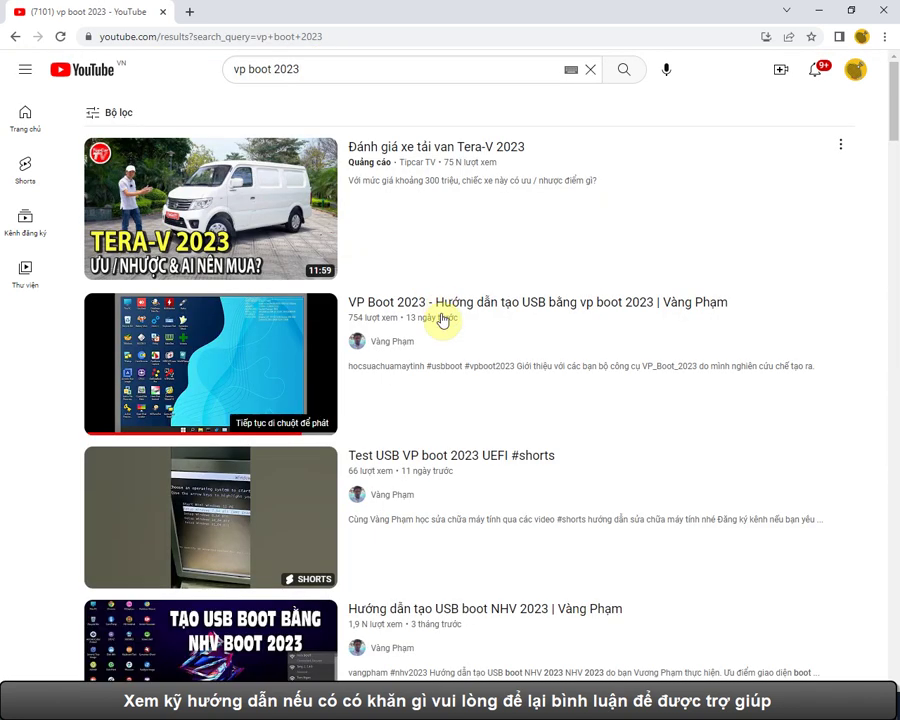
Step: Open the "VP Boot 2023 - Hướng dẫn tạo USB bằng vp boot 2023" video and expand its description to the download links
click(383, 309)
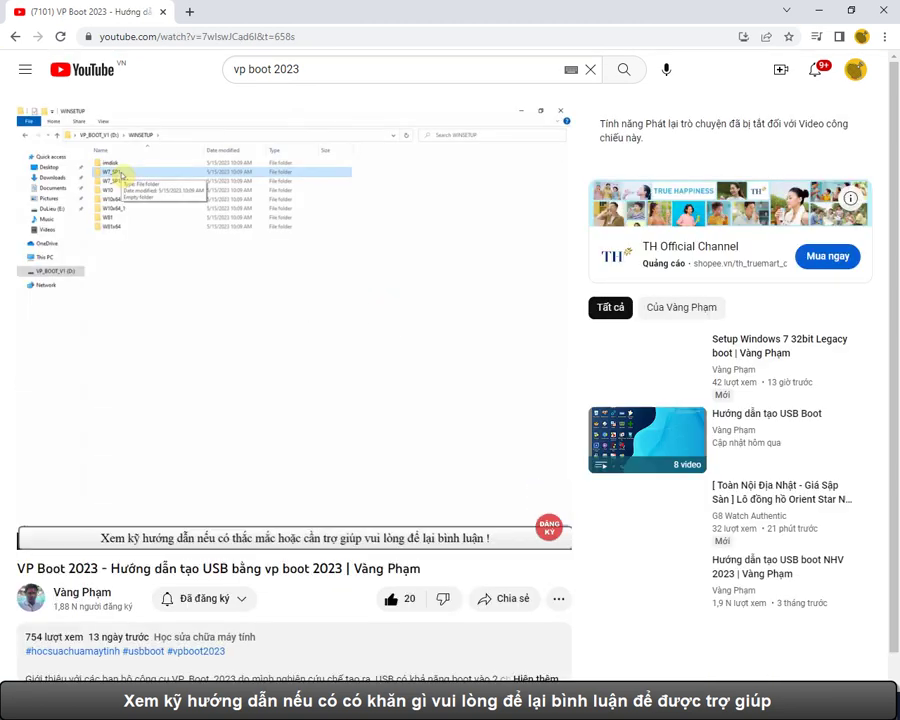
drag(894, 255, 886, 349)
click(530, 425)
scroll(896, 272, down, 3)
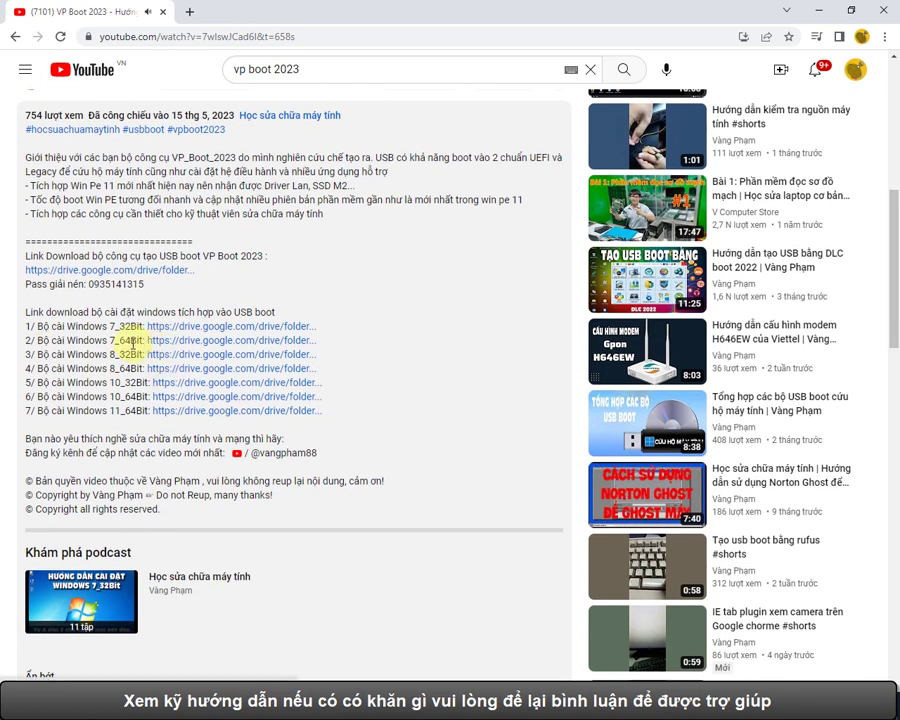
Step: Open the Google Drive link for "Bộ cài Windows 7_64Bit" in a new tab and show that tab
drag(40, 340, 130, 340)
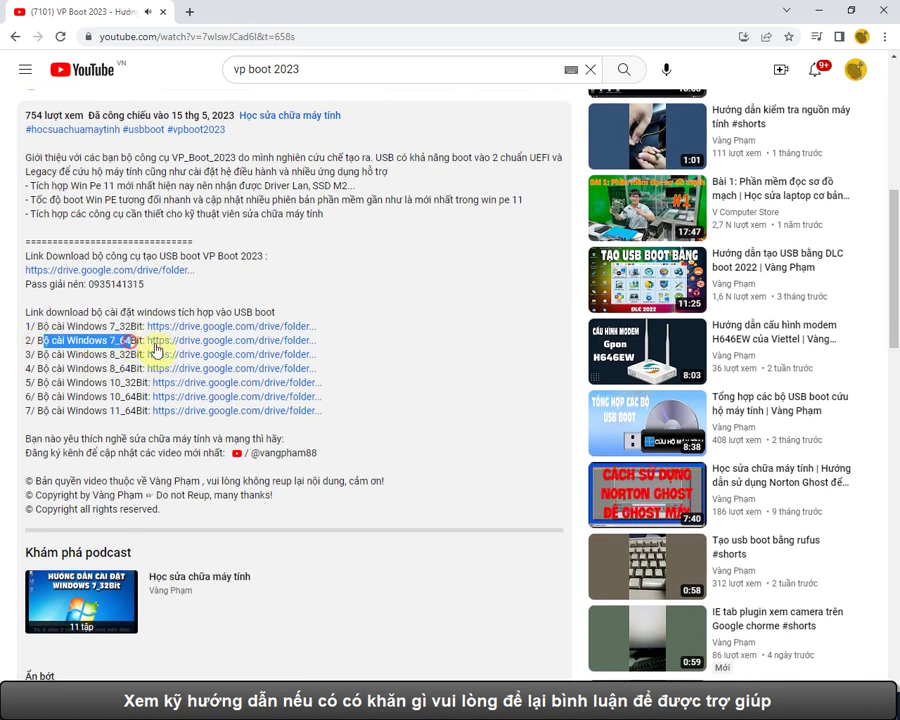
right_click(172, 345)
click(186, 352)
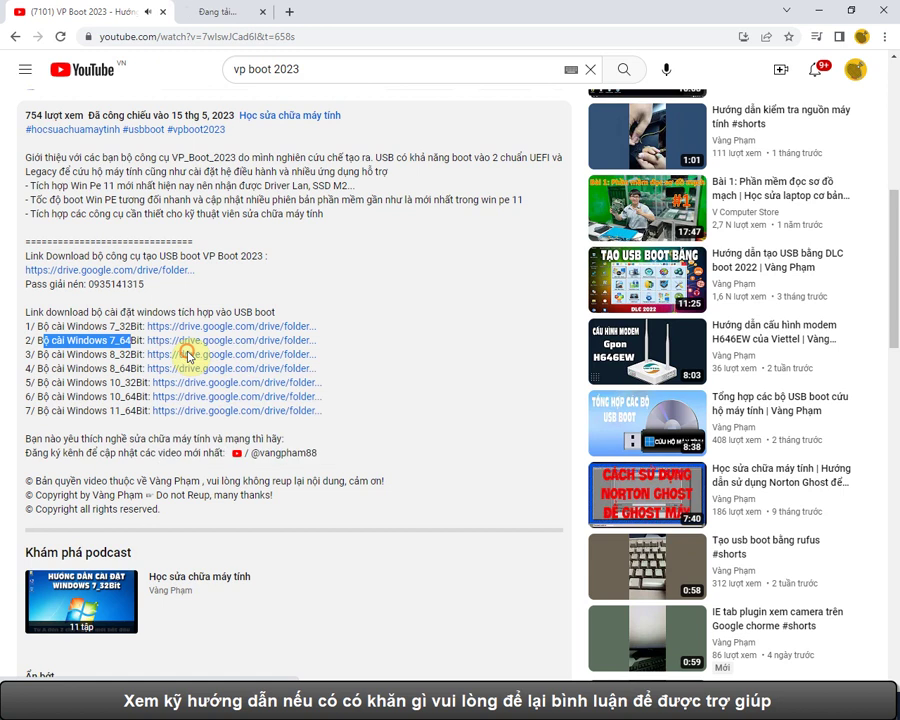
click(271, 11)
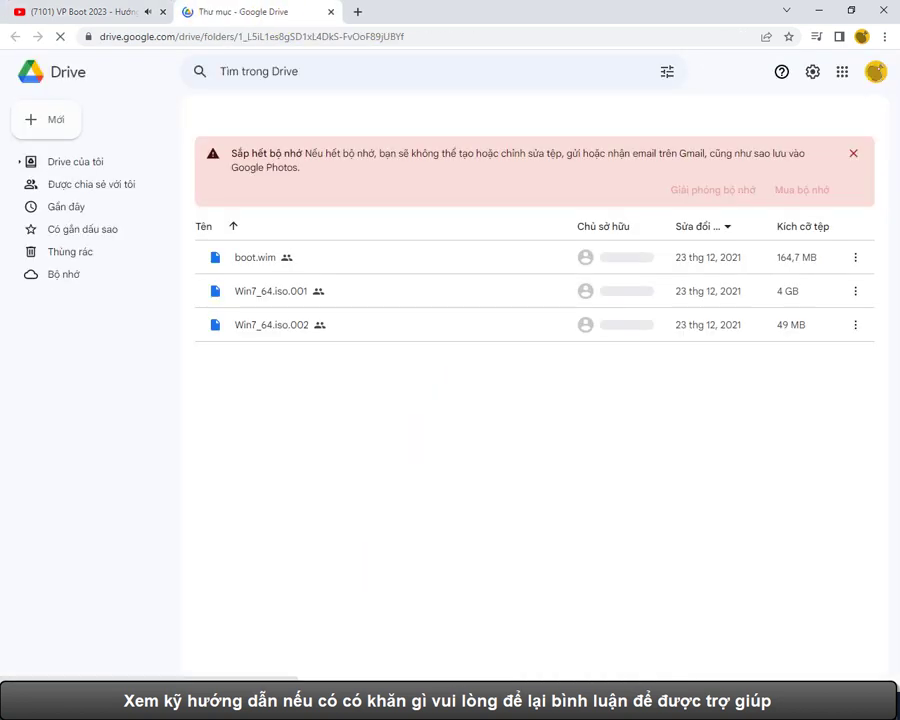
Step: Switch to the Notepad notes, add the line "- Tải hết 3 file này về" under Bước 3, and minimize the notes
key(alt+Tab)
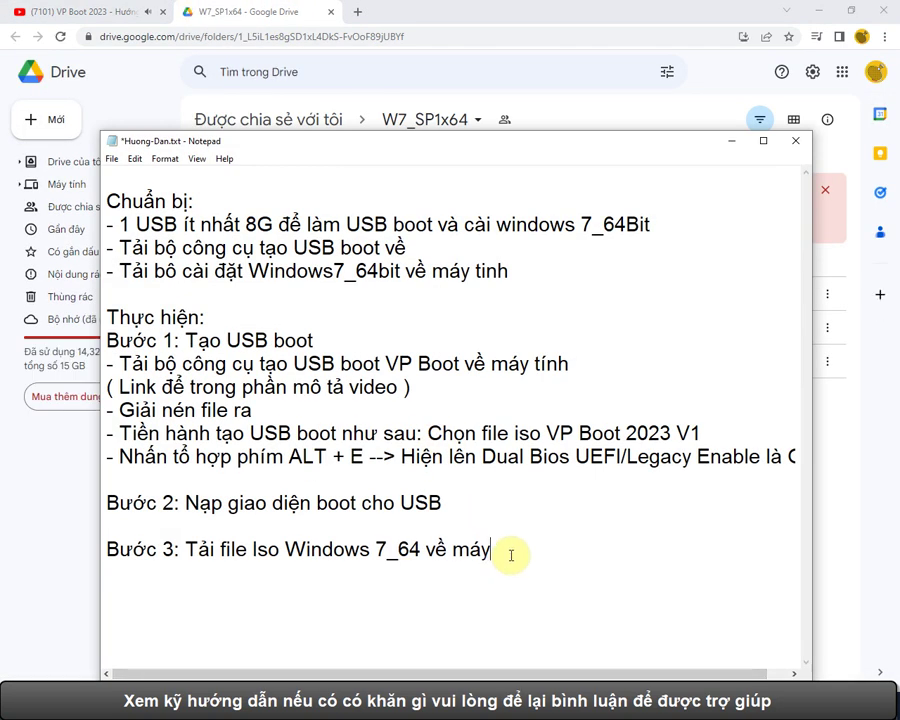
key(Return)
text(- Tải he)
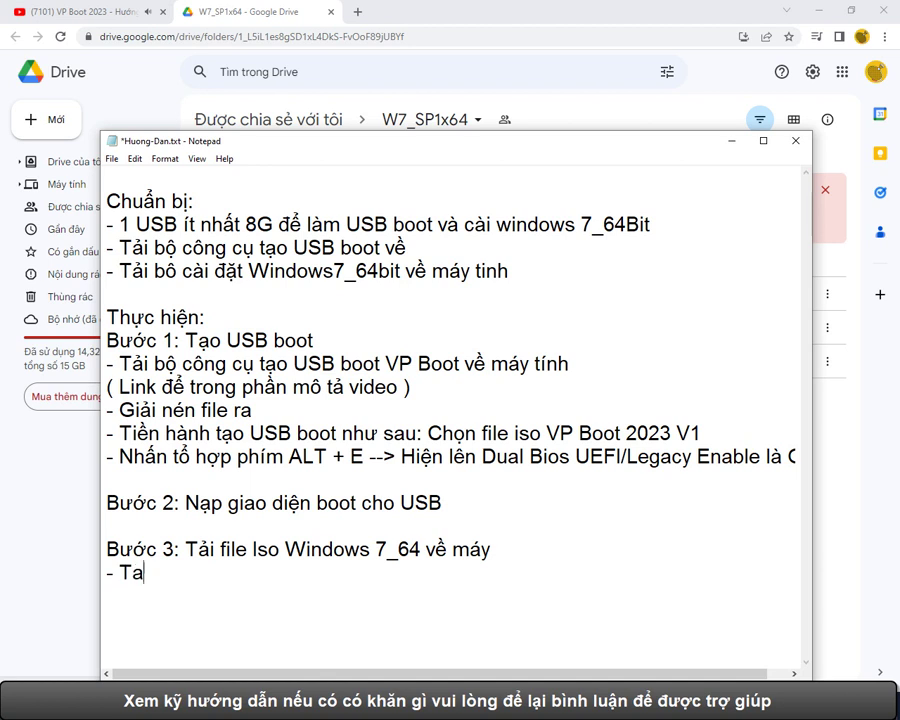
text(t 3 file này)
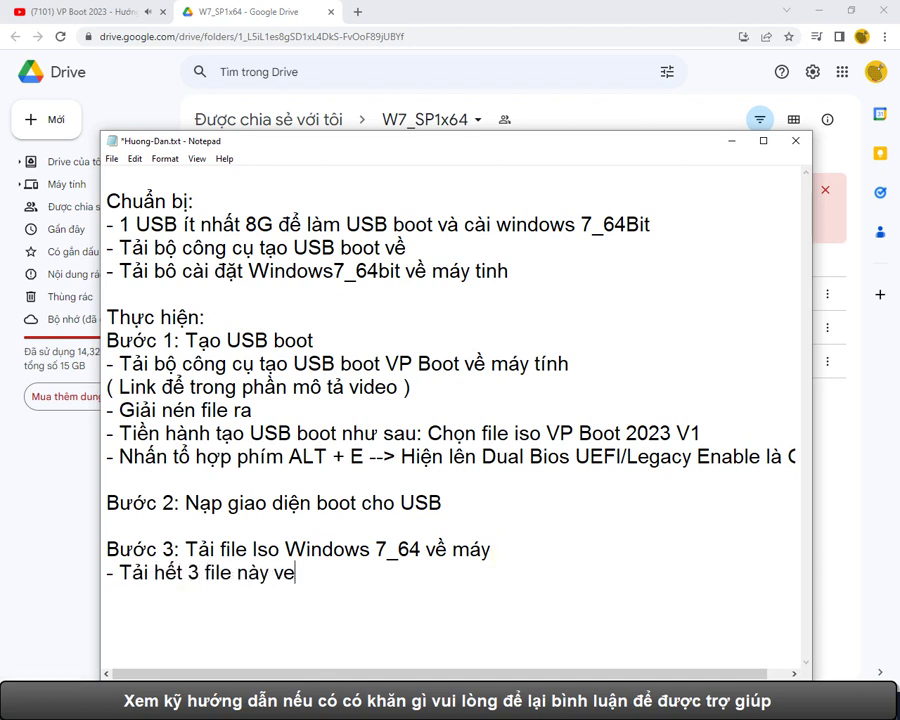
text( về)
click(731, 141)
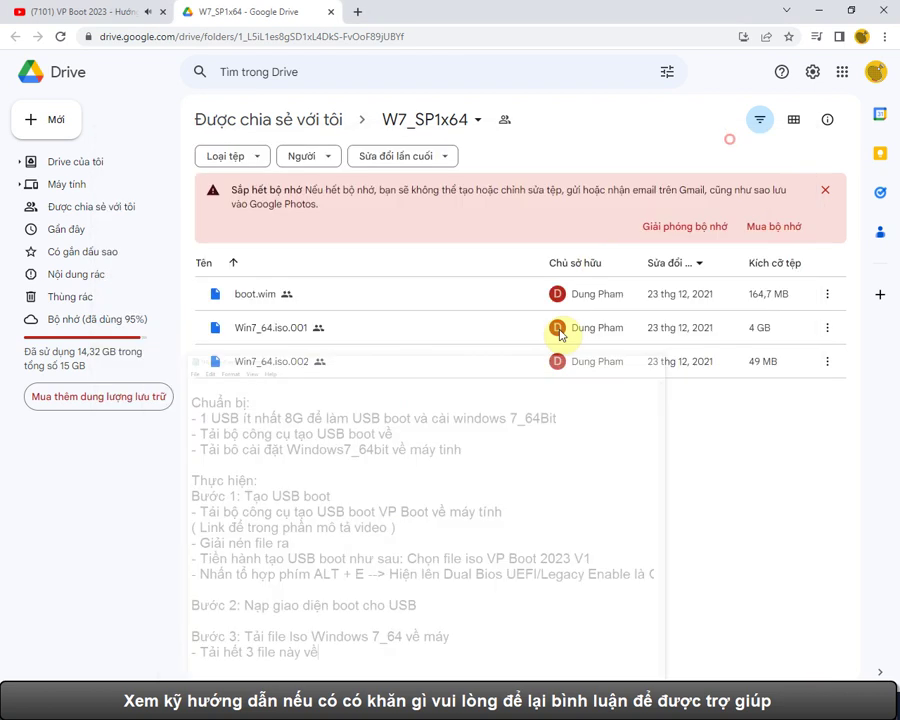
Step: Download boot.wim, Win7_64.iso.001 and Win7_64.iso.002 from the W7_SP1x64 Drive folder, accepting the download without a virus scan
right_click(316, 294)
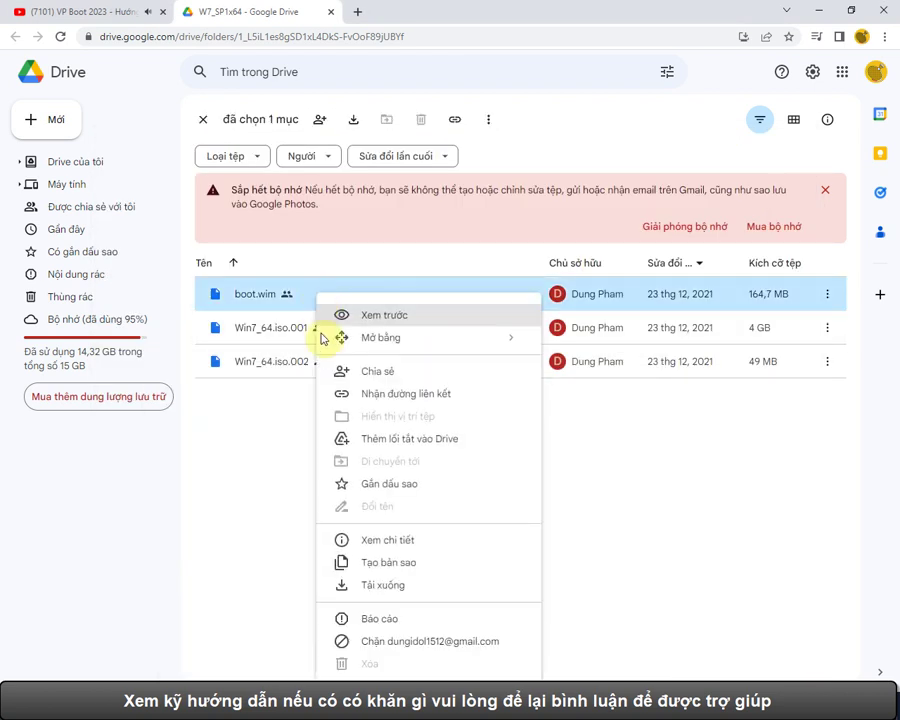
click(393, 592)
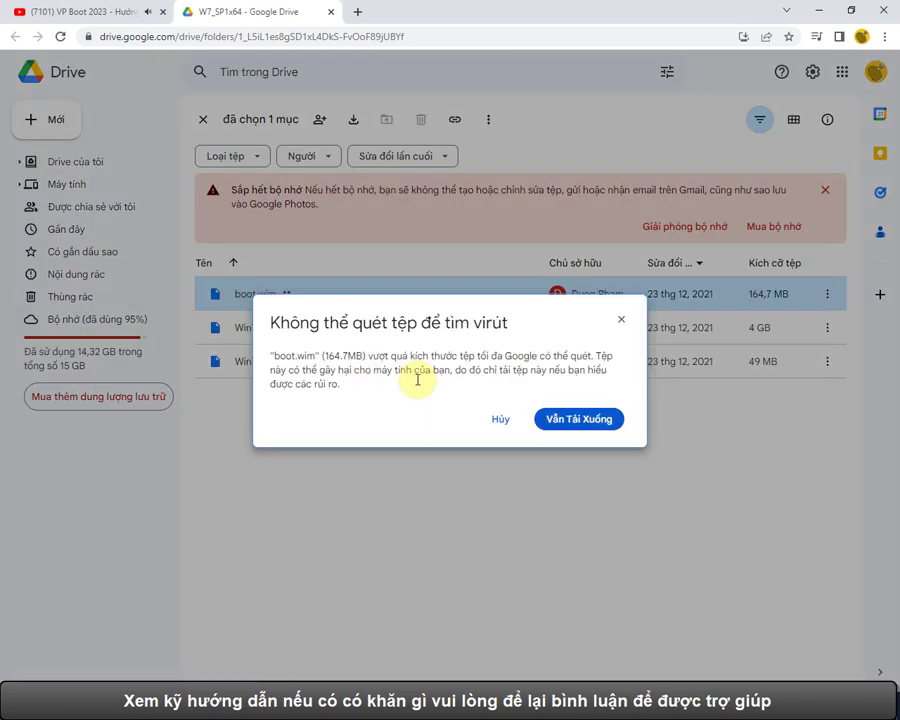
click(567, 424)
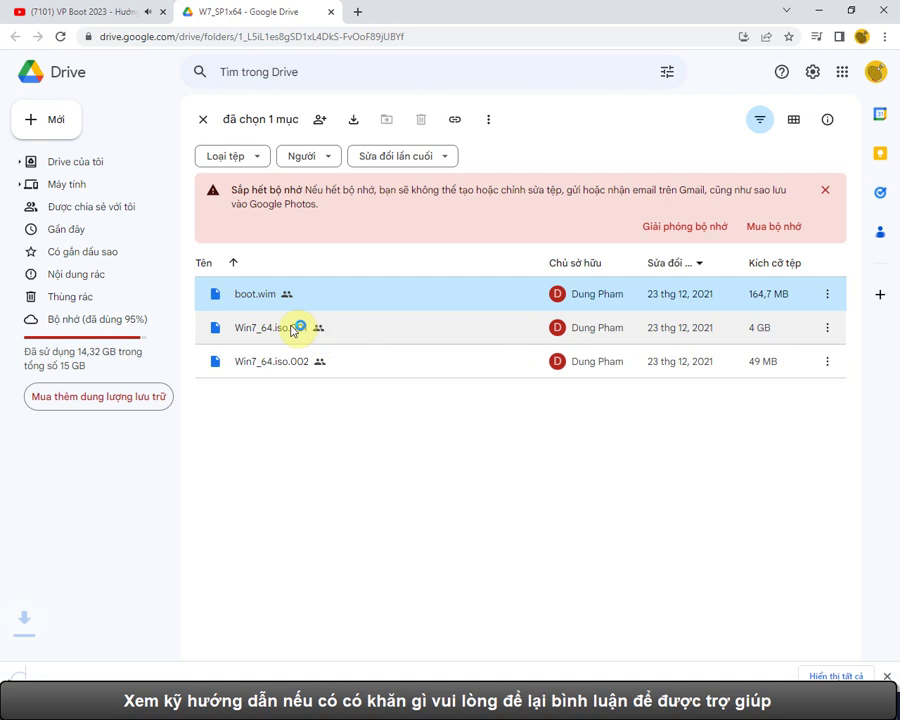
right_click(288, 328)
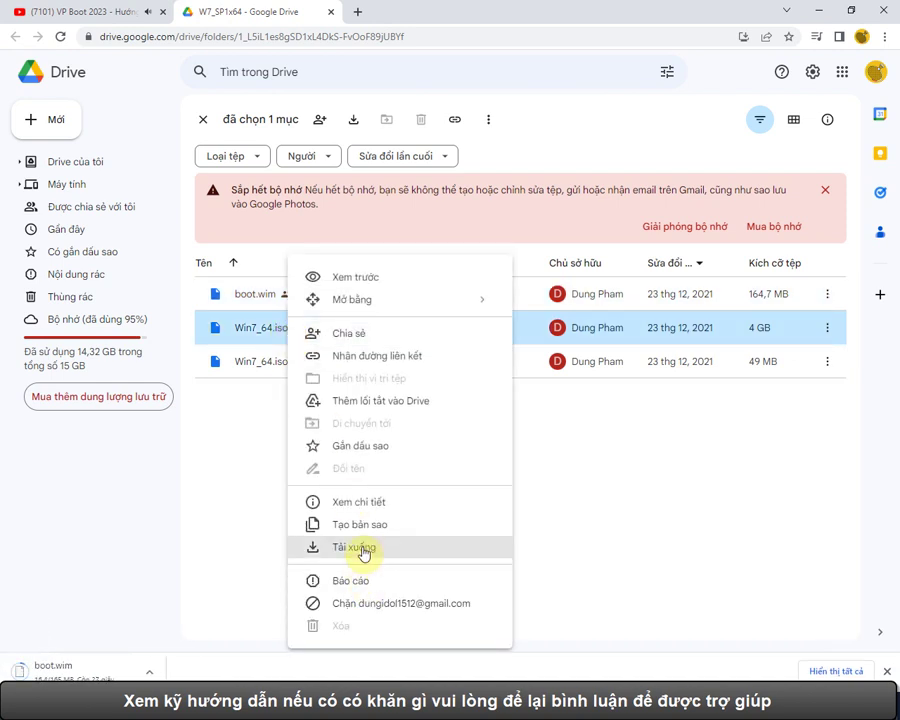
click(307, 547)
click(566, 397)
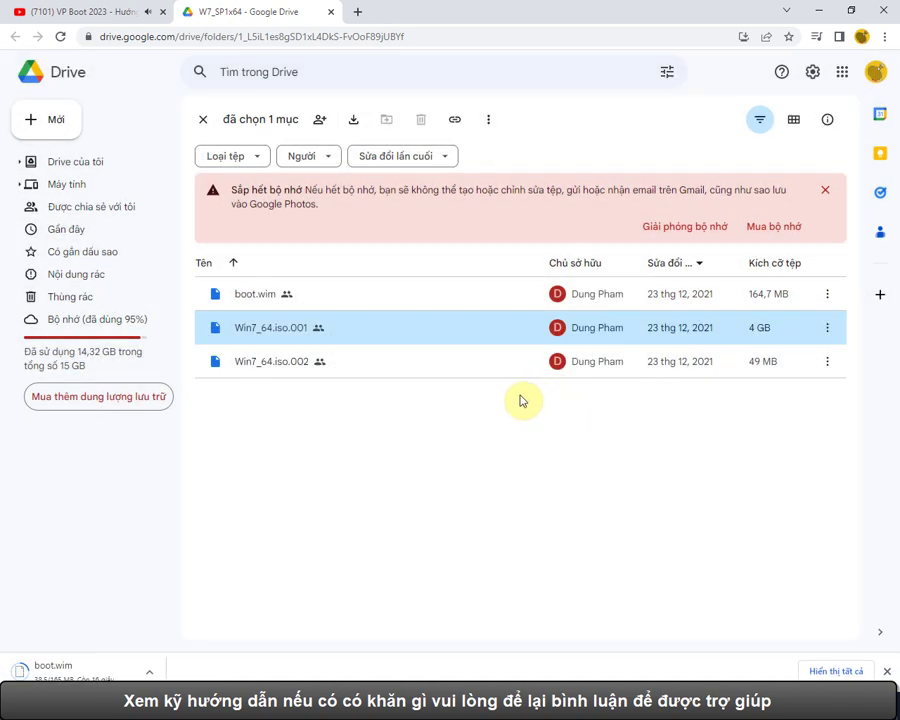
right_click(294, 362)
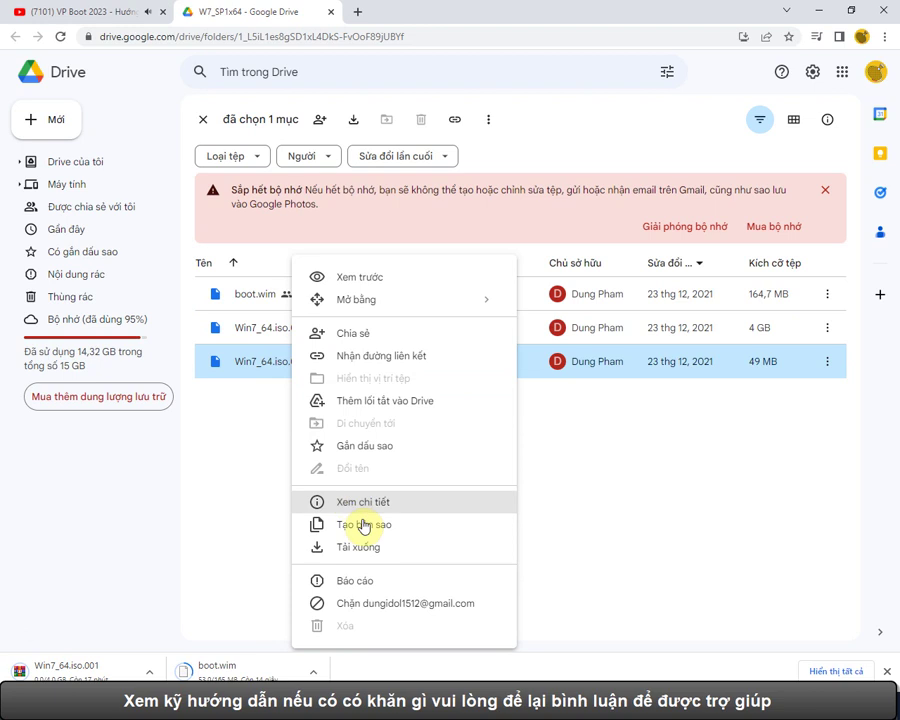
click(380, 545)
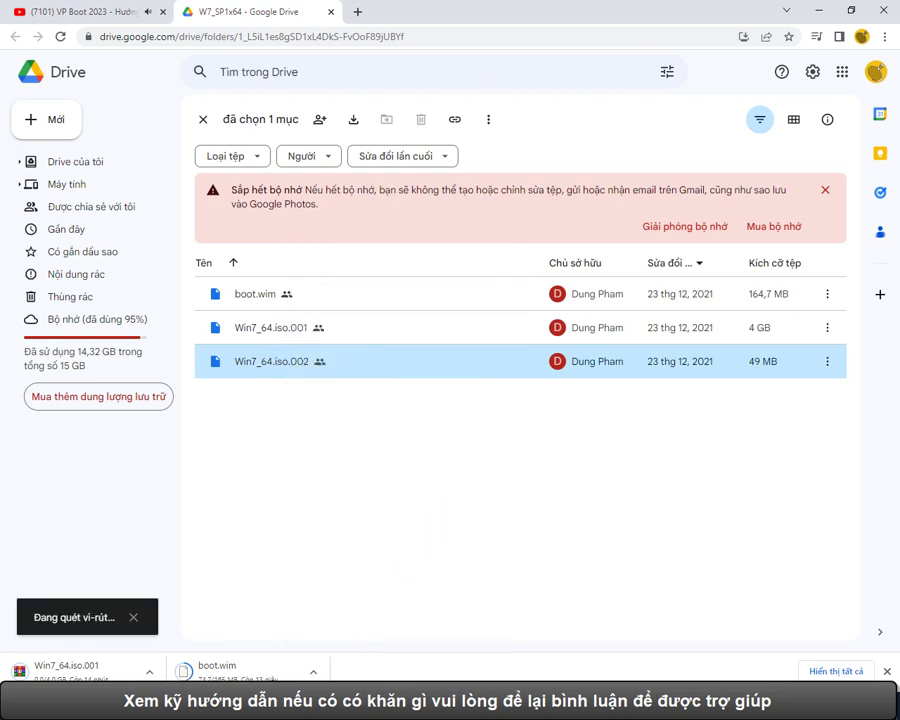
mouse_move(324, 708)
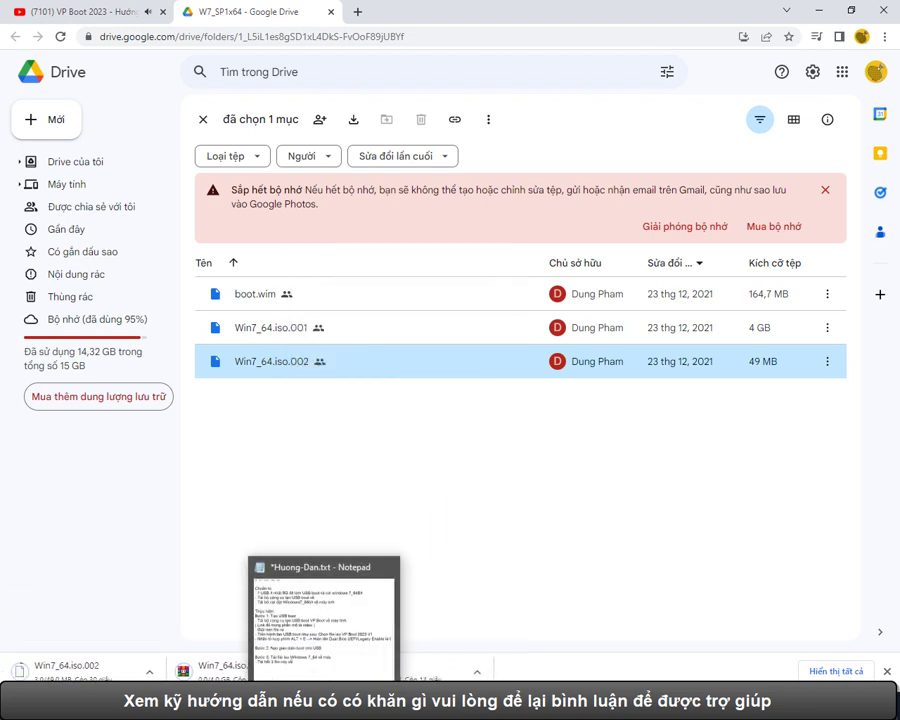
click(733, 708)
click(761, 677)
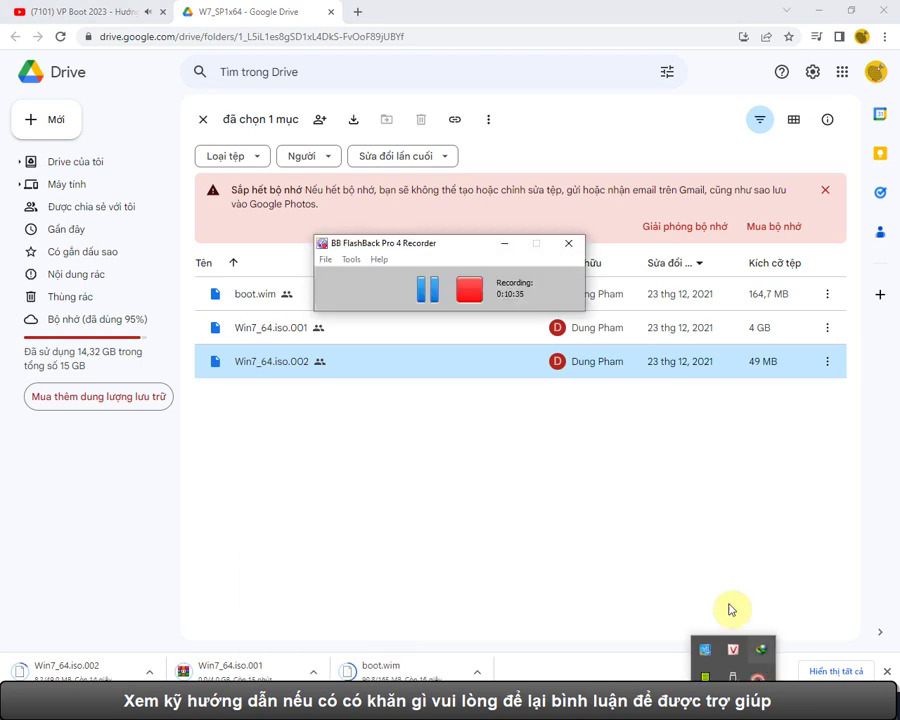
click(428, 289)
click(428, 289)
click(503, 245)
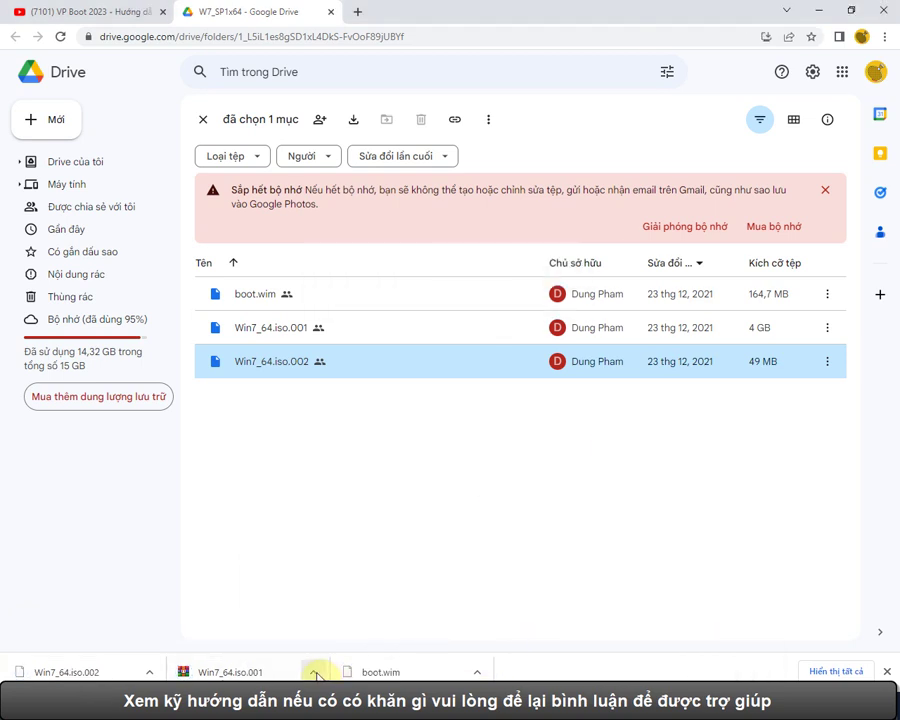
Step: Show the downloaded Win7_64.iso.001 file in its Downloads folder
click(313, 671)
click(362, 626)
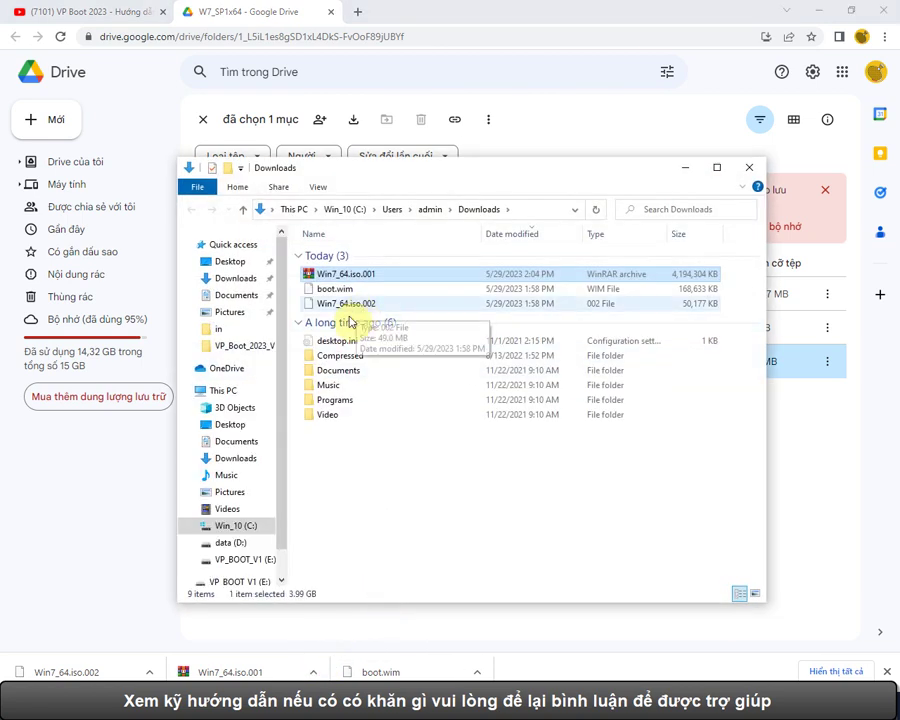
Step: Switch to the Notepad notes, add the line "- Chép toàn bộ file tải về vào USB như sau" under Bước 3, and minimize the notes
key(alt+Tab)
click(386, 586)
key(Return)
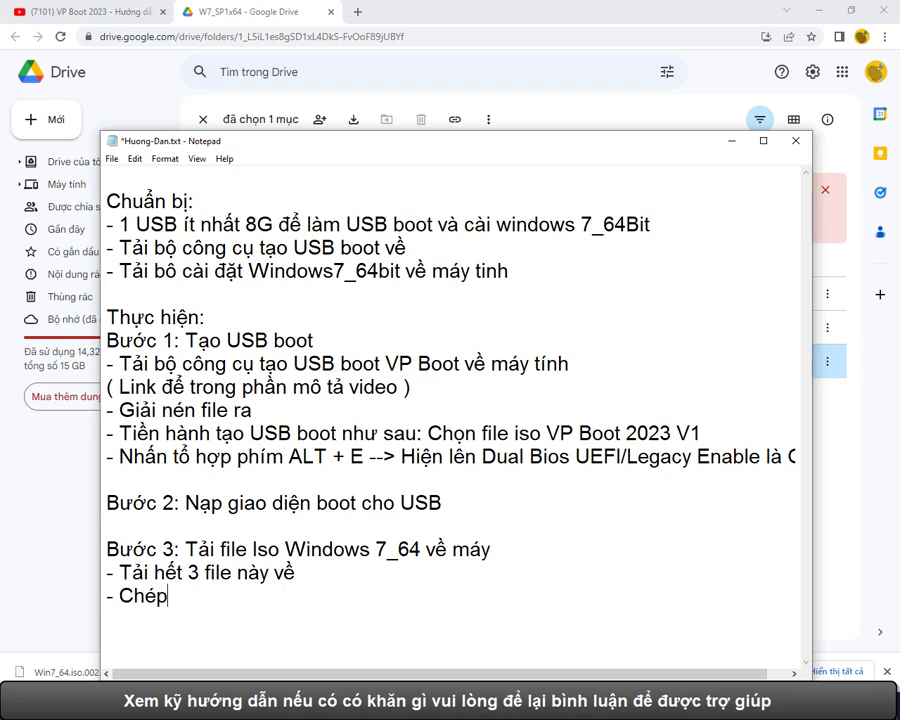
text(- Chép toàn bo)
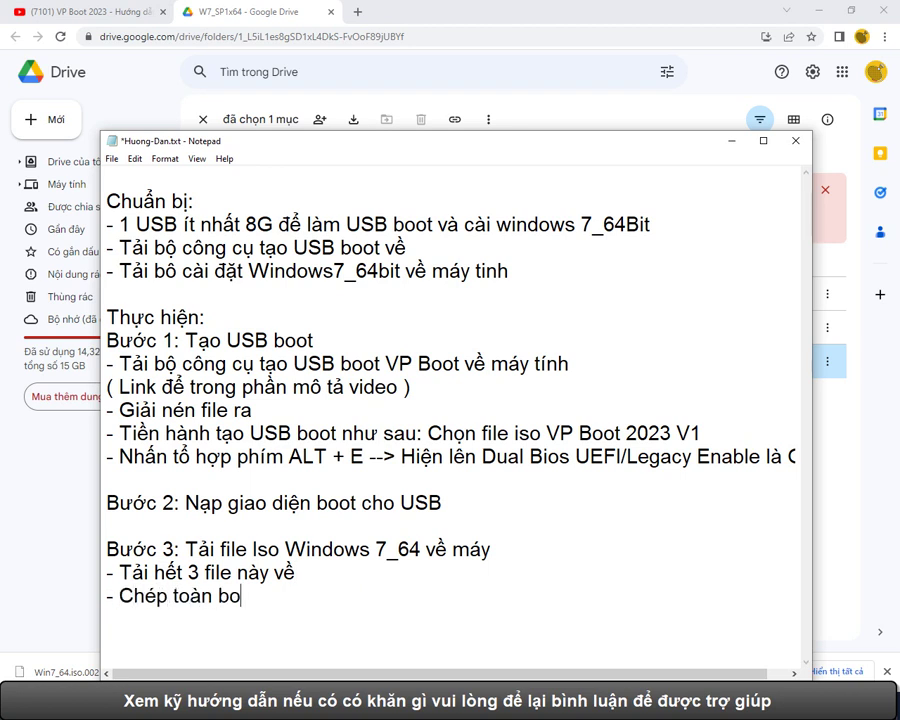
text( file ta)
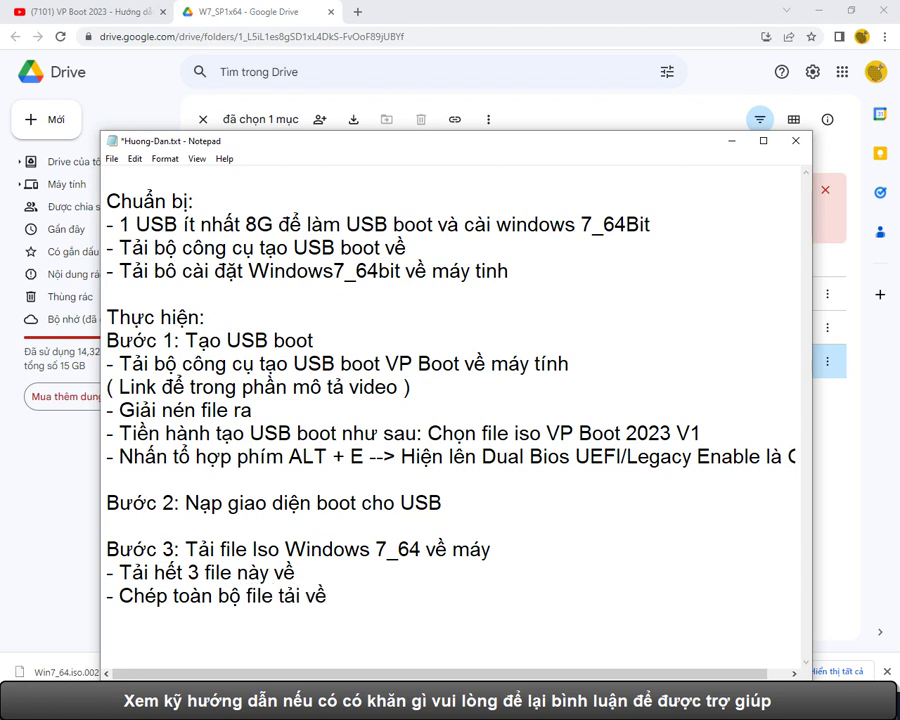
text(i về vao USB)
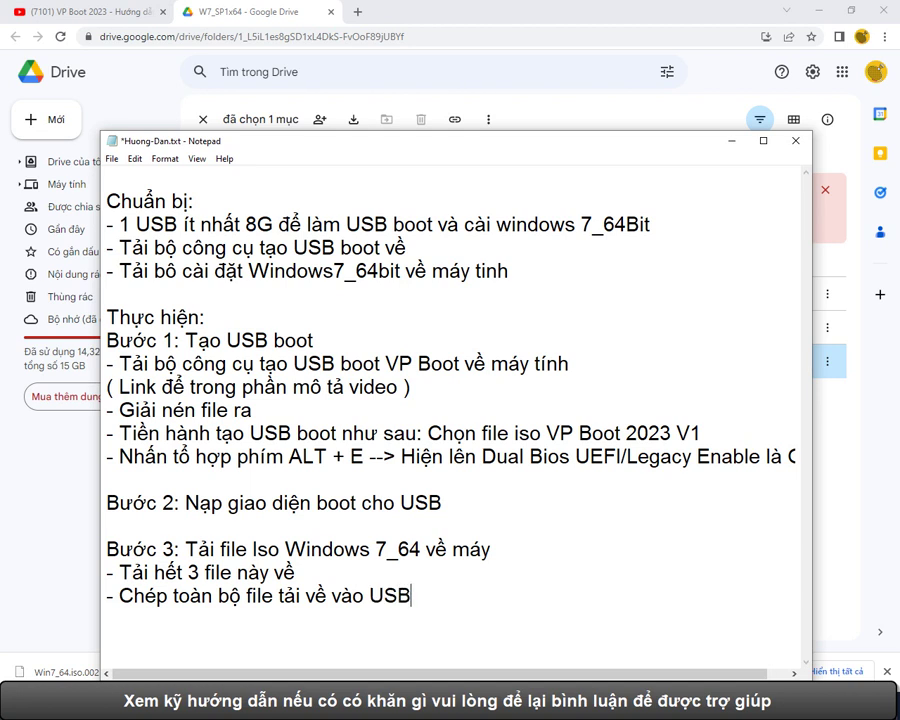
text( như sau)
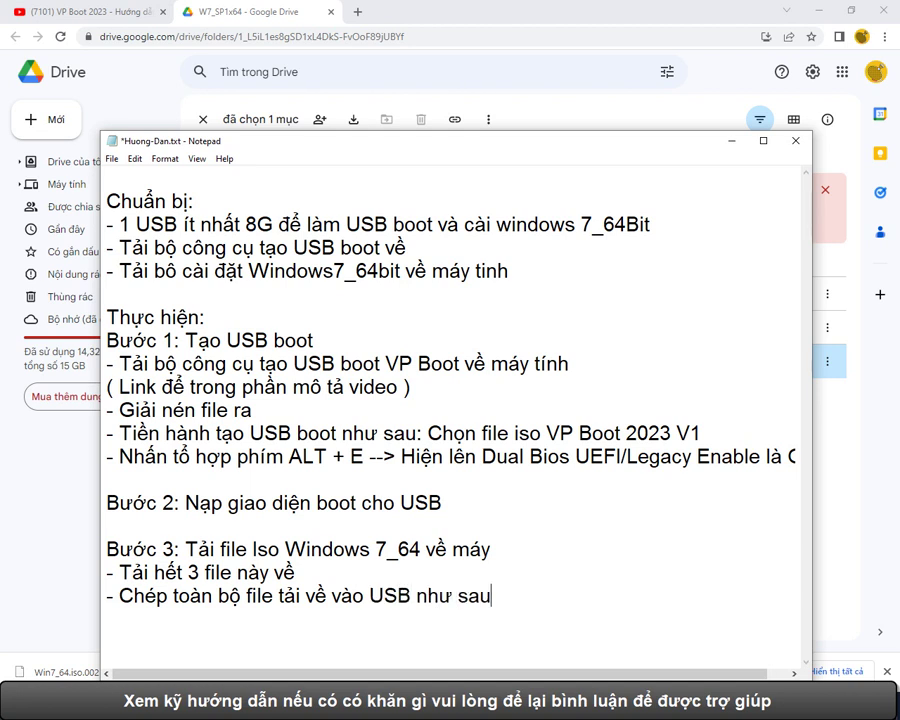
click(733, 145)
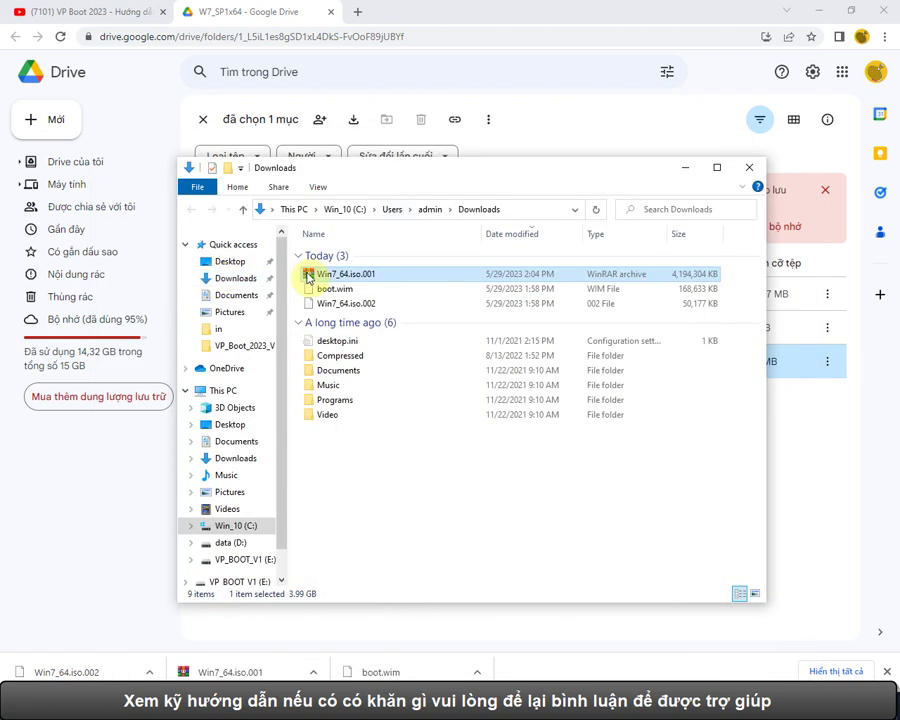
Step: Copy Win7_64.iso.001, boot.wim and Win7_64.iso.002 from the Downloads folder and maximize the File Explorer window
ctrl+click(343, 302)
ctrl+click(325, 288)
right_click(337, 289)
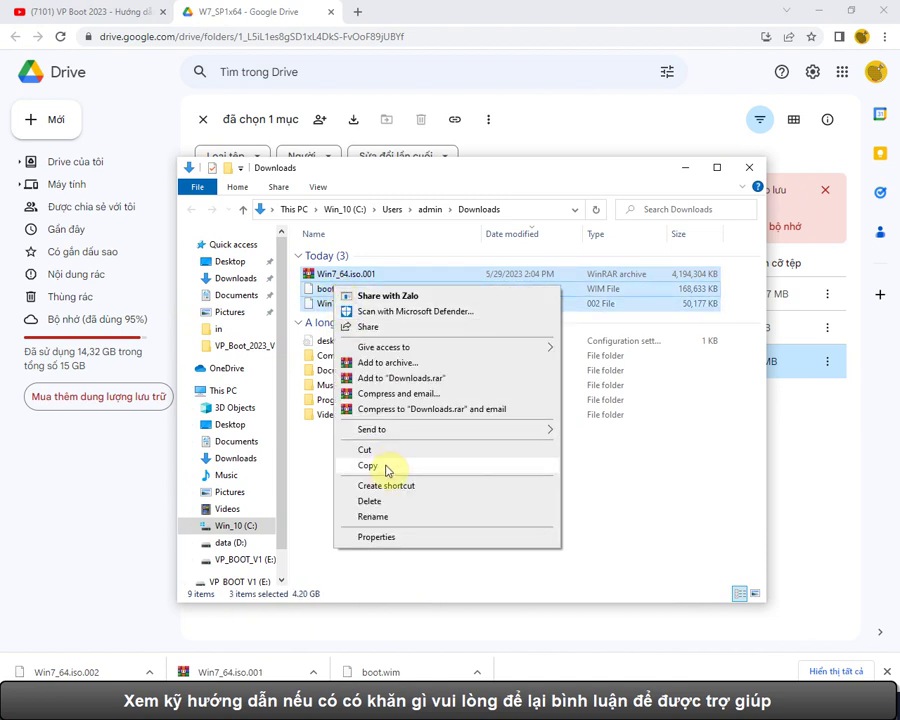
click(368, 465)
click(715, 167)
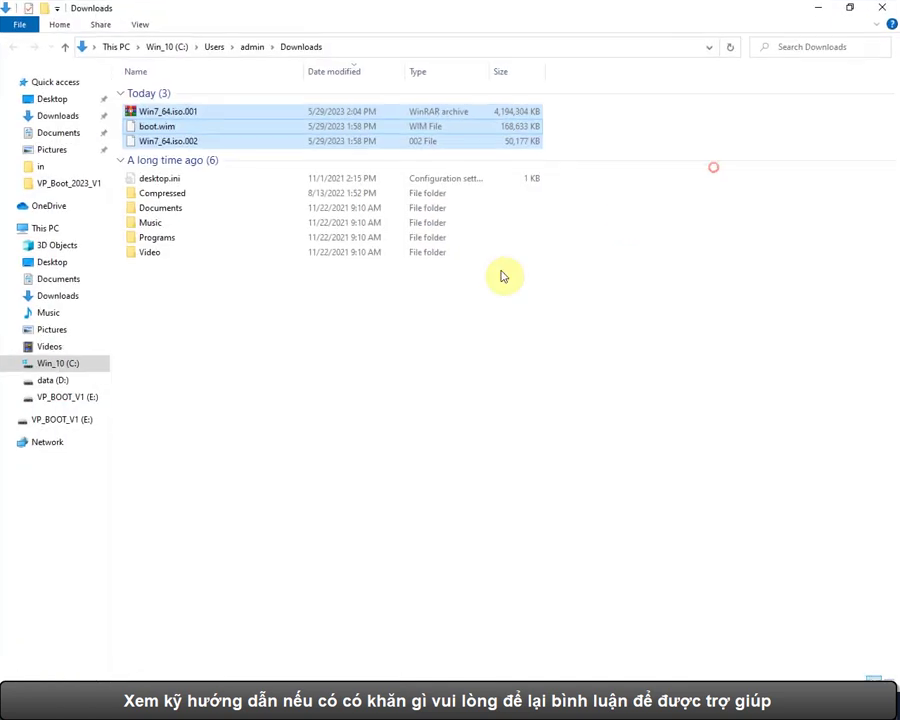
Step: Paste the three copied files into the WINSETUP\W7_SP1x64 folder on the VP_BOOT_V1 (E:) drive
click(78, 420)
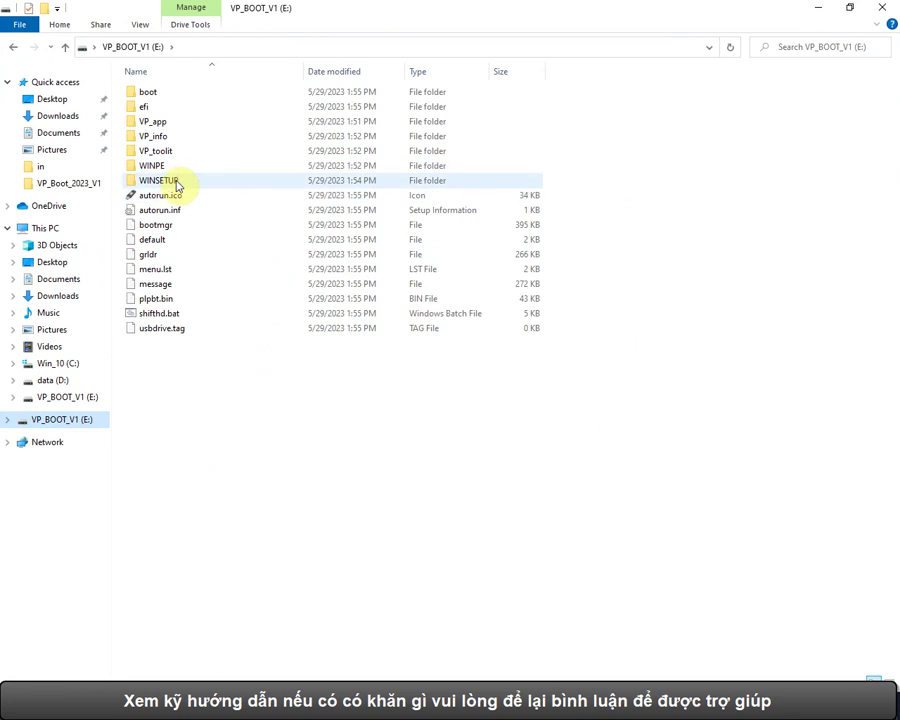
double_click(176, 180)
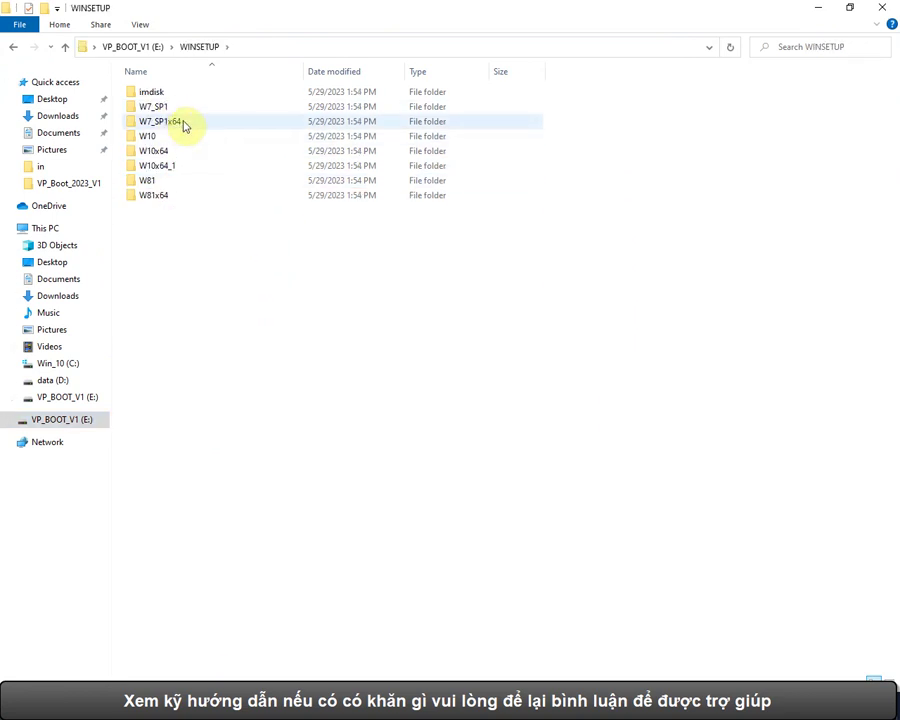
double_click(184, 124)
right_click(286, 179)
click(362, 279)
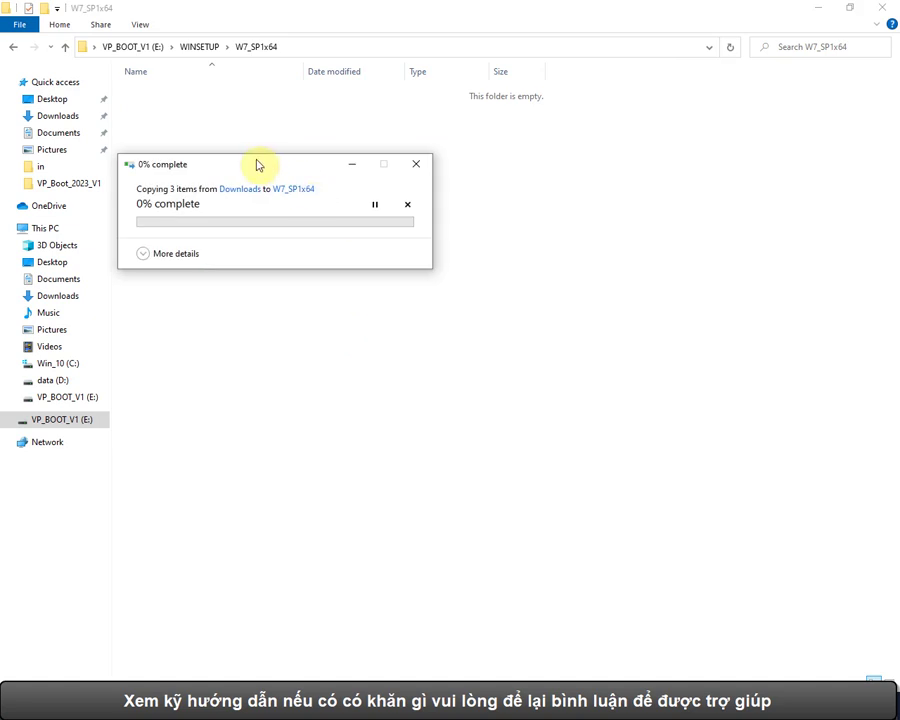
drag(255, 163, 315, 178)
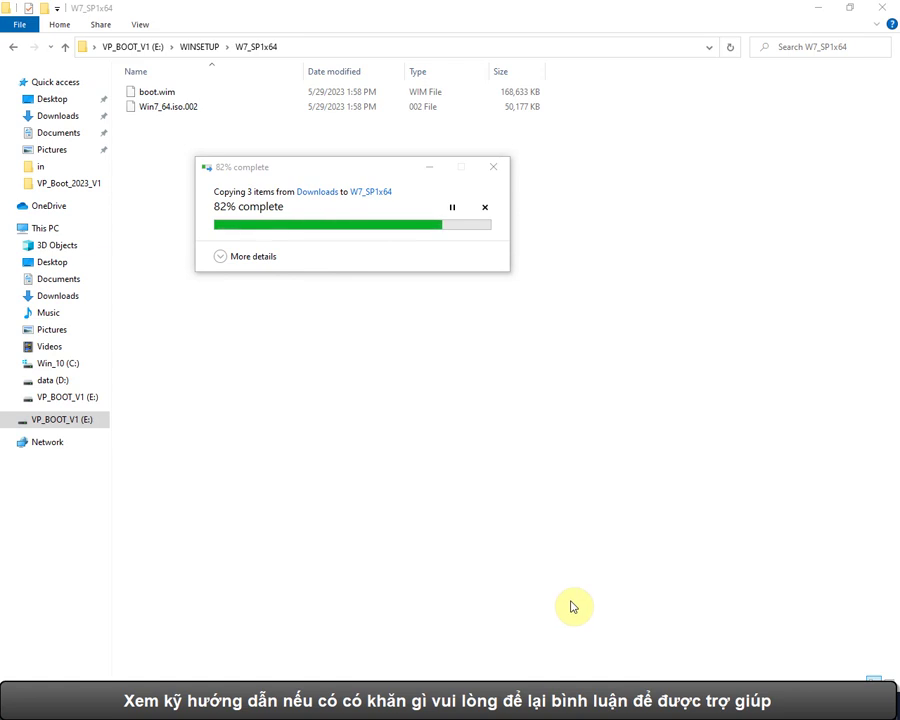
Step: Switch to the Notepad notes and add the heading "Bước 4: Cài đặt Windows 7_64 Bit" after a blank line
key(alt+Tab)
drag(412, 152, 520, 52)
key(Return)
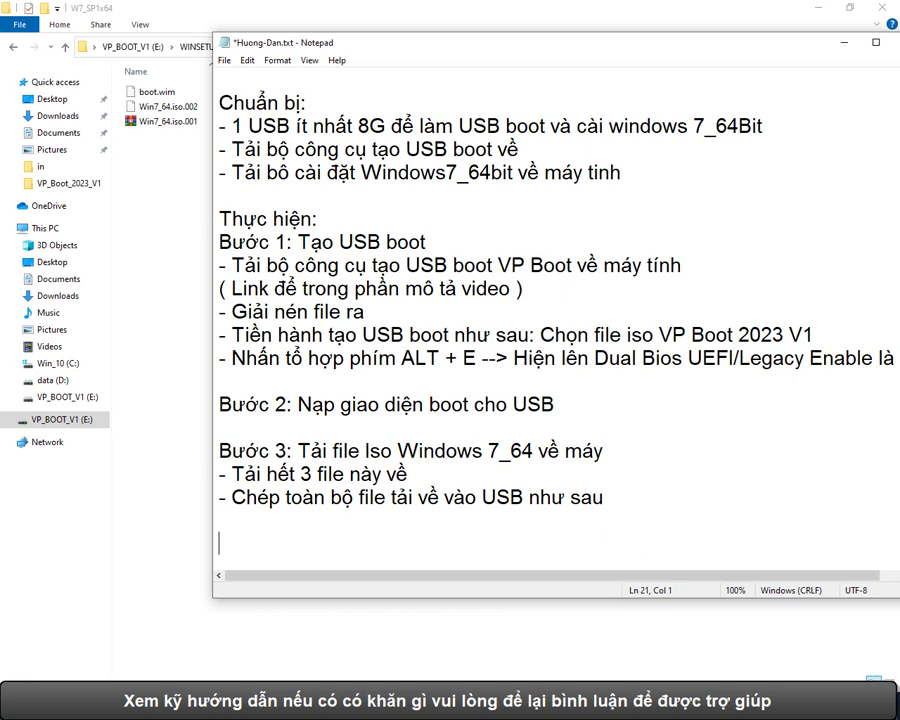
text(Bước)
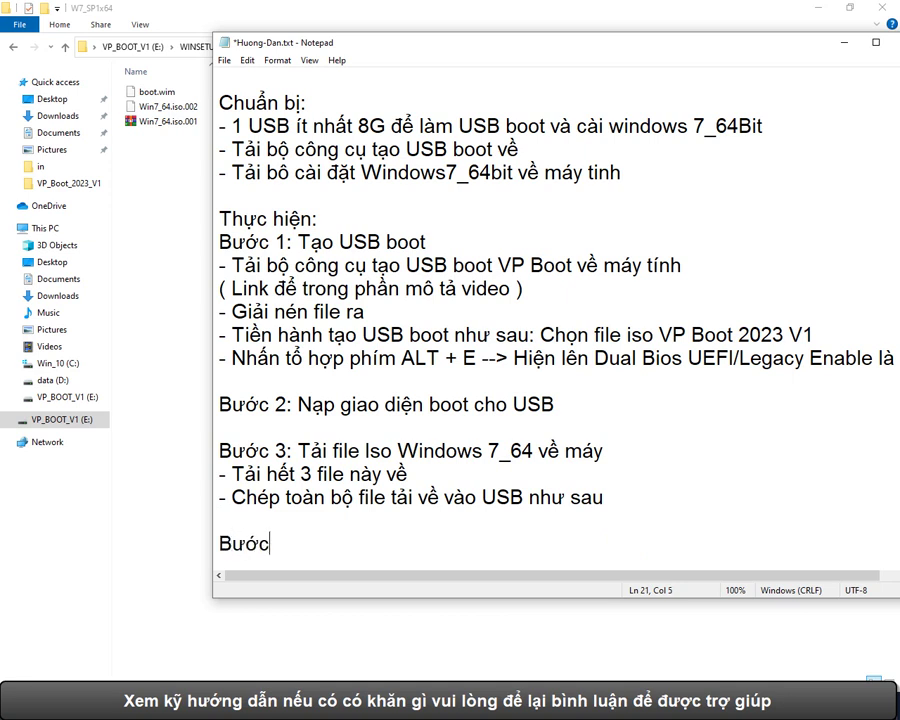
text( 4)
text(: Caì đa)
text(t Windows)
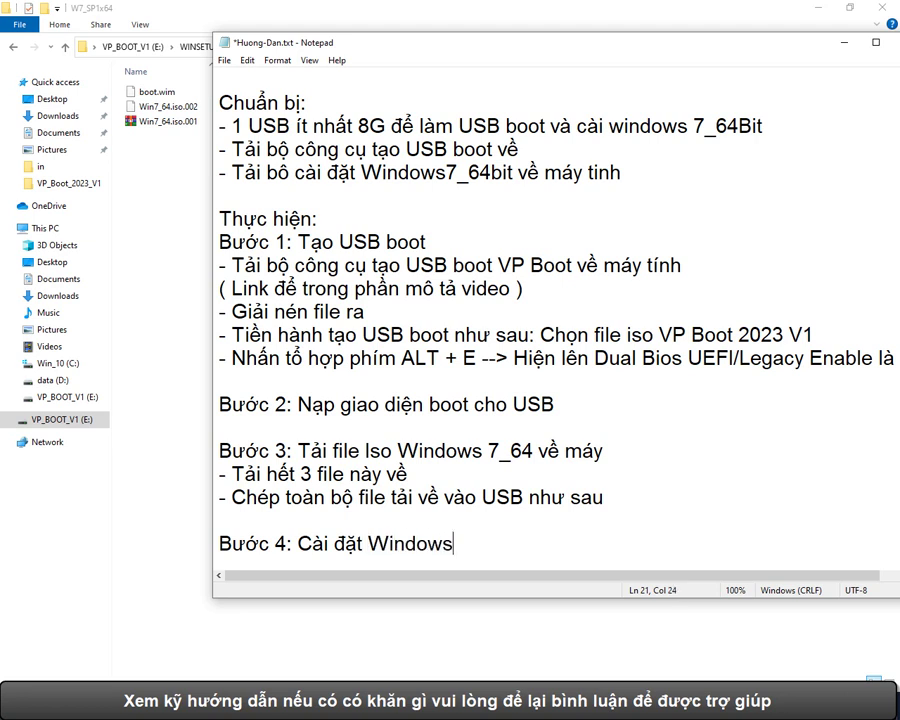
text( 7_64 Bit)
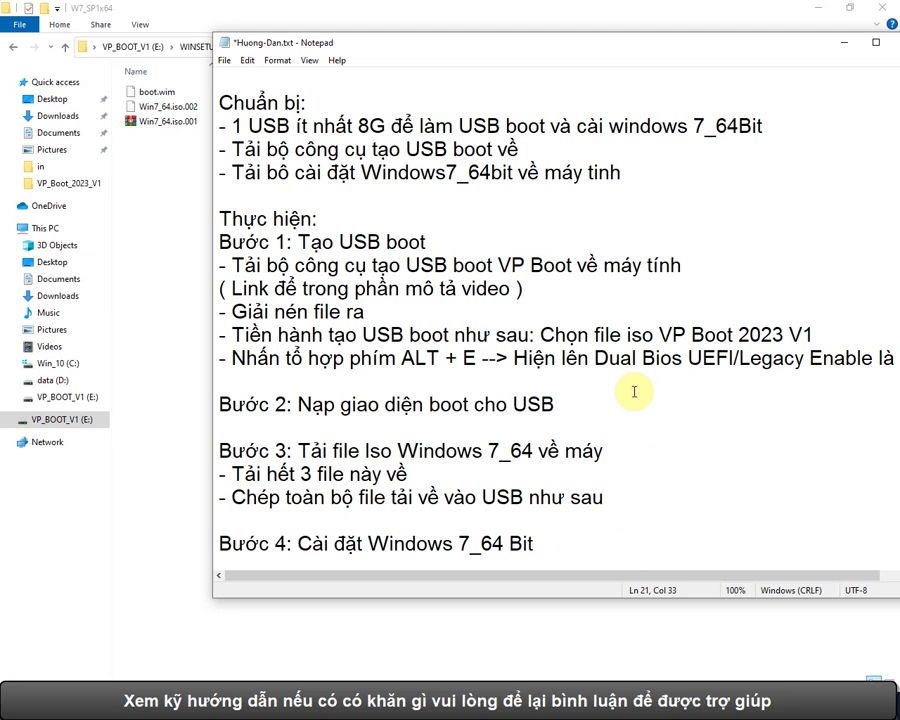
Step: Add the line "- Khởi động máy tính chọn boot từ USB chuẩn Legacy" under the Bước 4 heading
key(Return)
text(- Khoi do)
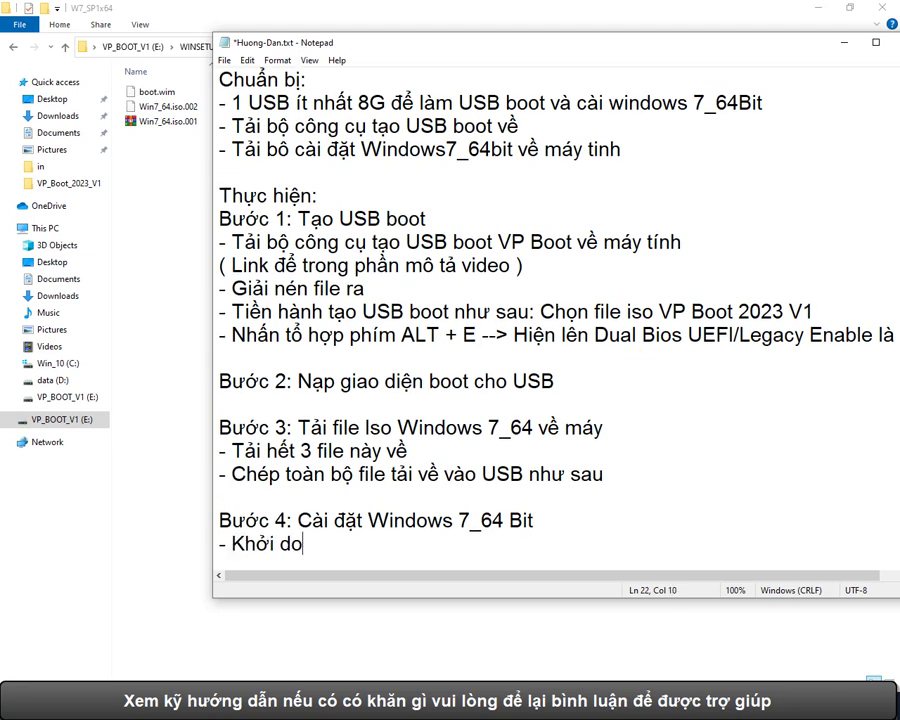
text(ngj mays tinhs)
text( chonj boot)
text( tuwf USB)
text( chua)
text(arn Legac)
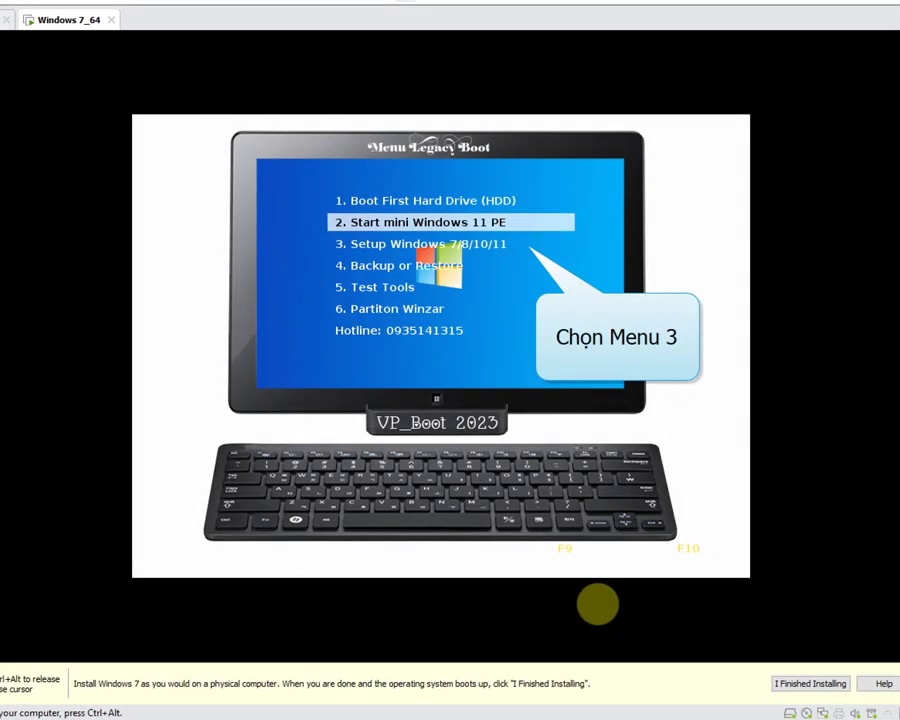
Step: Start "3. Setup Windows 7/8/10/11" from the VP_Boot 2023 Legacy boot menu in the Windows 7_64 virtual machine
key(Down)
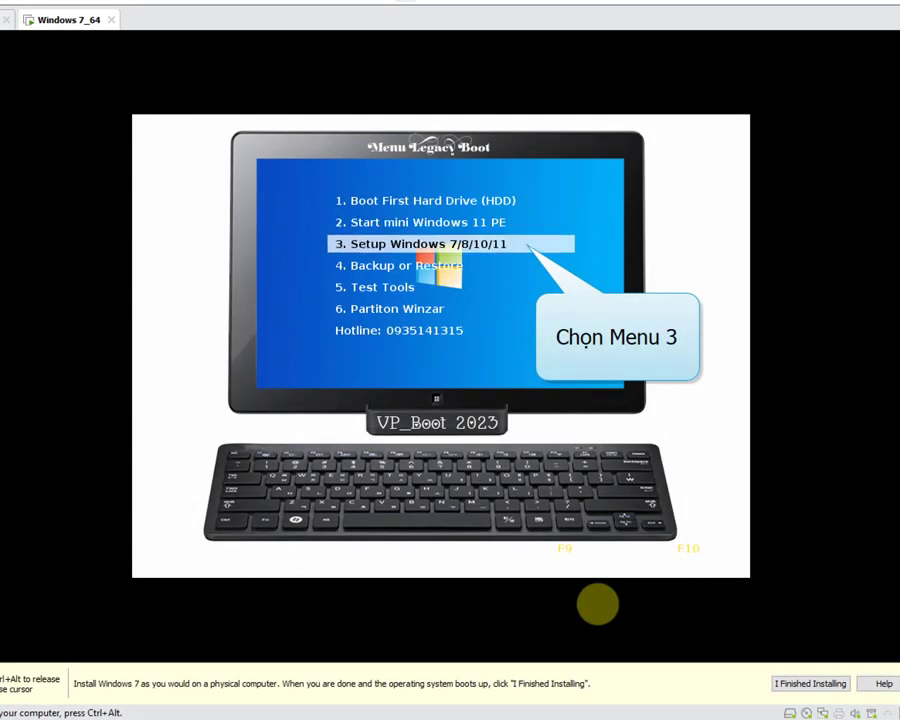
key(Return)
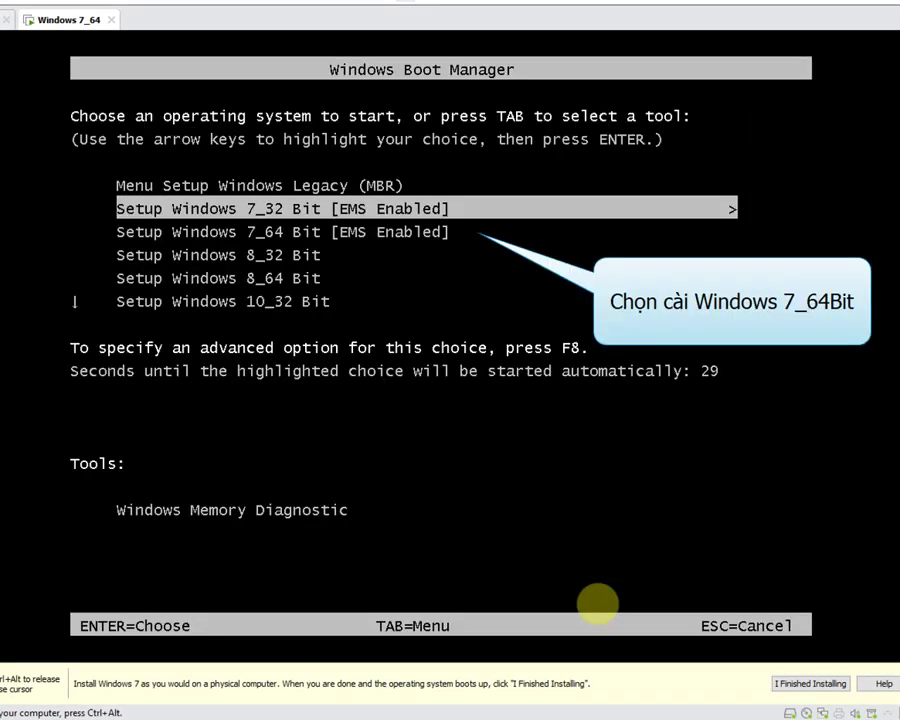
Step: Boot "Setup Windows 7_64 Bit", keep the English language and US keyboard defaults, and start the Windows 7 installation
key(Down)
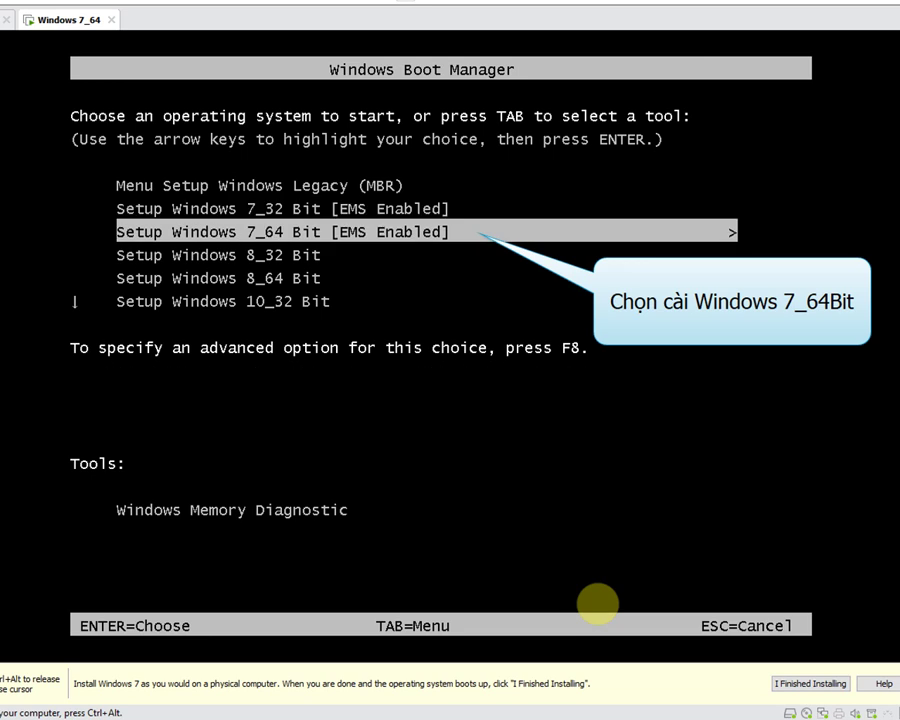
key(Return)
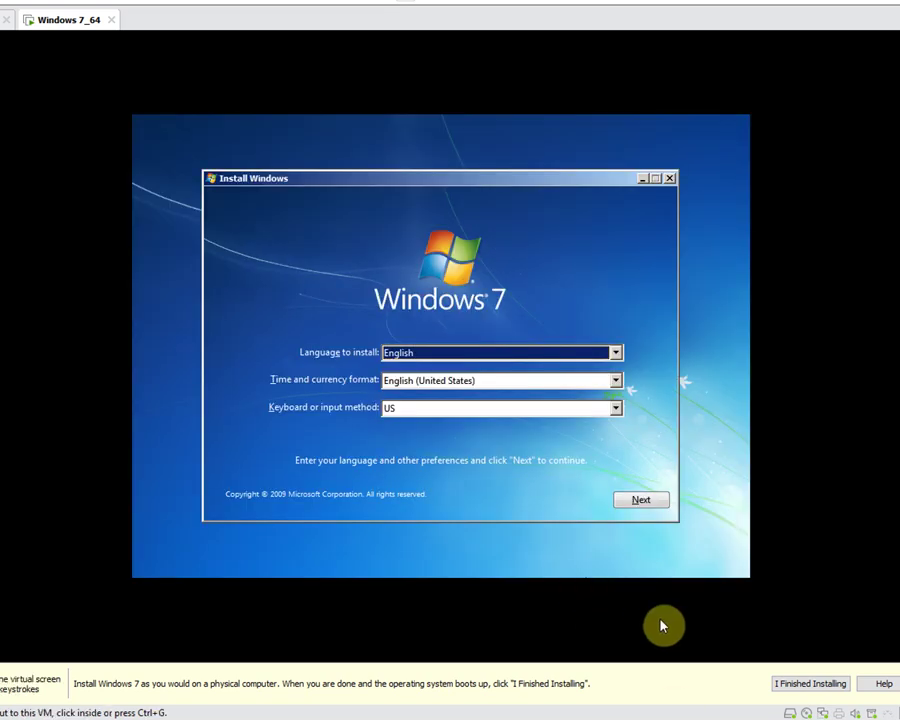
click(640, 501)
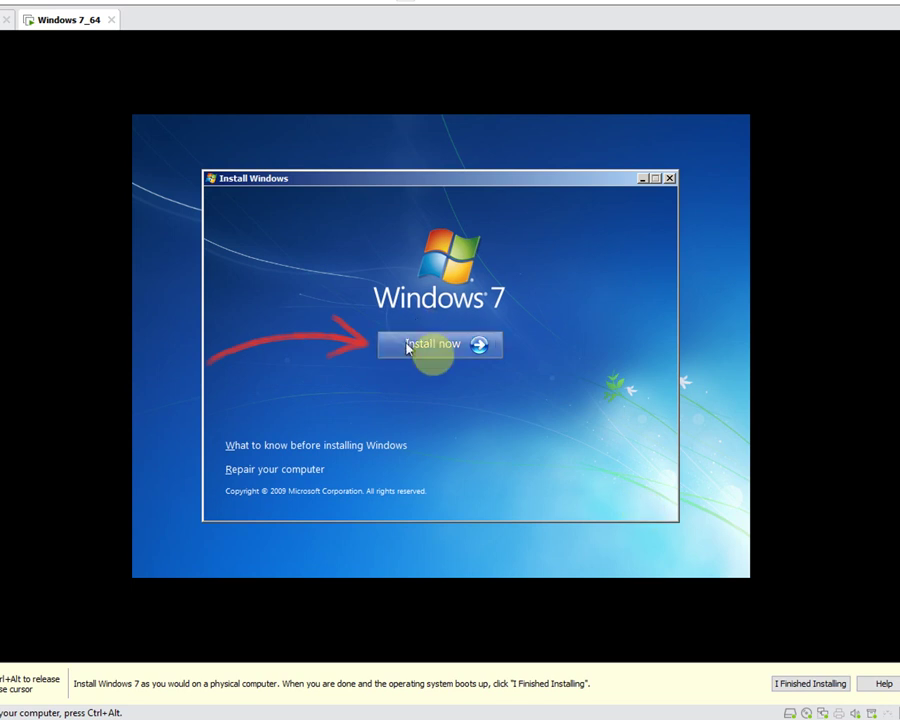
click(455, 344)
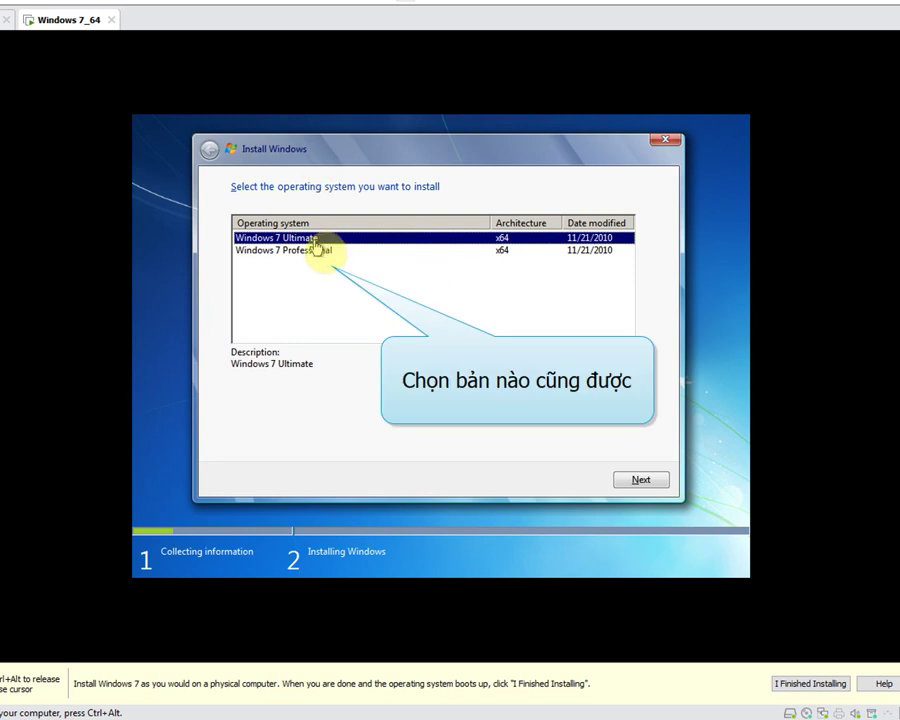
Step: Choose Windows 7 Ultimate x64 as the edition to install and accept the license terms
click(313, 252)
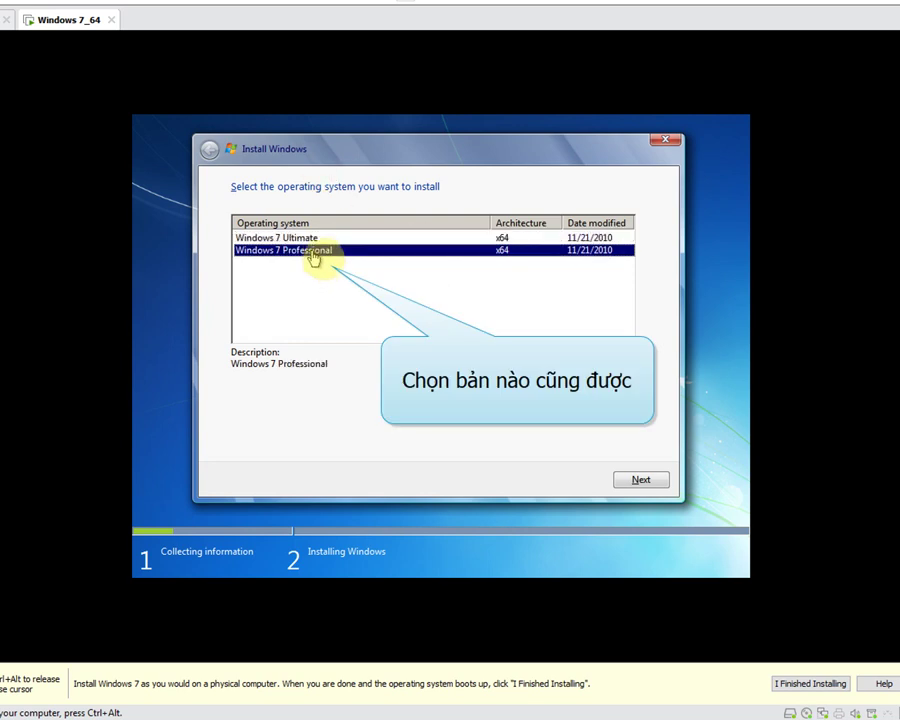
click(318, 240)
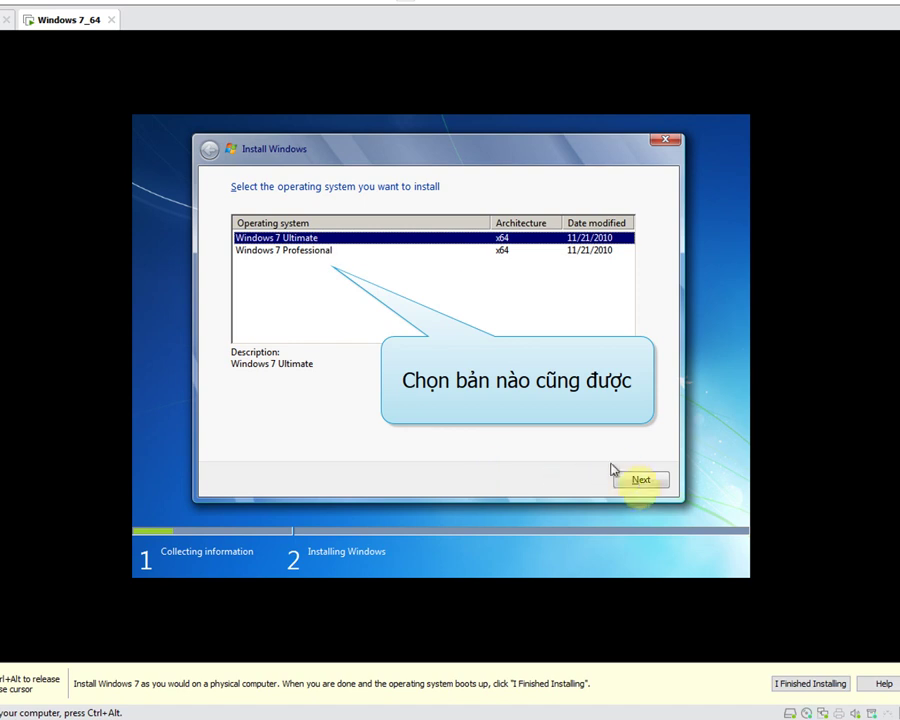
click(641, 479)
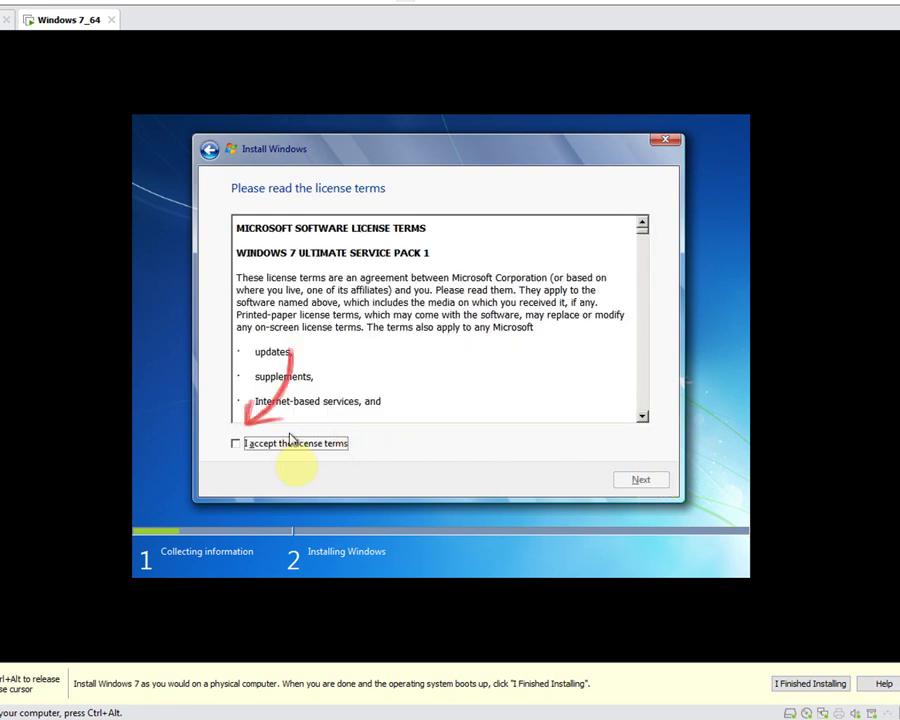
click(288, 452)
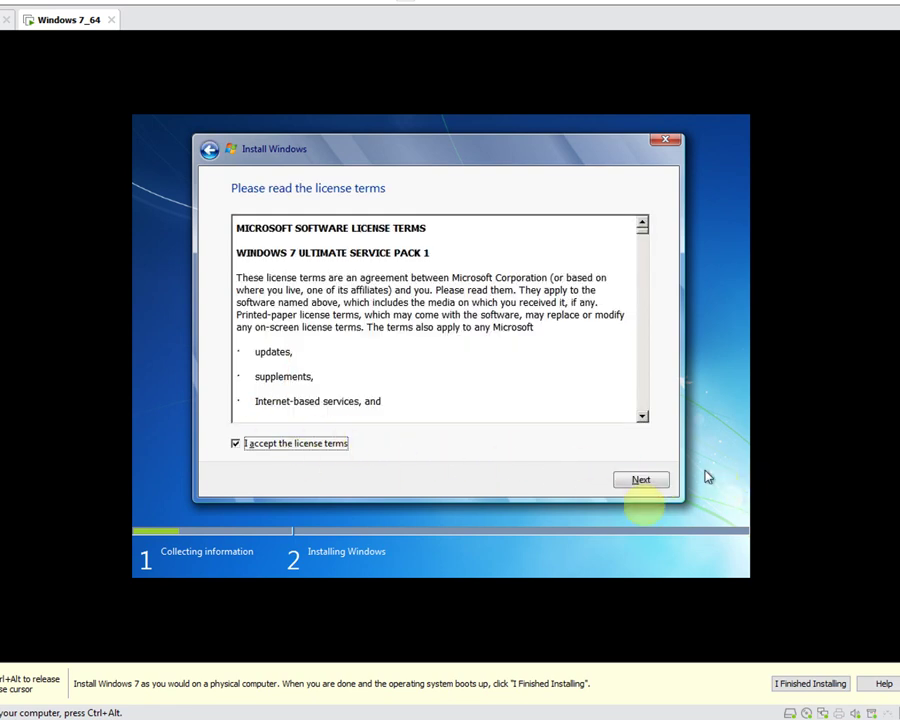
click(646, 483)
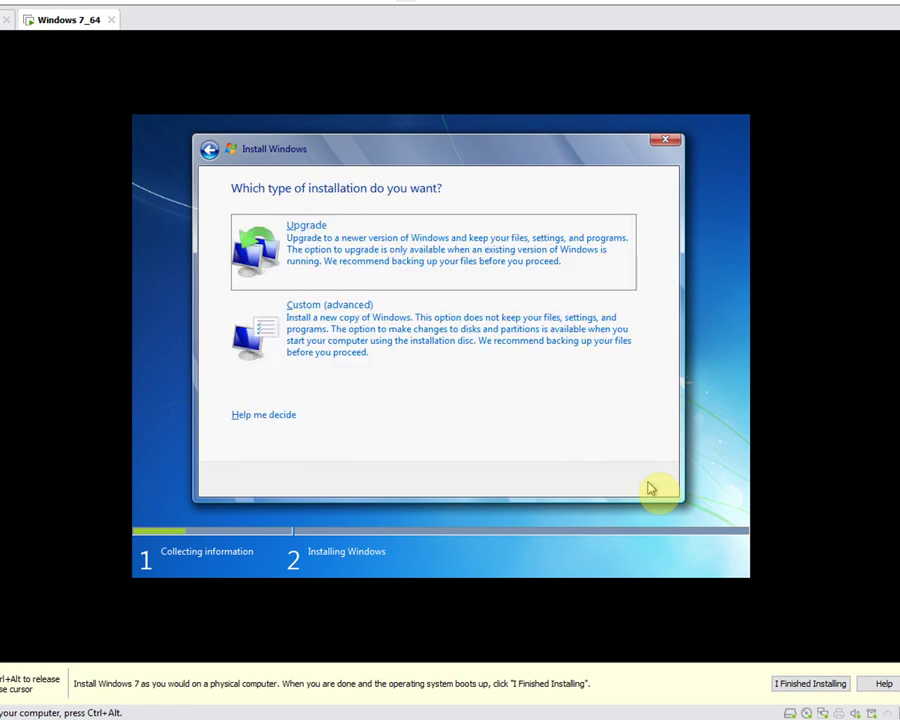
Step: Choose a Custom (advanced) installation, format Disk 0 Partition 1 (Win7_64), and install Windows on it
click(419, 333)
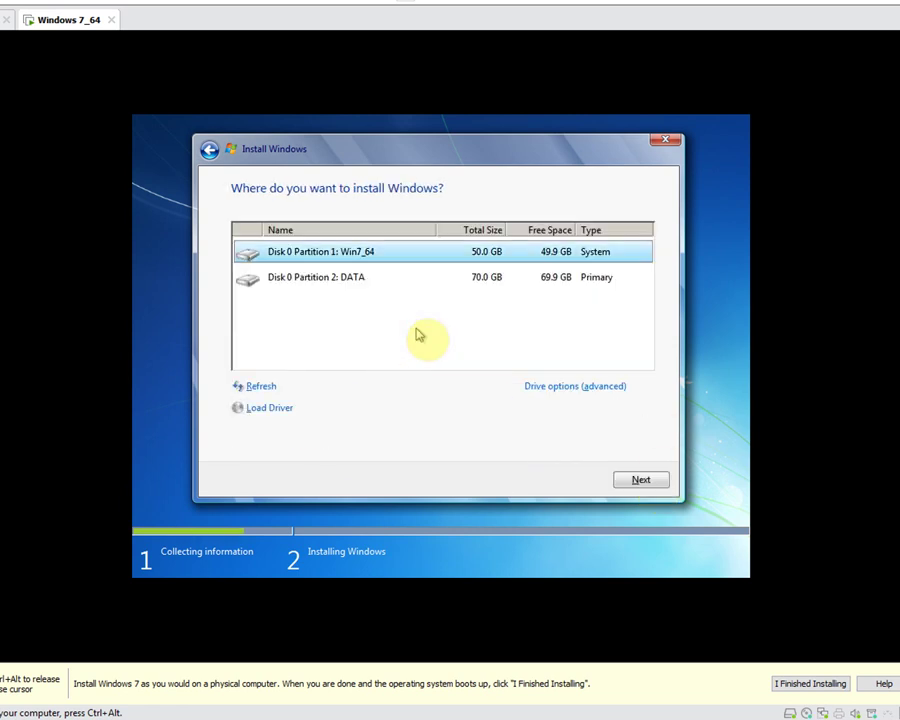
click(574, 388)
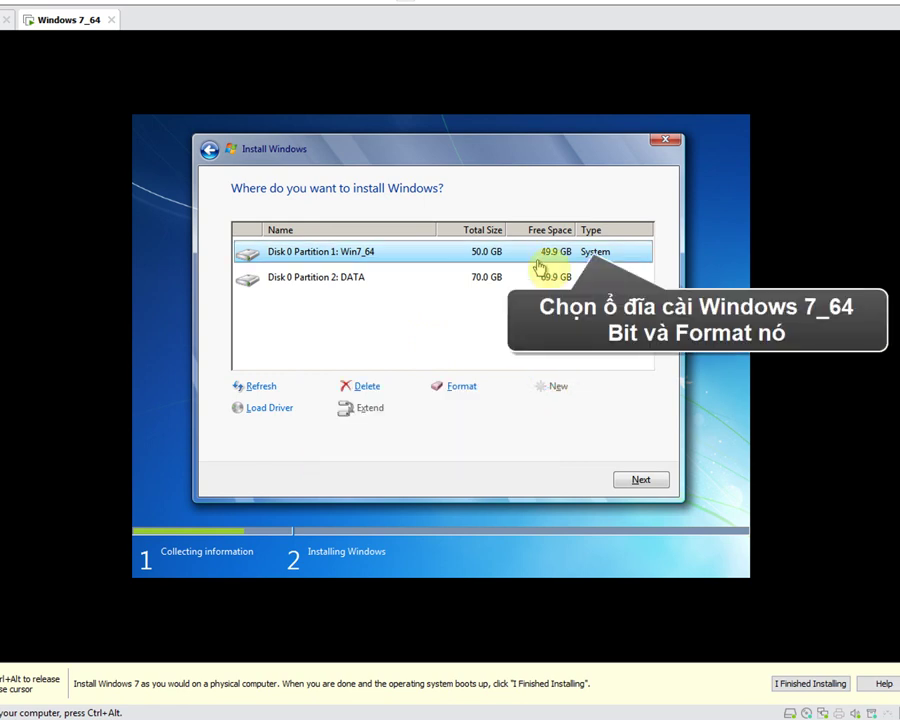
click(462, 387)
click(540, 409)
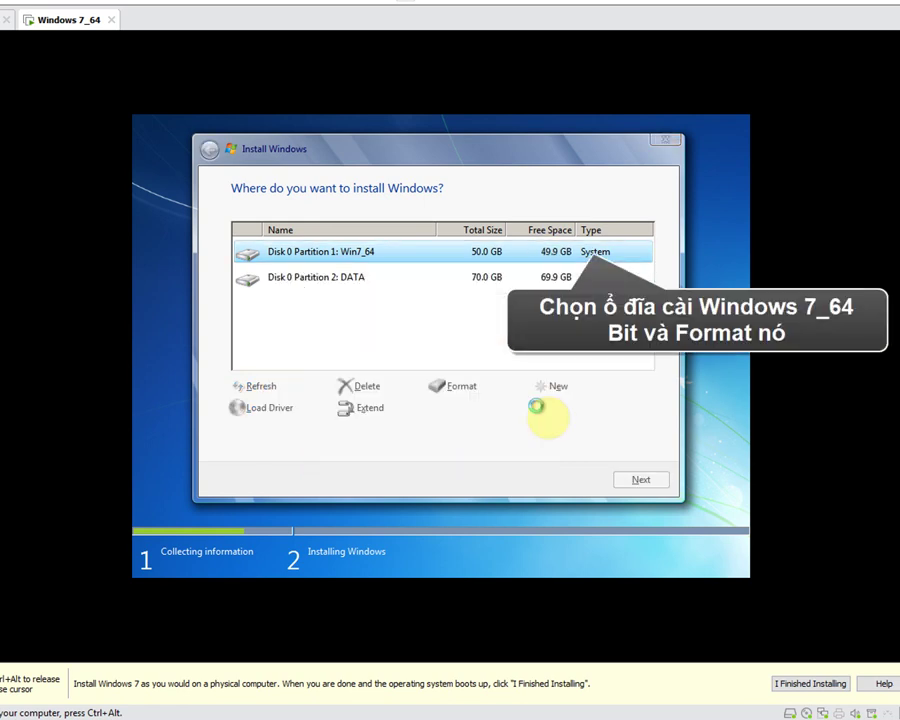
click(640, 482)
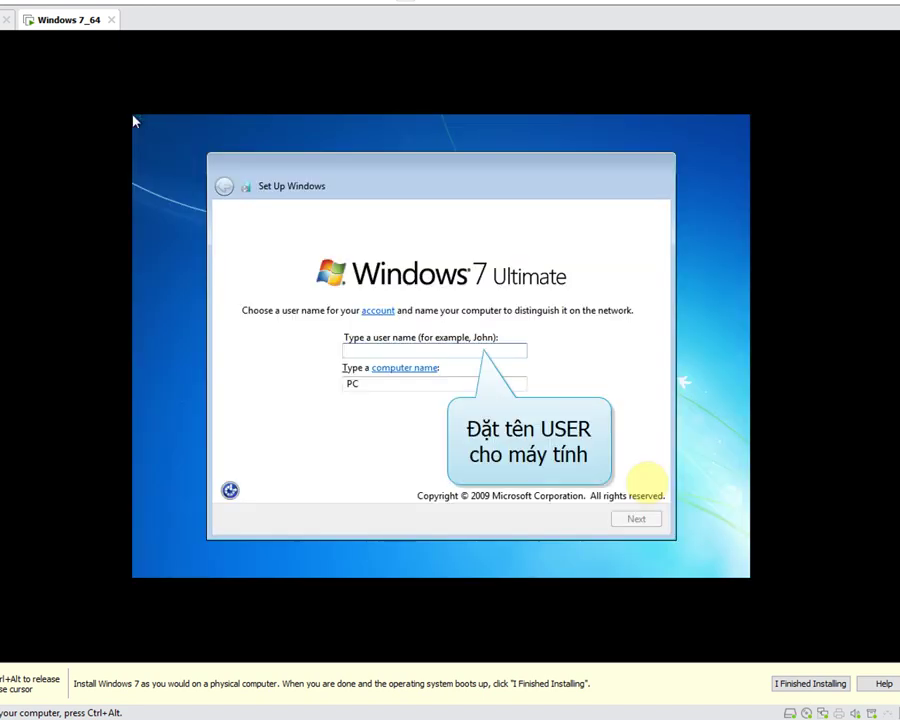
Step: Create the user account "Admin" with the password and product key left blank, and choose "Ask me later" for the update protection settings
text(Admin)
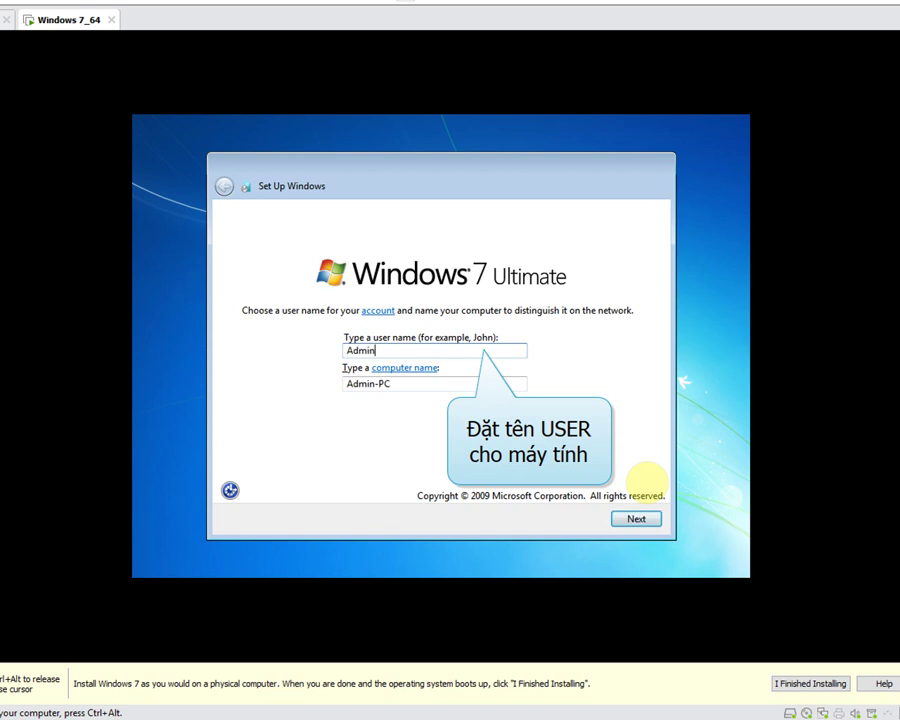
click(616, 519)
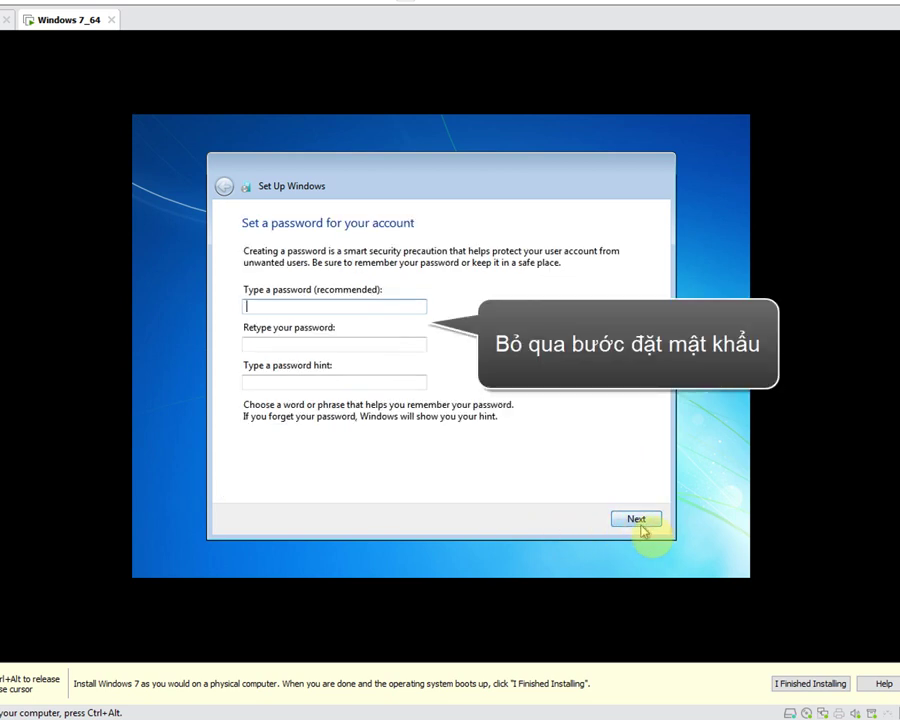
click(639, 528)
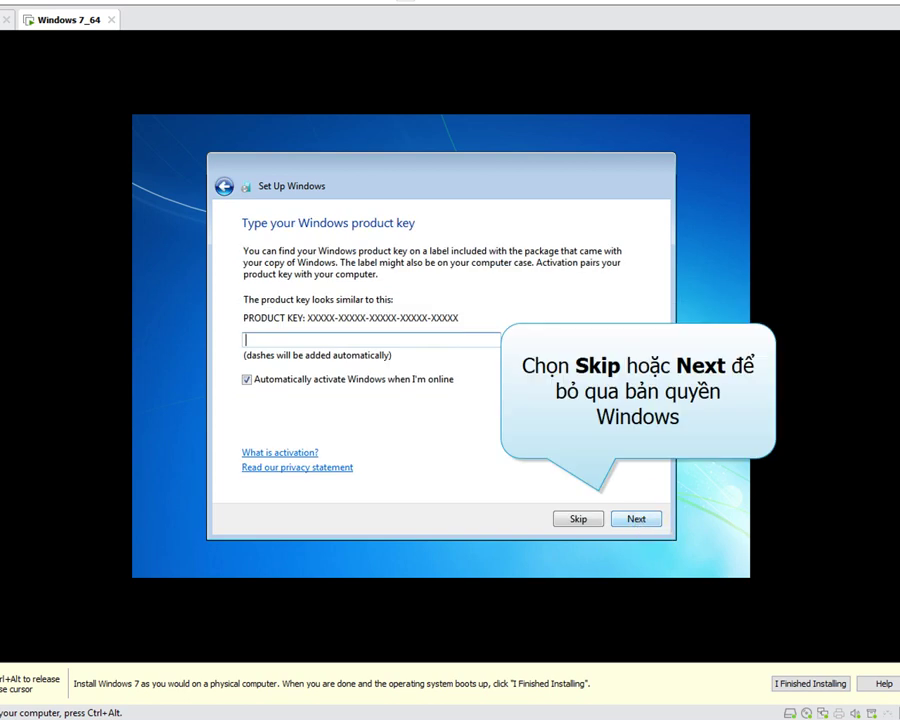
click(632, 522)
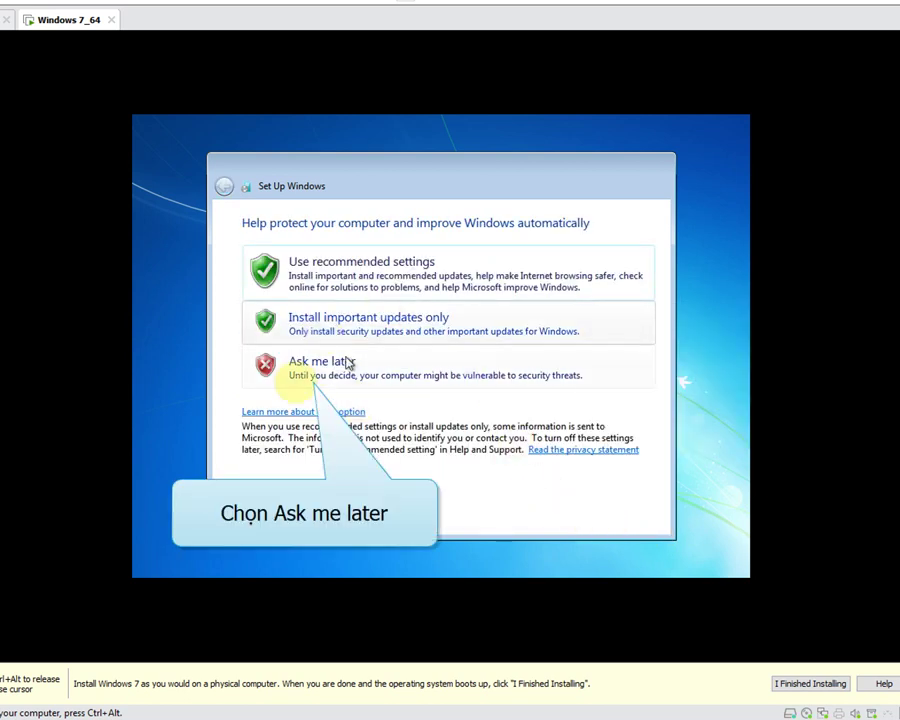
click(320, 373)
Step: Set the time zone to (UTC+07:00) Bangkok, Hanoi, Jakarta and choose Home network as the computer's location
click(397, 274)
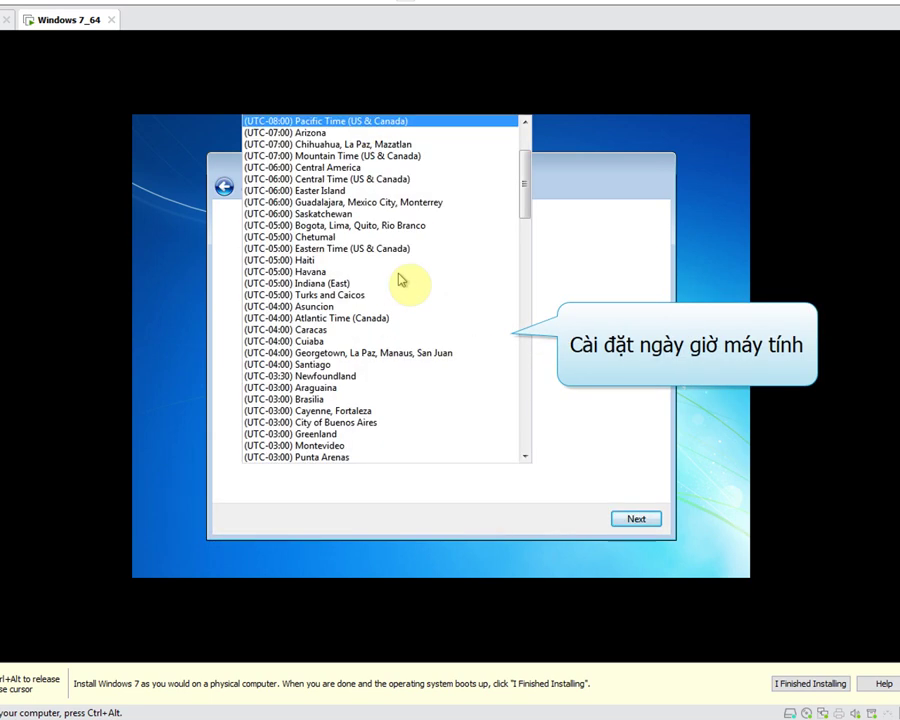
drag(528, 190, 504, 368)
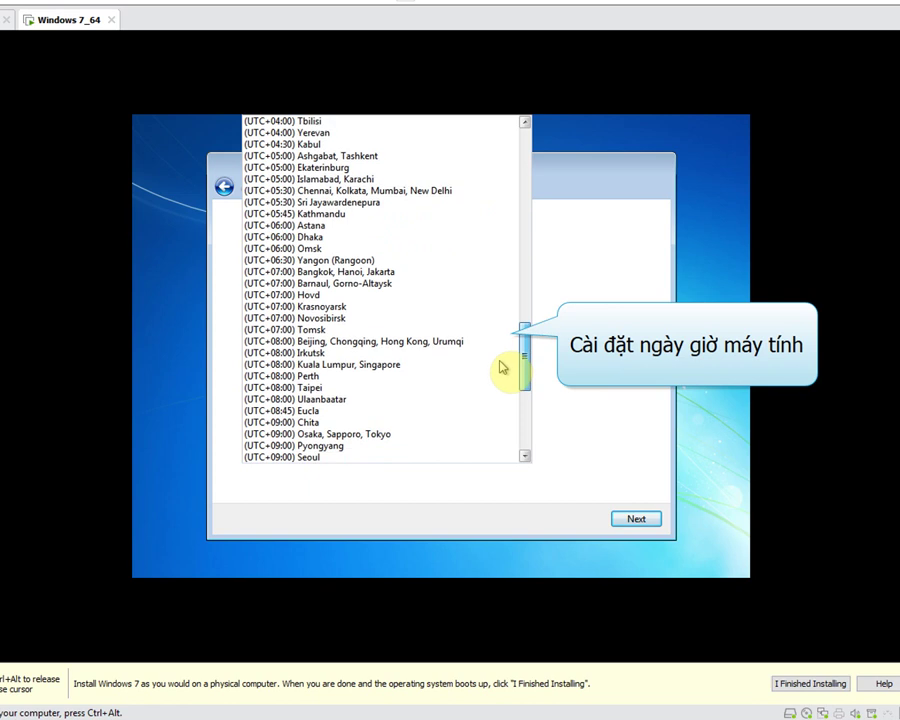
click(381, 278)
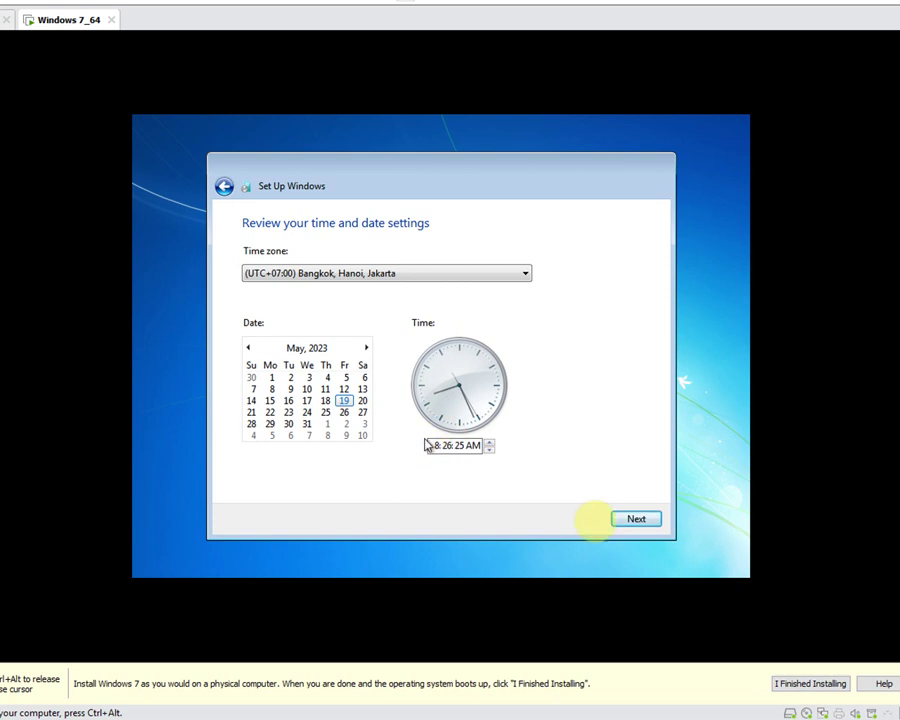
click(637, 521)
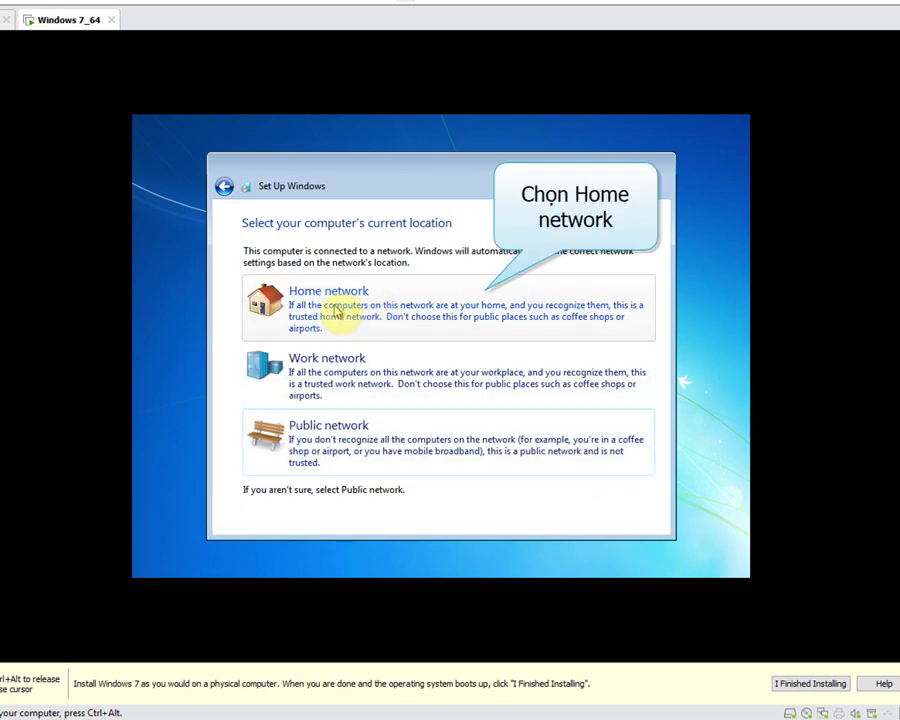
click(344, 314)
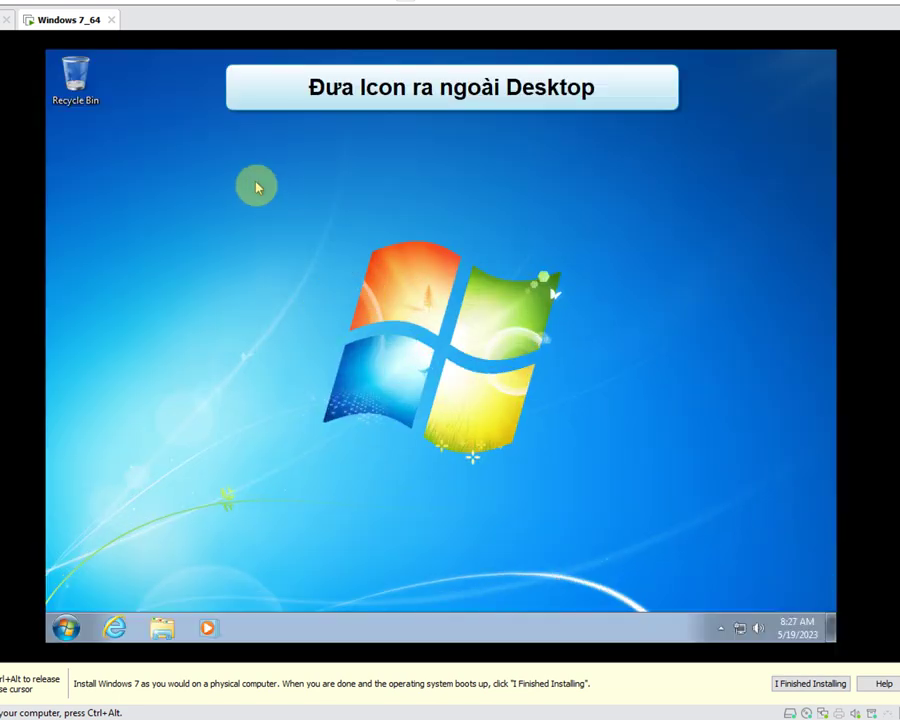
Step: Add the Computer and Control Panel icons to the Windows 7 desktop through the desktop icon settings, and close Personalization
right_click(246, 175)
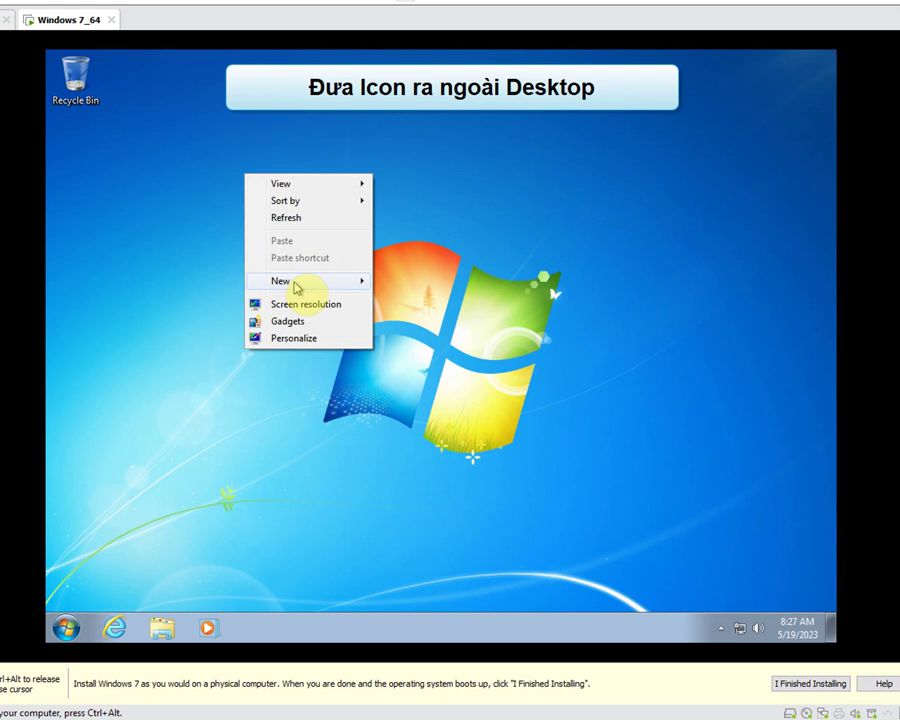
click(293, 338)
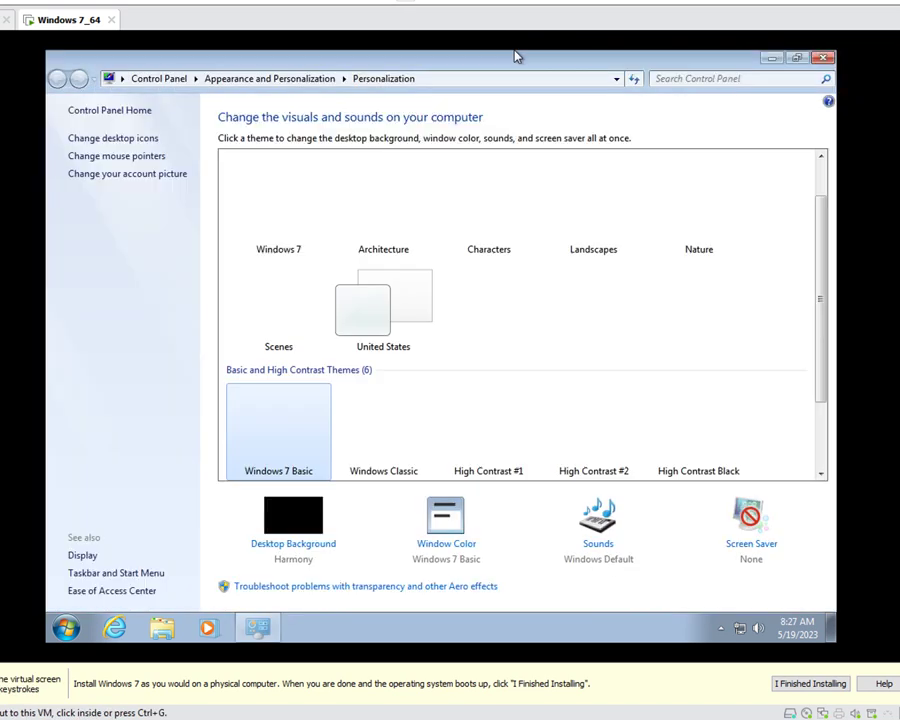
click(107, 143)
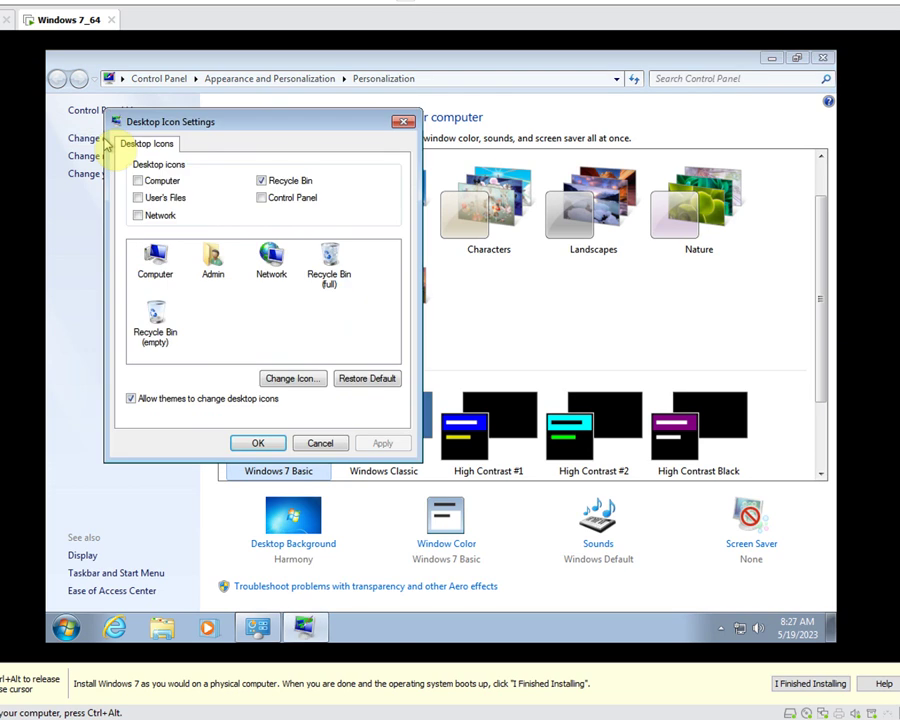
click(139, 183)
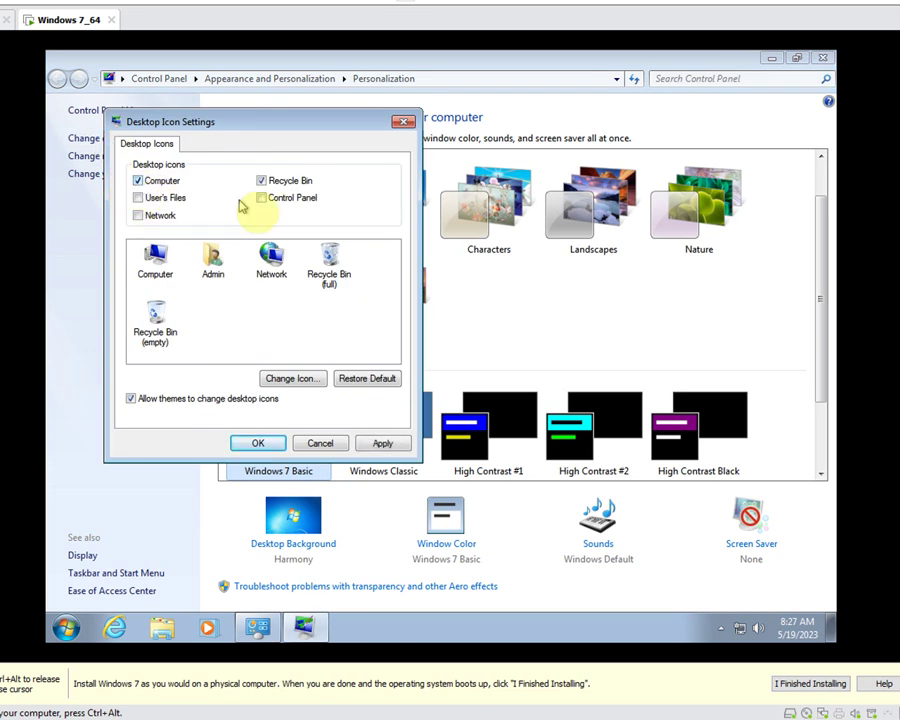
click(268, 200)
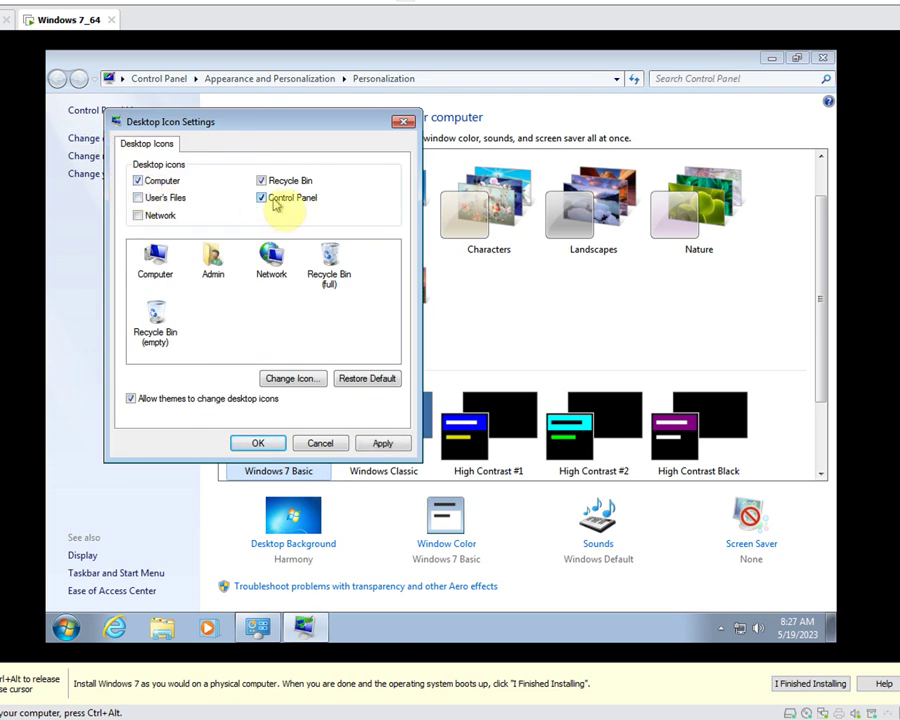
click(386, 444)
click(278, 445)
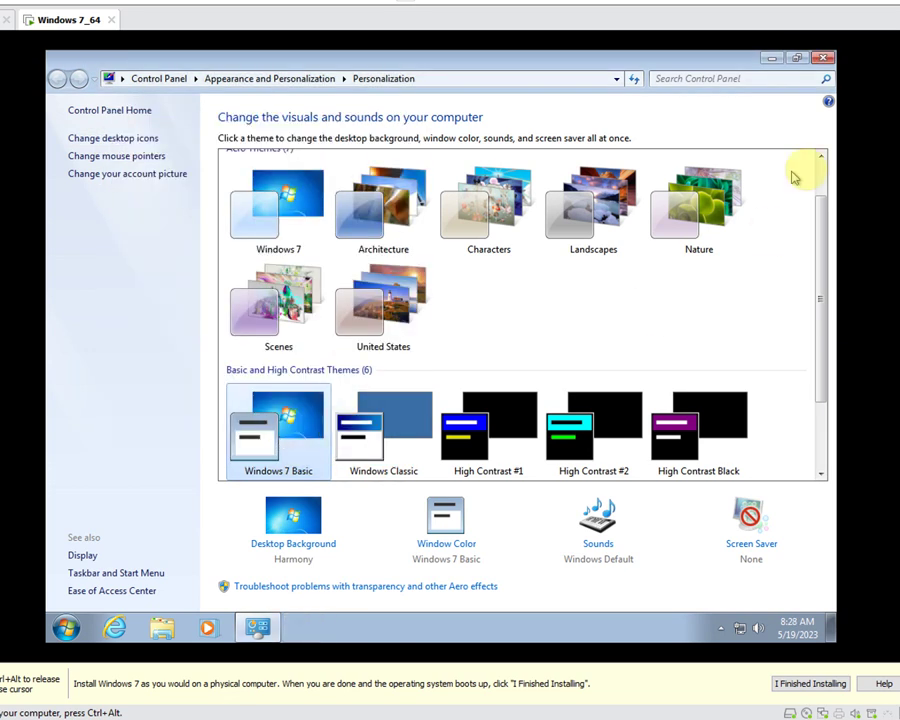
click(820, 62)
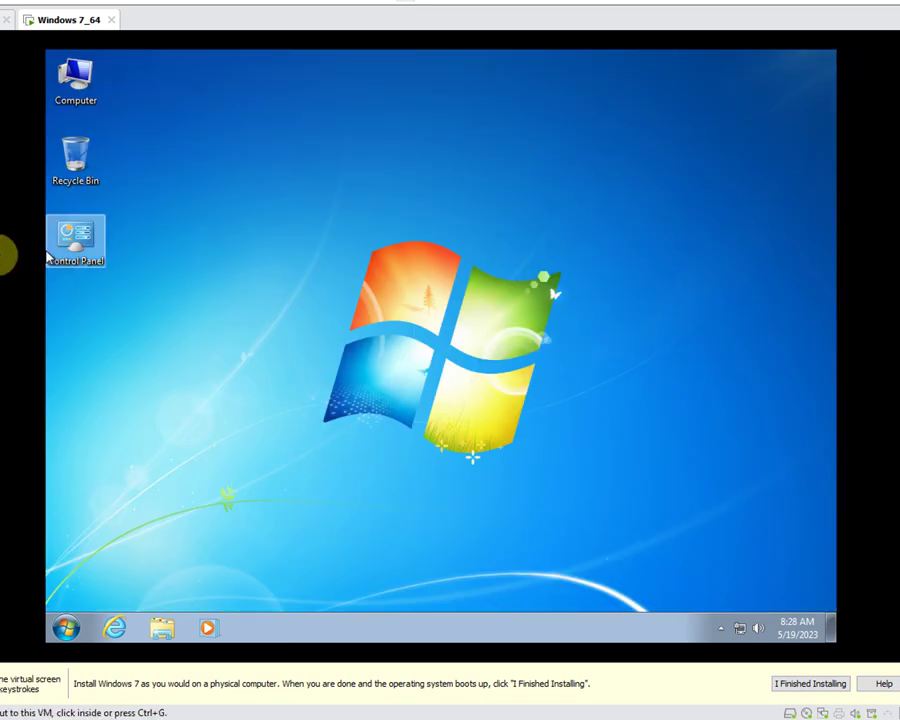
Step: Open Control Panel from the desktop and show its items as small icons
double_click(80, 245)
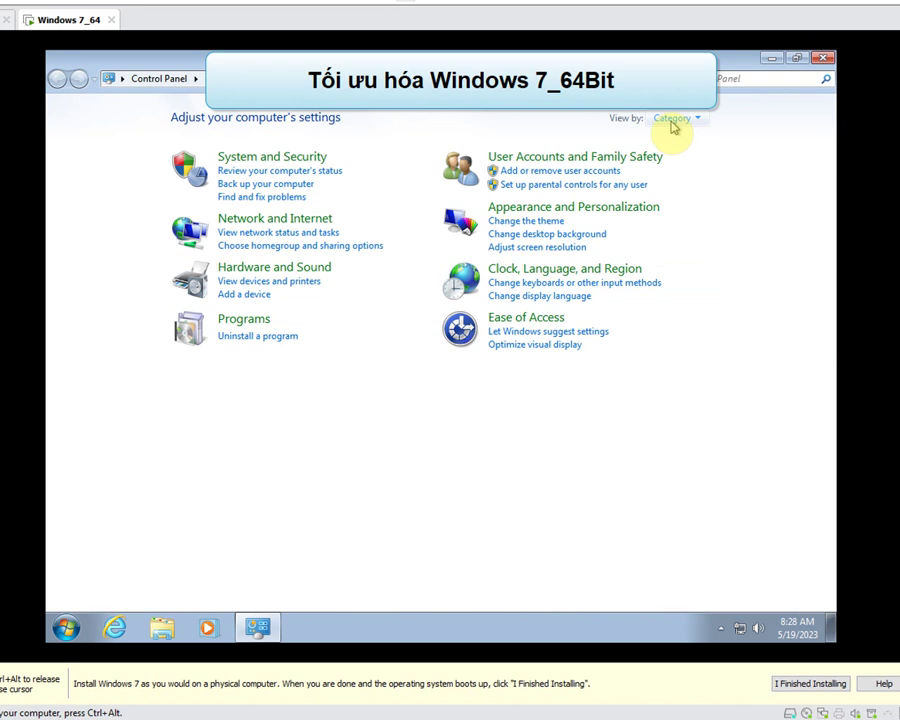
click(686, 121)
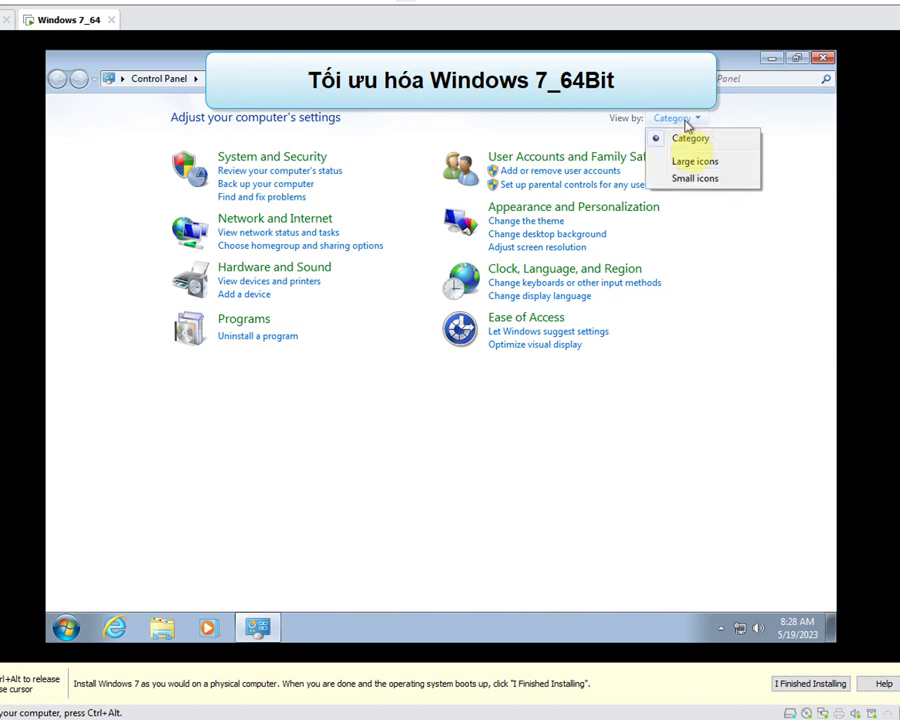
click(681, 180)
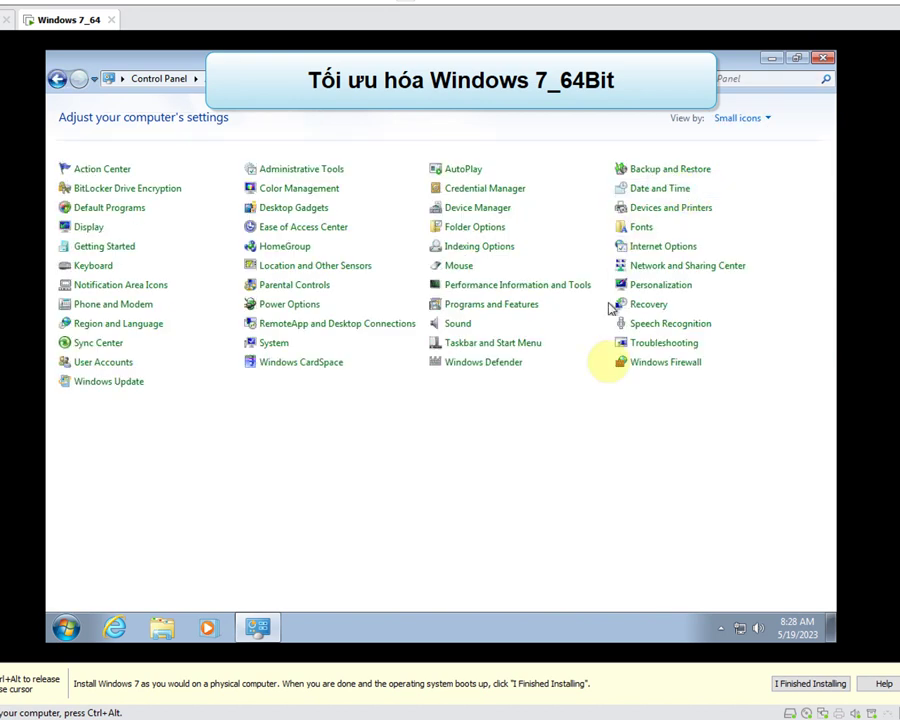
Step: Set Windows Update to "Never check for updates (not recommended)", disallow all users from installing updates, and return to the Control Panel overview
click(107, 386)
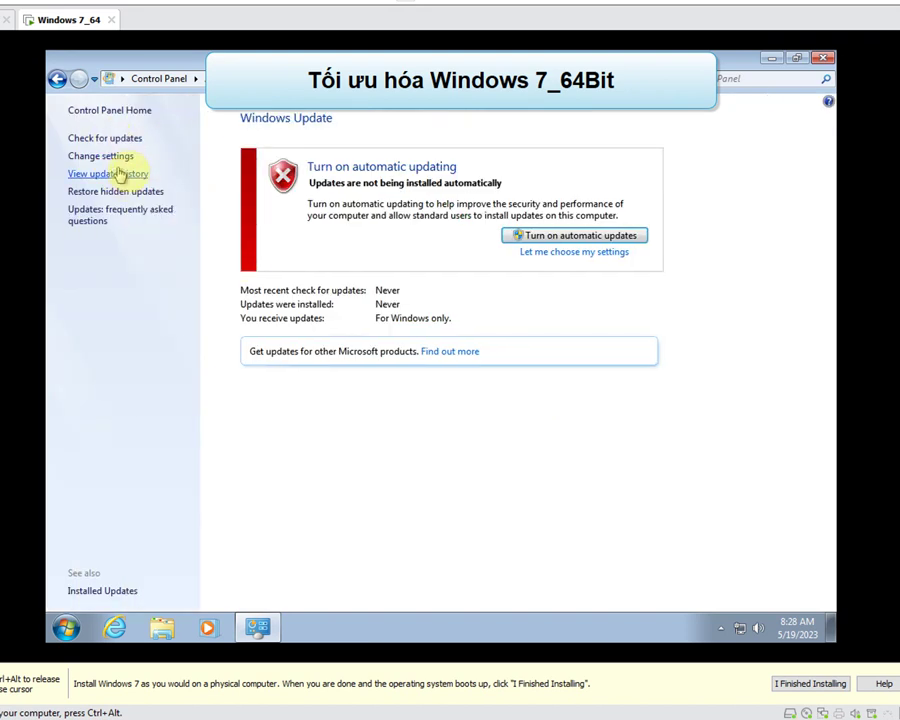
click(108, 162)
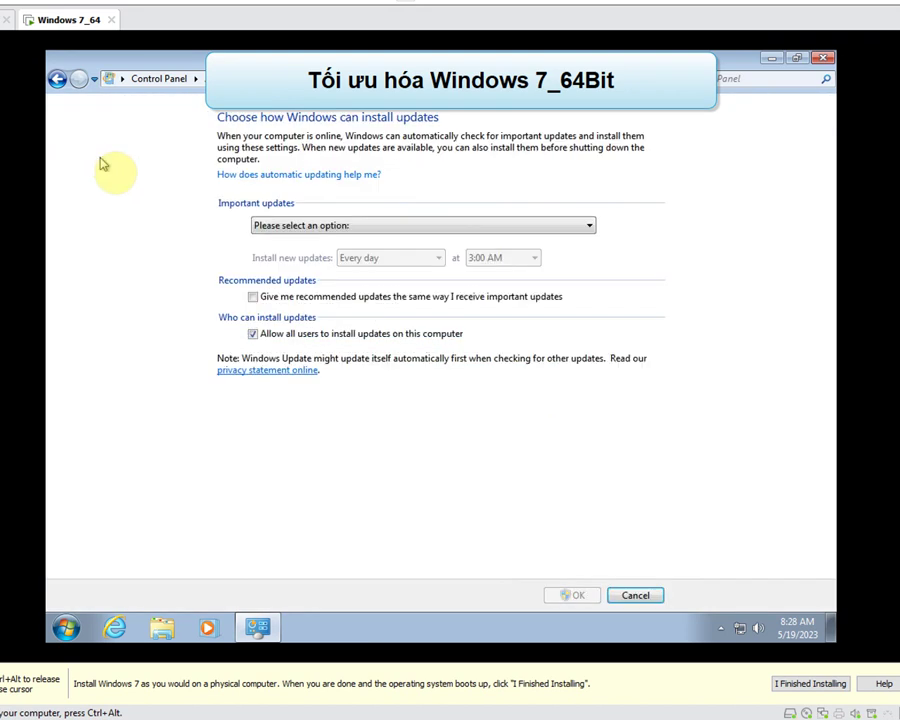
click(377, 230)
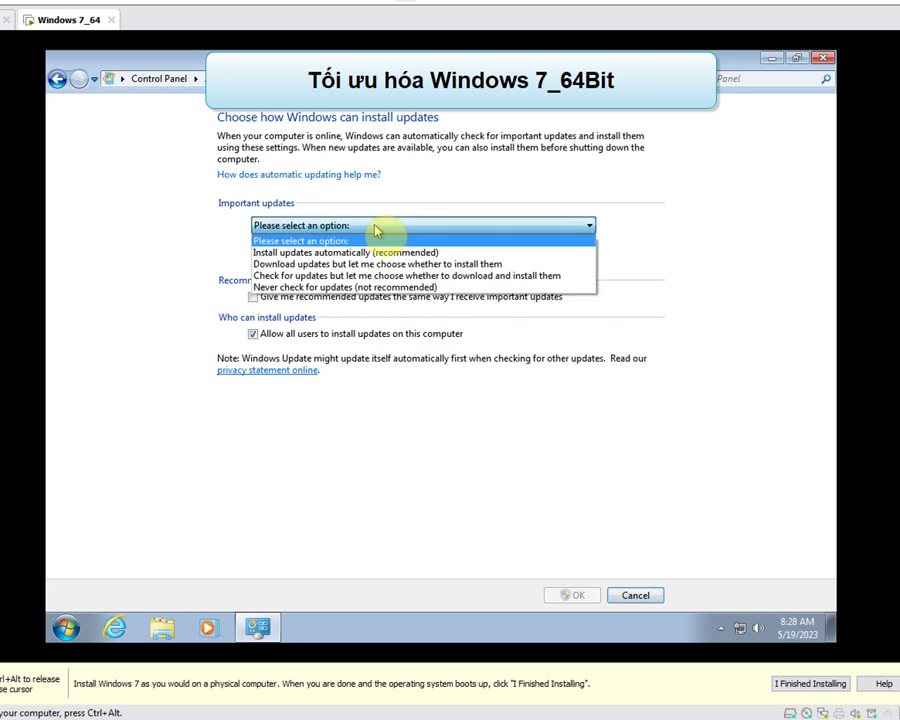
click(333, 288)
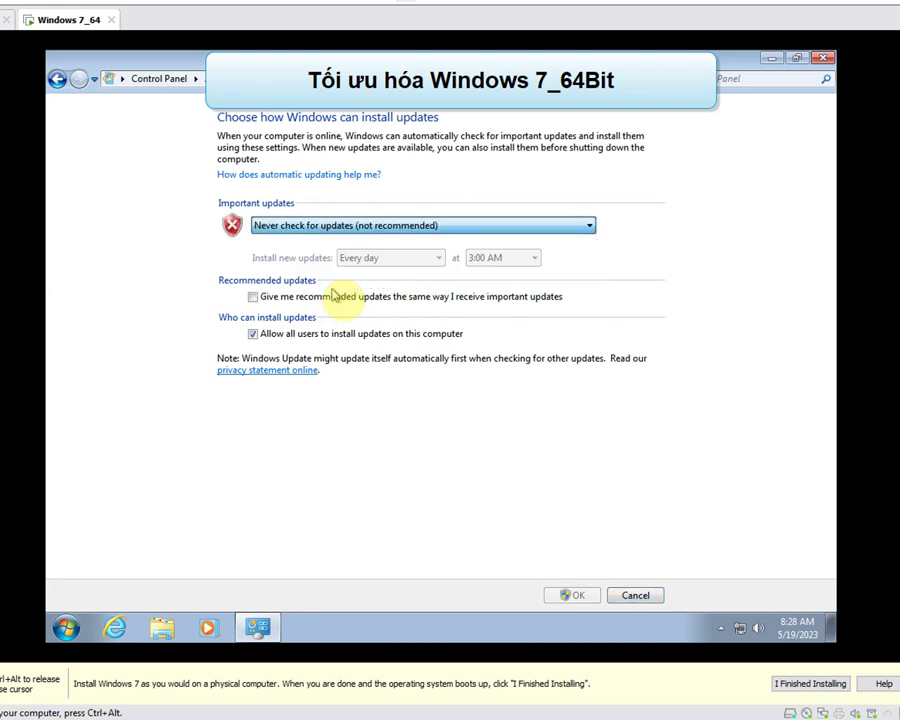
click(300, 338)
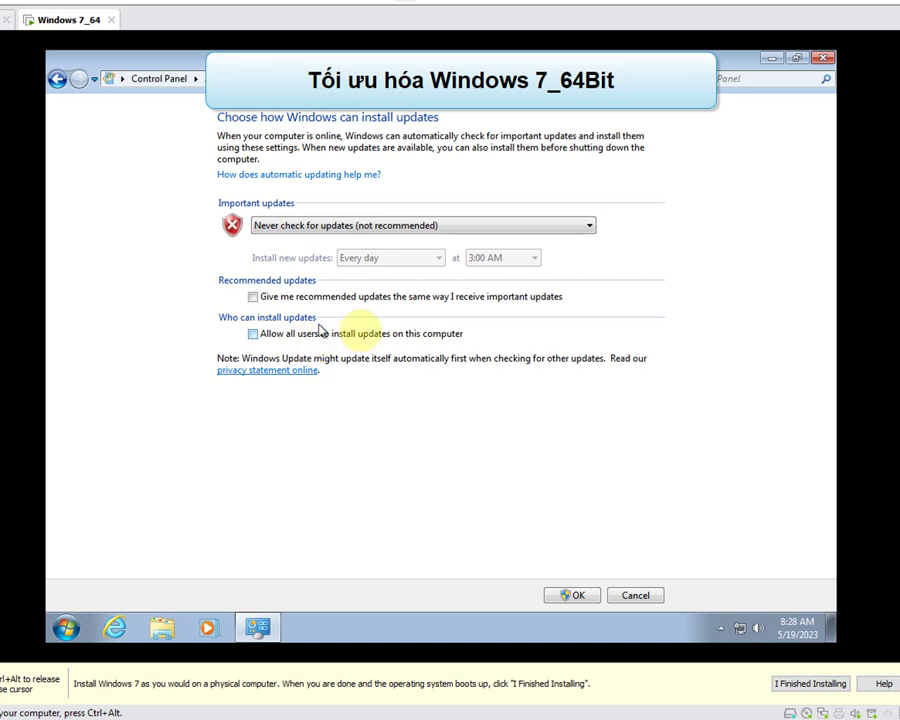
click(575, 597)
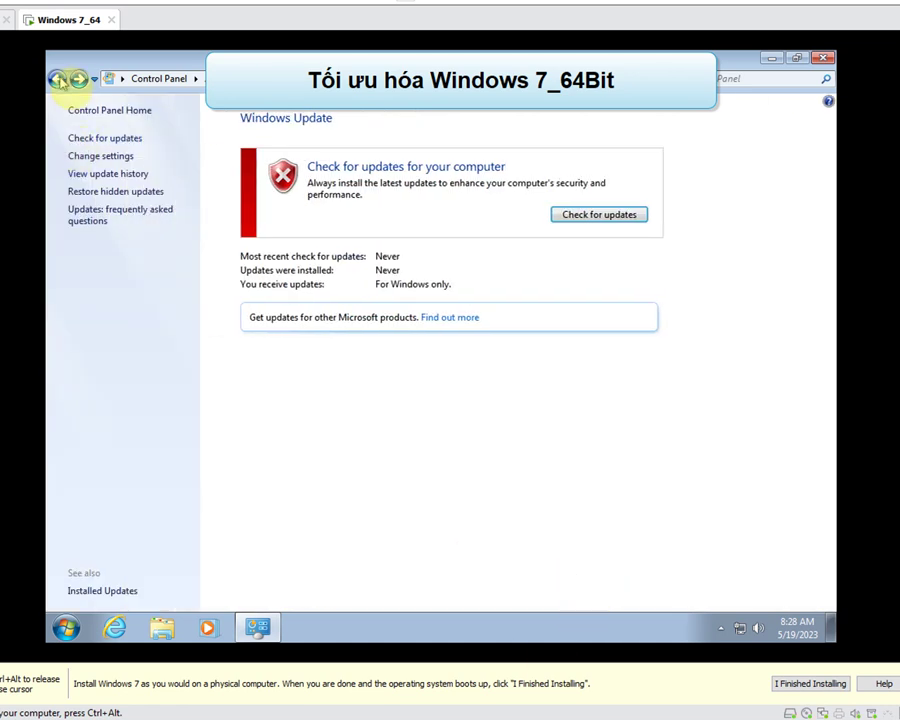
click(58, 79)
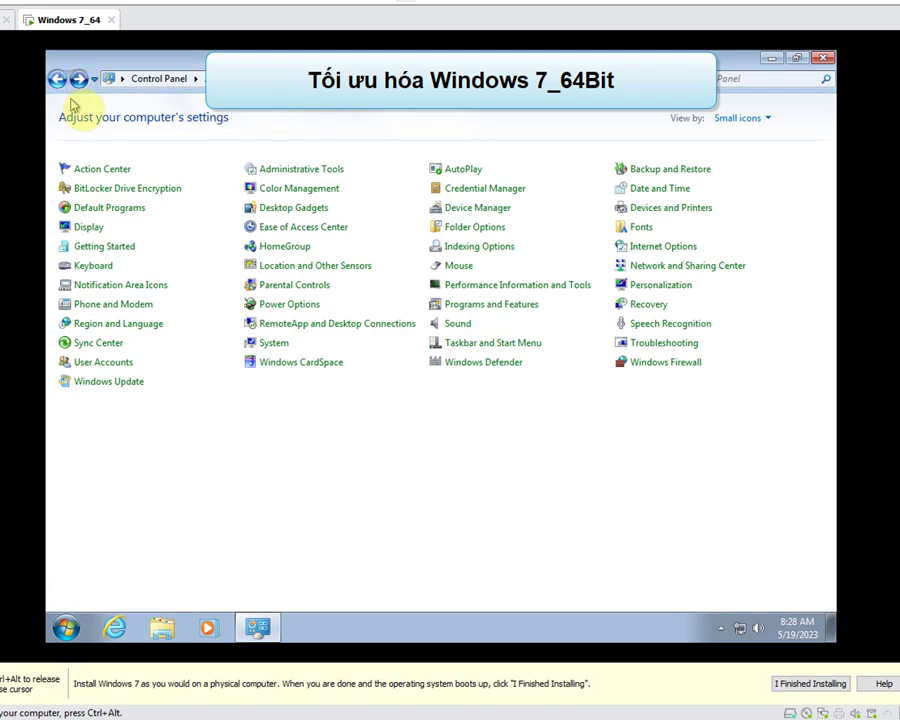
Step: Turn off Windows Firewall for both the home or work and public network locations, and return to the Control Panel overview
click(655, 368)
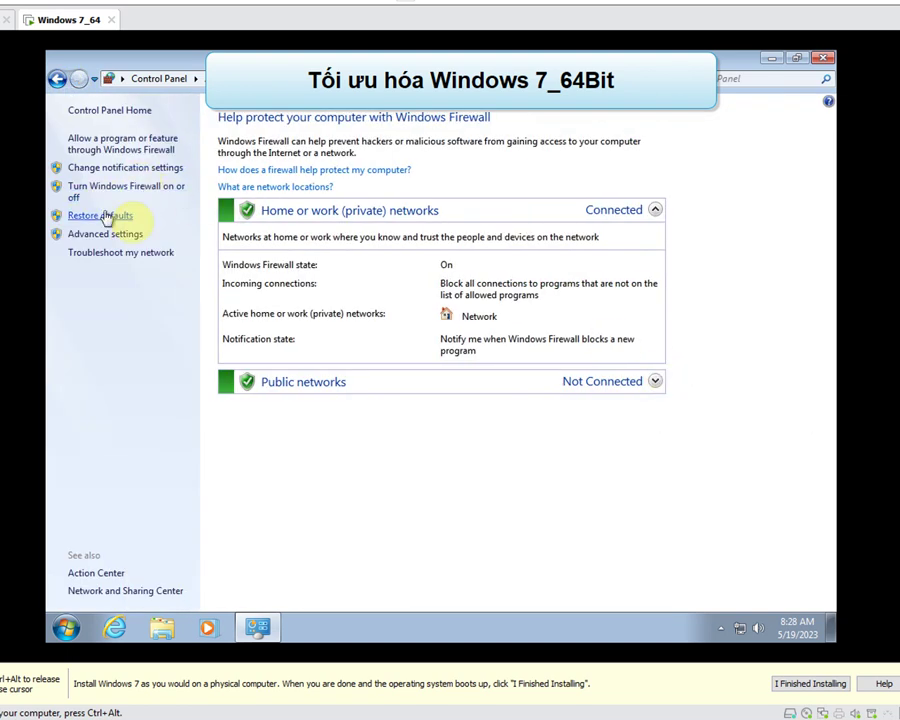
click(119, 196)
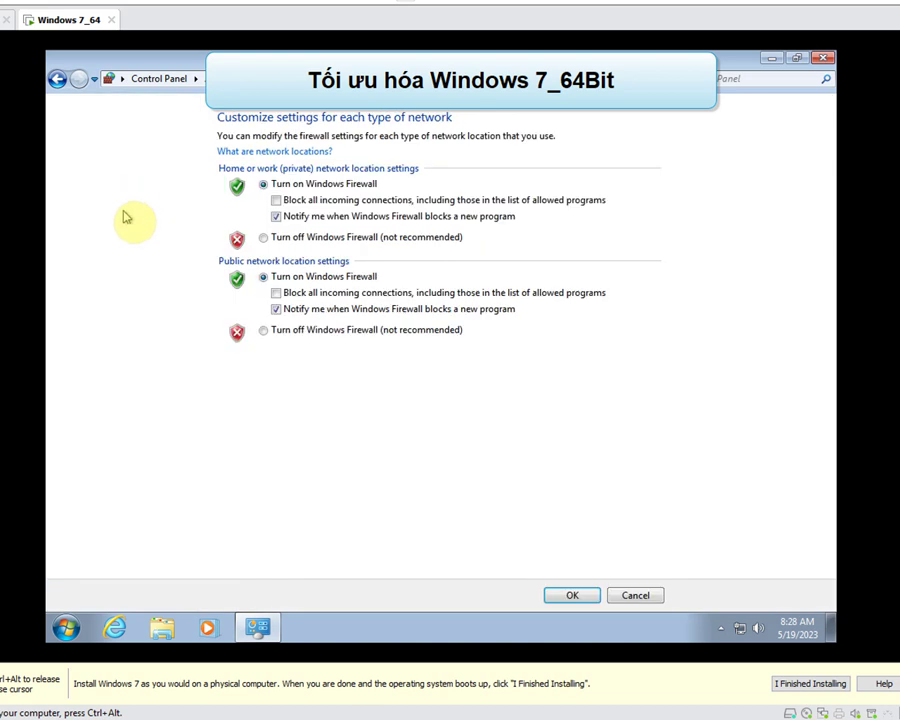
click(311, 238)
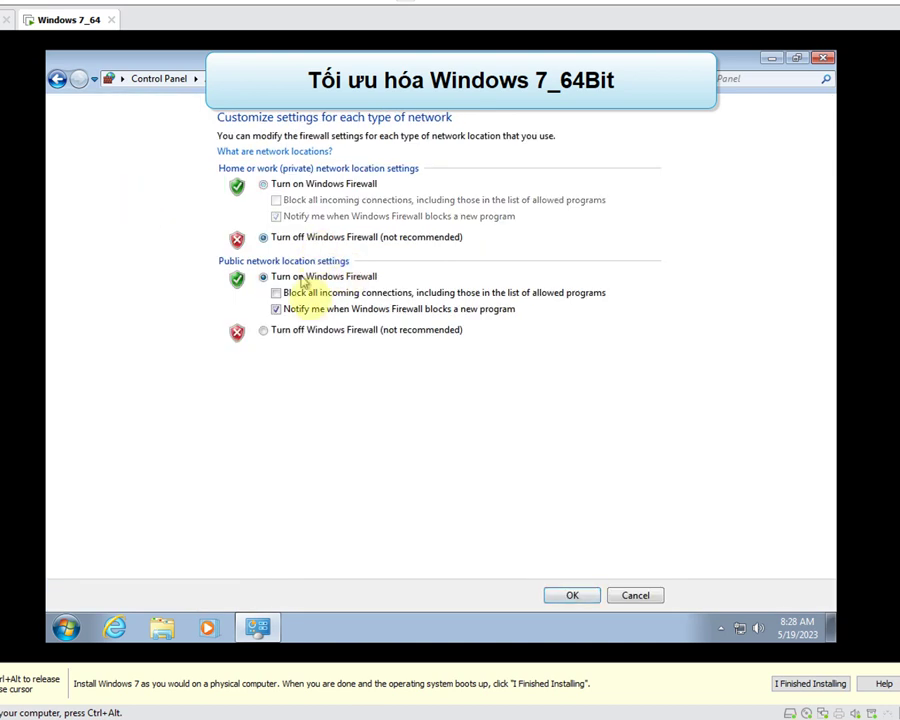
click(307, 336)
click(575, 596)
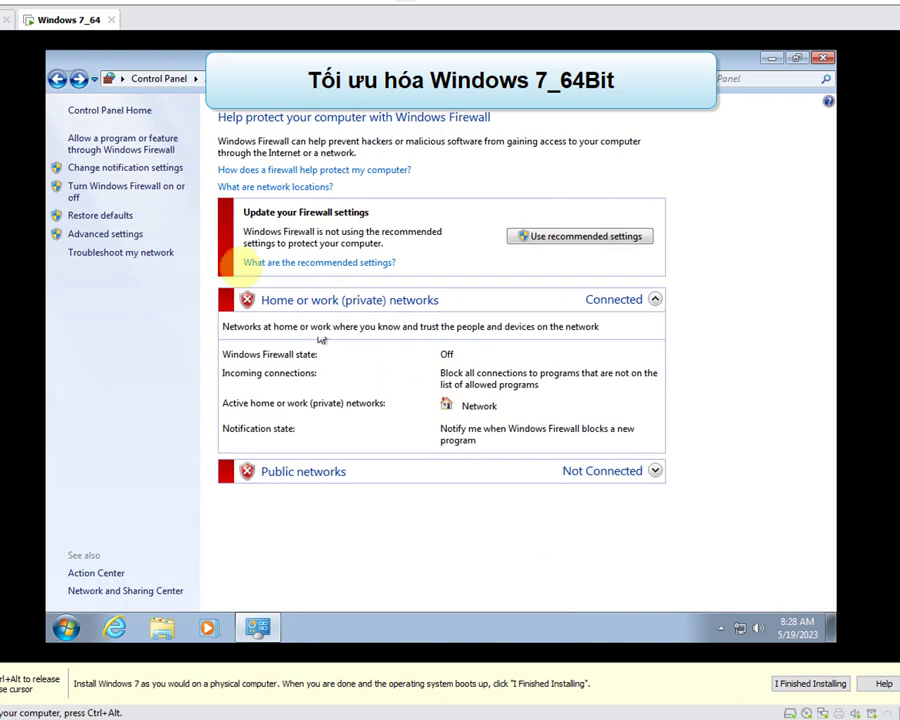
click(57, 78)
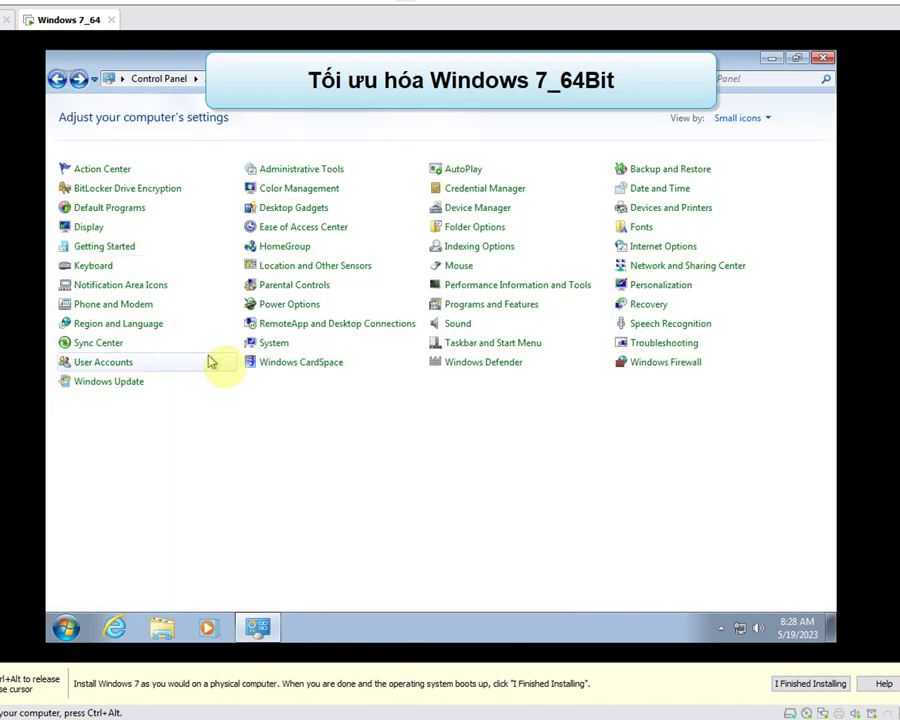
Step: Set User Account Control to "Never notify" in User Accounts, allow the change, and close Control Panel
click(118, 368)
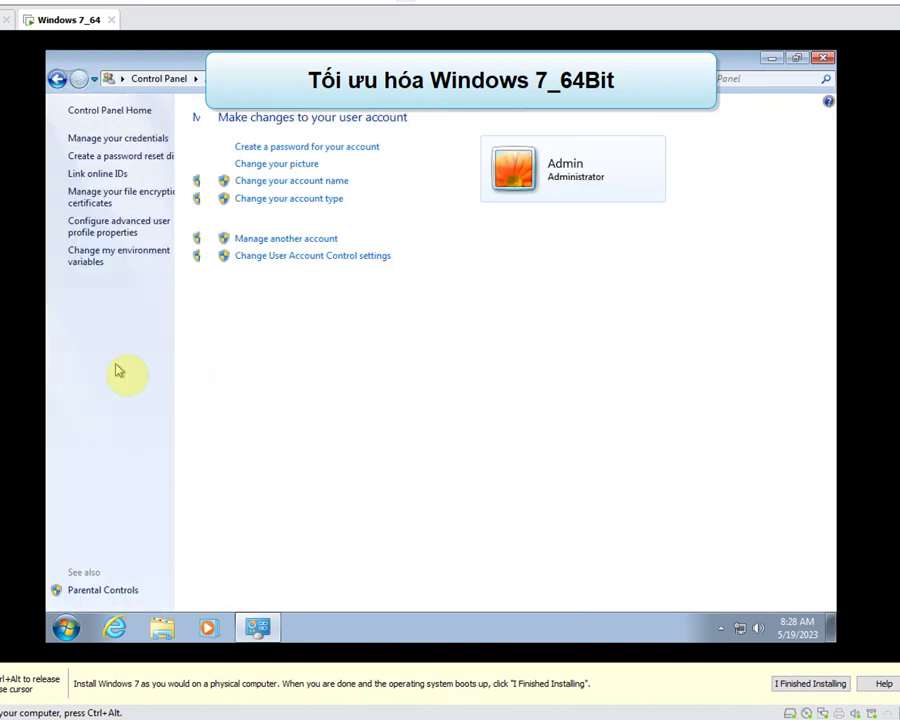
click(262, 258)
drag(265, 303, 266, 404)
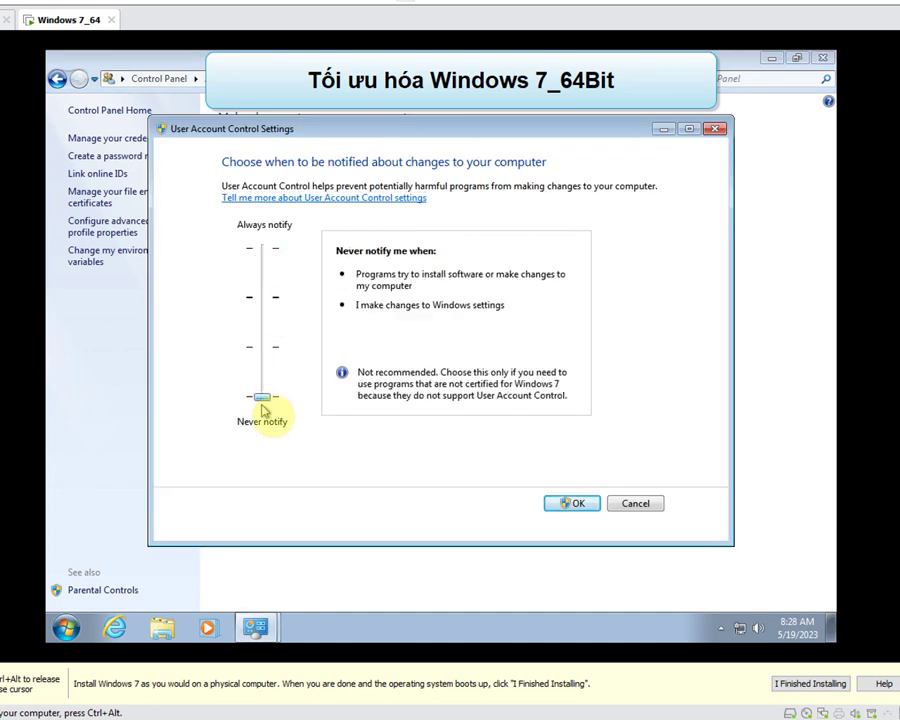
click(592, 507)
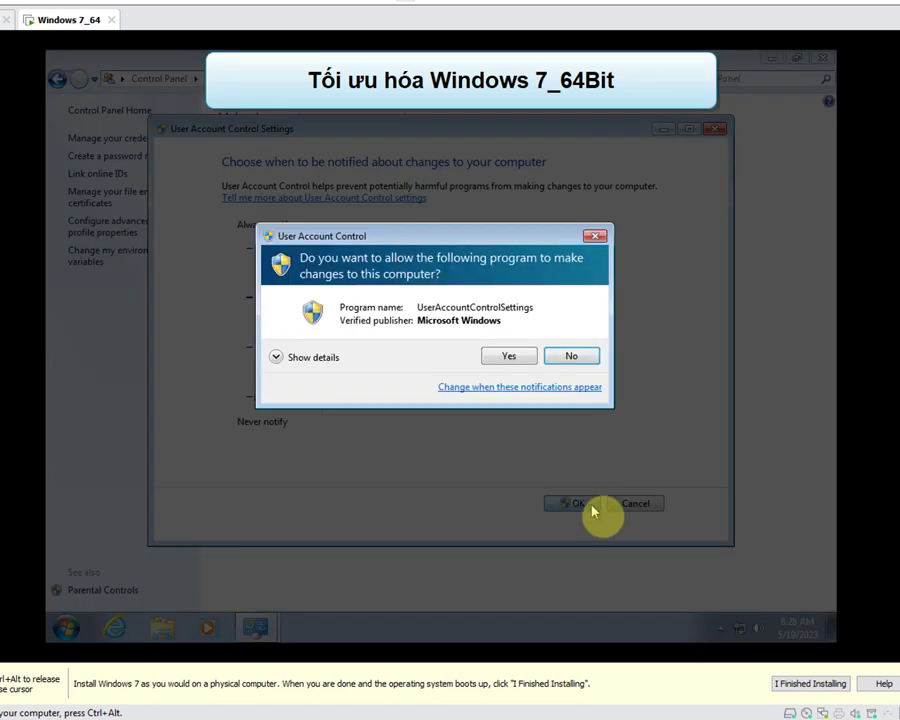
click(525, 358)
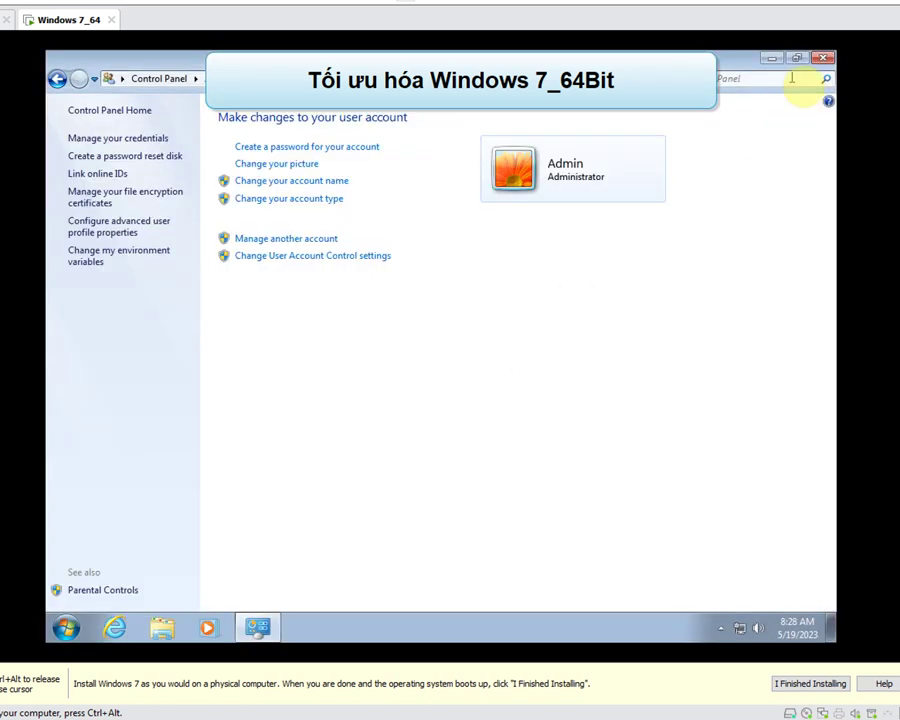
click(820, 62)
right_click(444, 192)
click(518, 238)
right_click(482, 205)
click(518, 247)
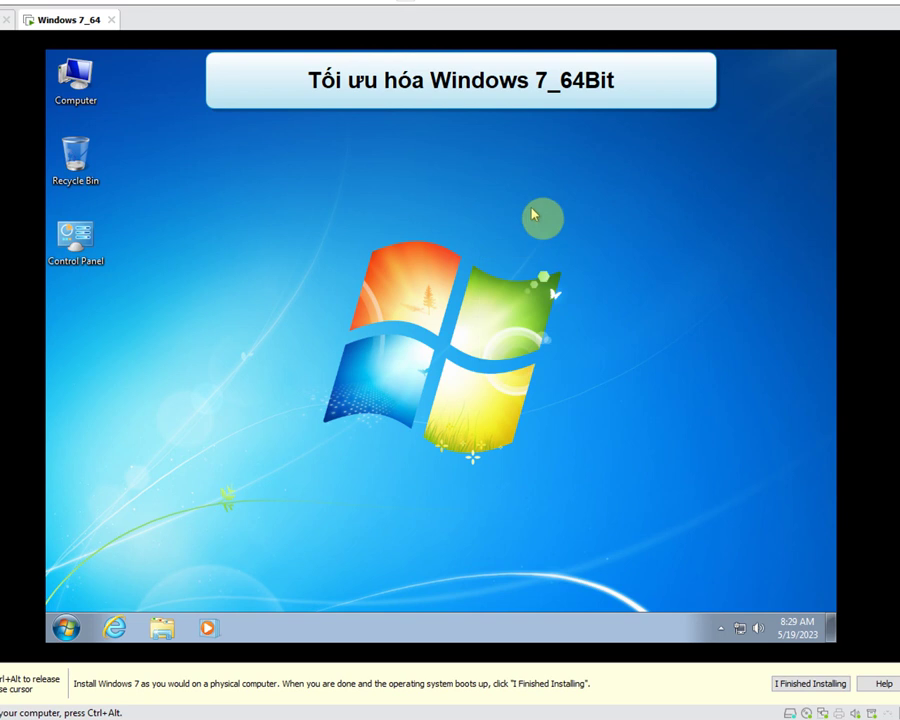
right_click(431, 230)
click(476, 273)
right_click(434, 217)
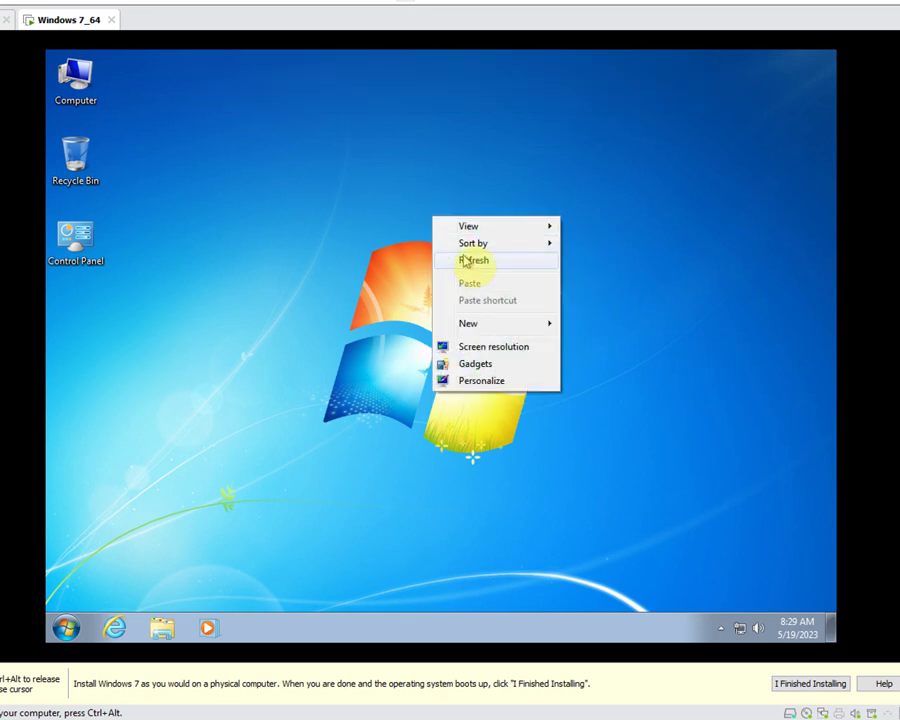
click(465, 262)
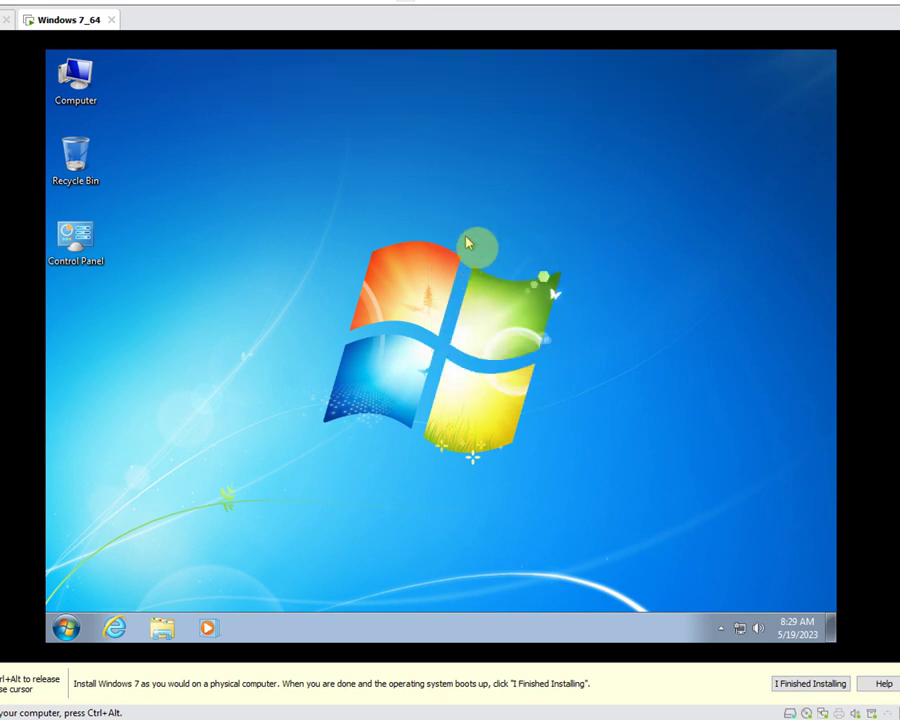